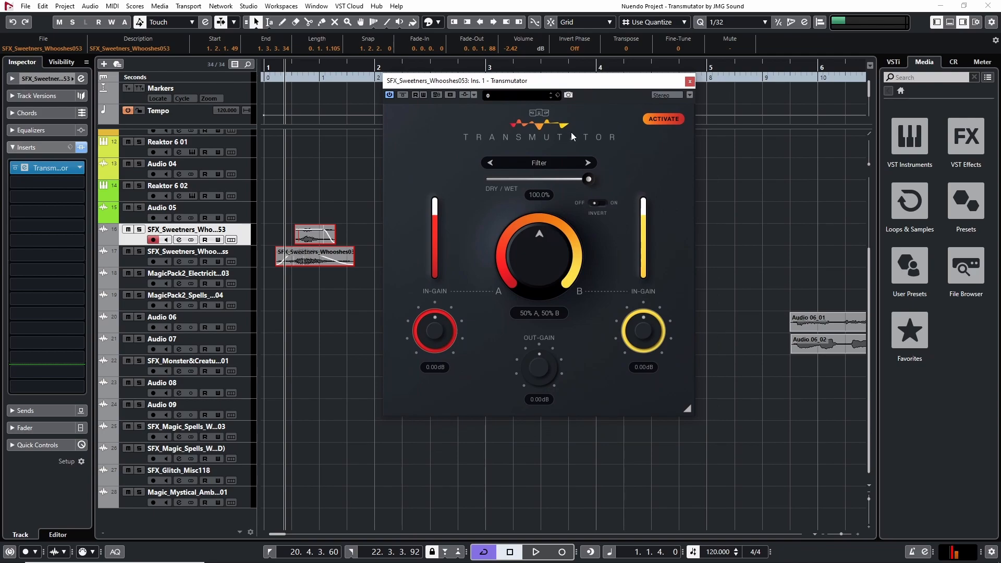
Step: Activate side-chaining in the Transmutator plug-in on the SFX_Sweetners_Whooshes053 track
left_click_drag(539, 88, 554, 124)
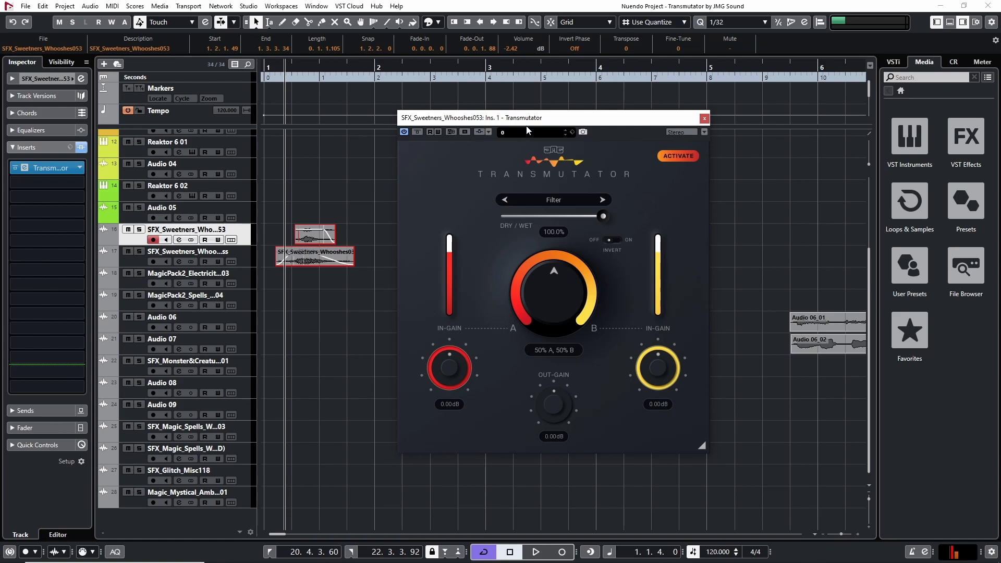
left_click(478, 133)
left_click(133, 259)
left_click(132, 241)
left_click(136, 264)
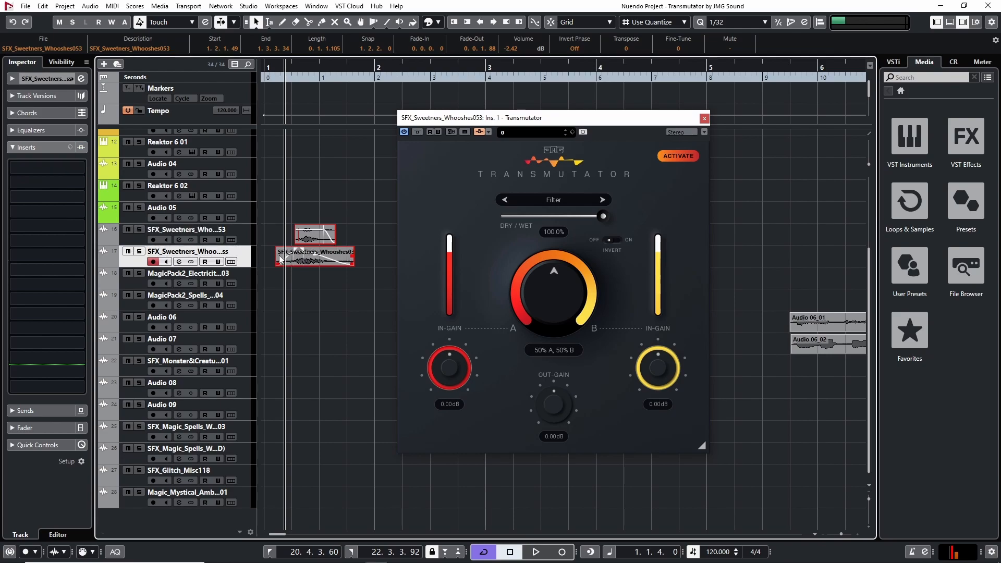
left_click(149, 230)
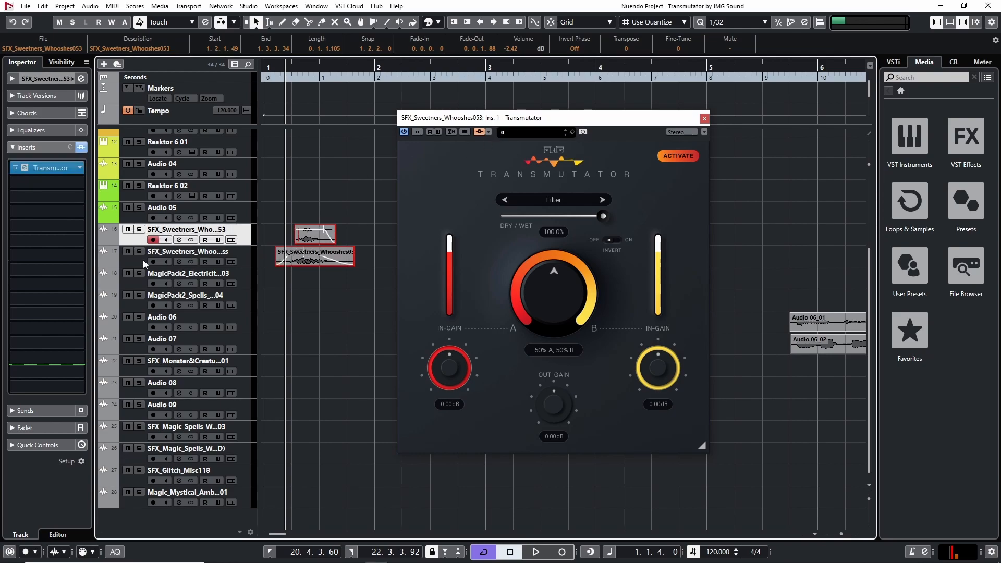
Step: Add the SFX_Sweetners_Whooshes037 - Low, deep, bass track as a side-chain input of Transmutator, using its copied track name to find it
double_click(171, 253)
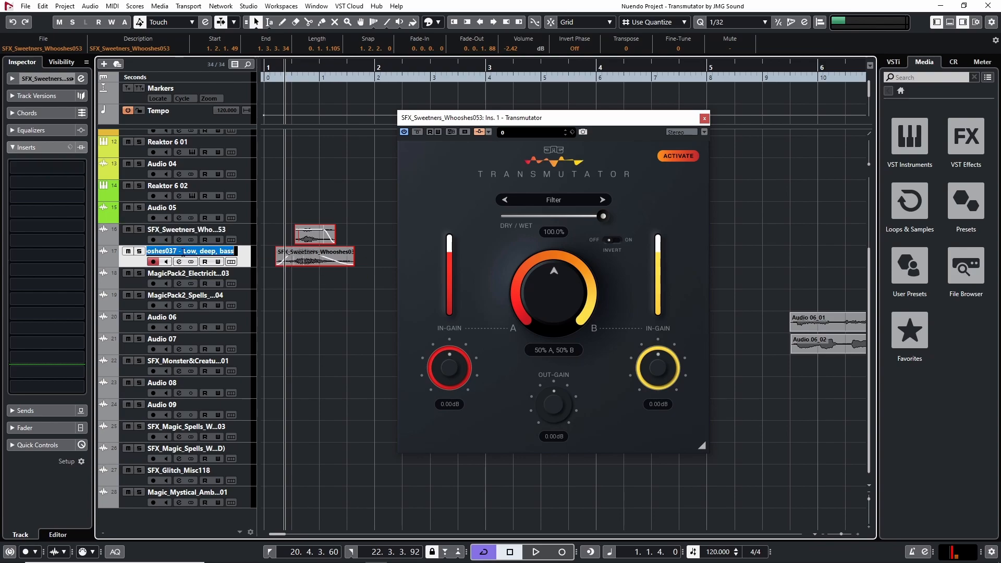
left_click(487, 134)
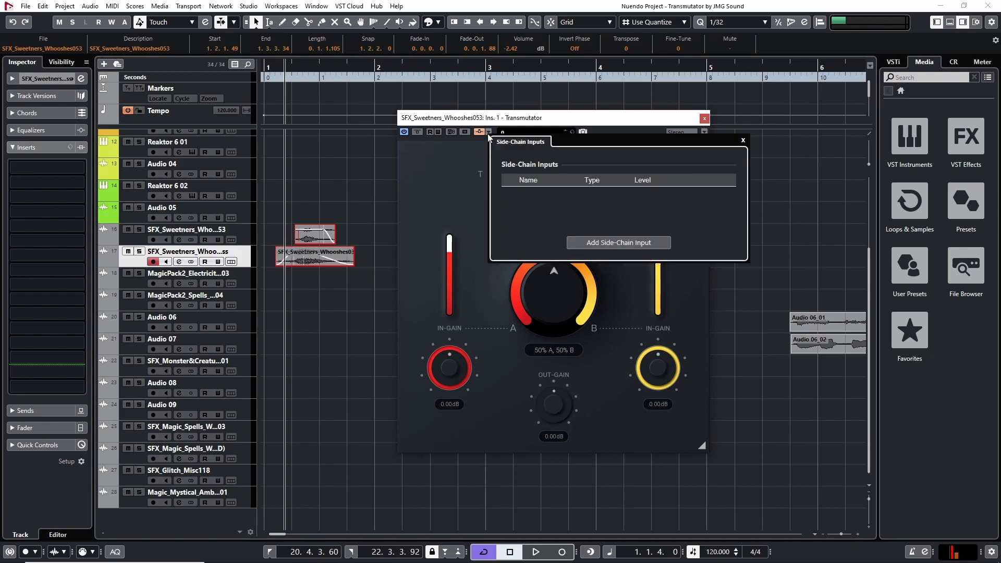
left_click(632, 241)
left_click(735, 256)
type("SFX_Sweetners_Whooshes037 - Low, deep, bass")
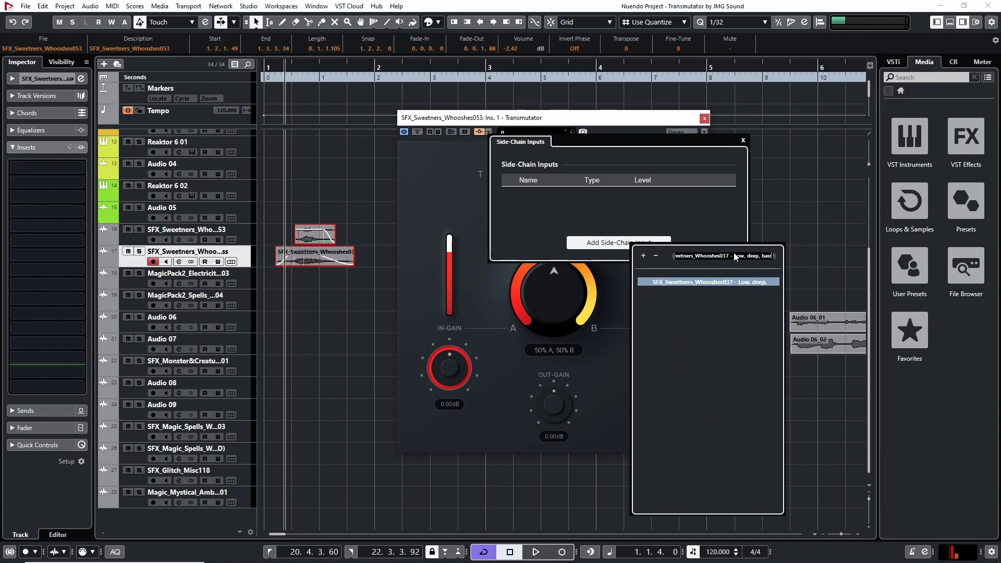
left_click(699, 282)
left_click(744, 140)
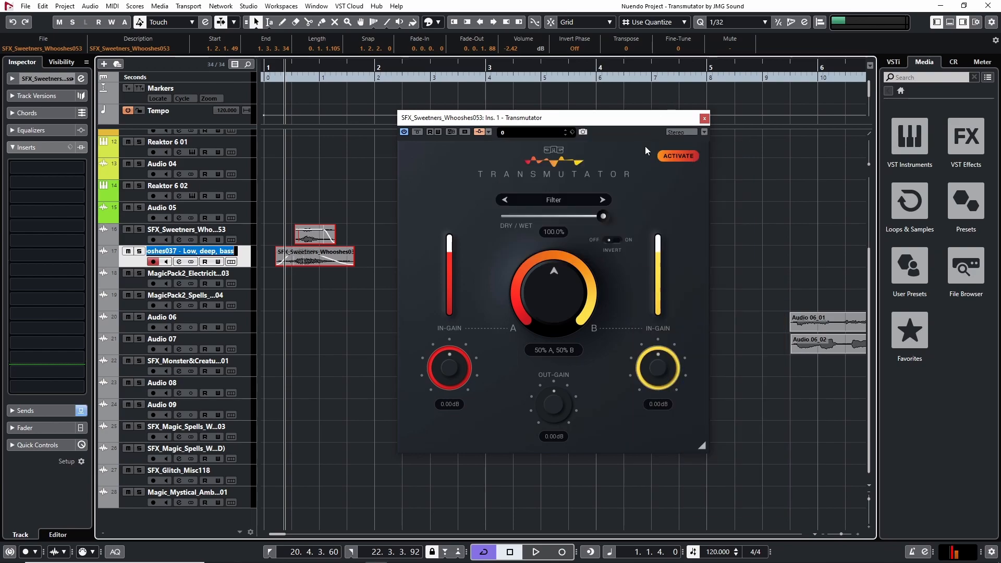
left_click(451, 154)
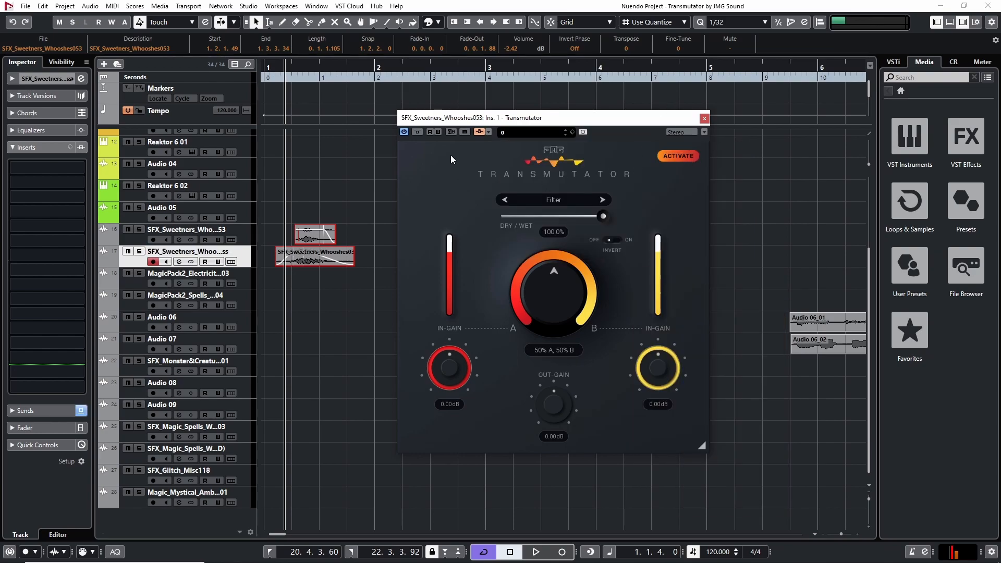
Step: Set the output routing of the SFX_Sweetners_Whooshes037 track to No Bus
left_click(31, 79)
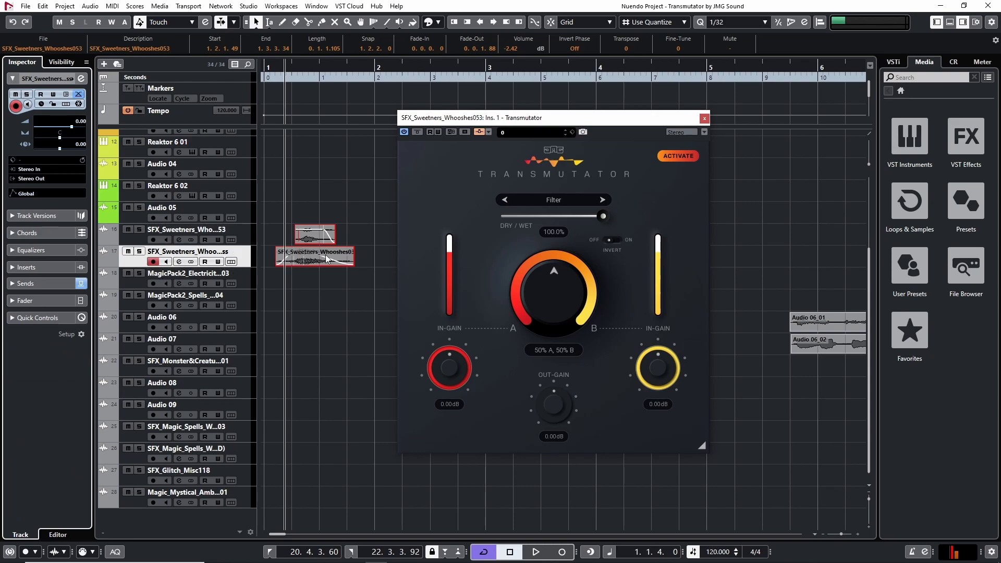
left_click(32, 179)
left_click(52, 223)
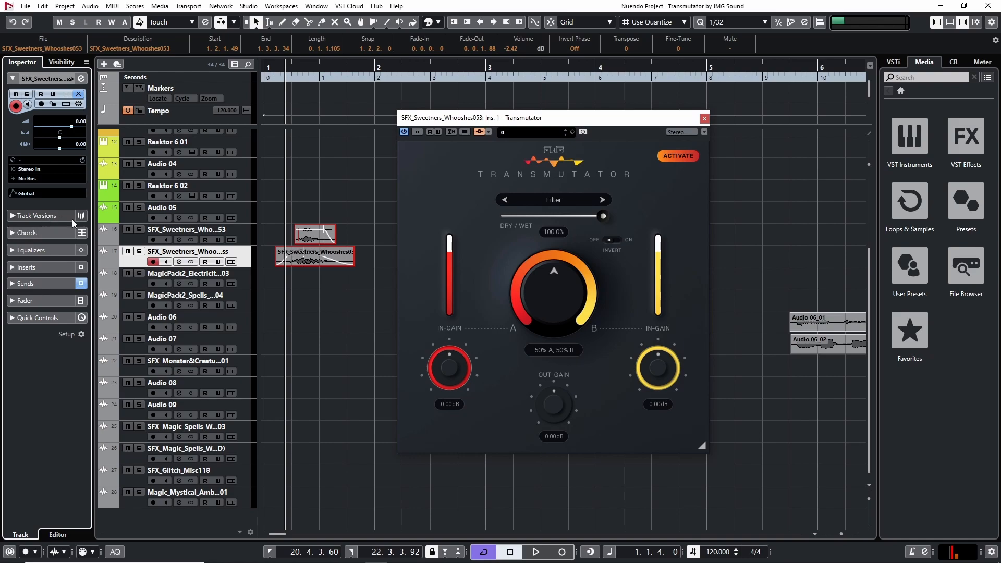
Step: Check the routing by soloing the two whoosh tracks in turn during playback
left_click(139, 252)
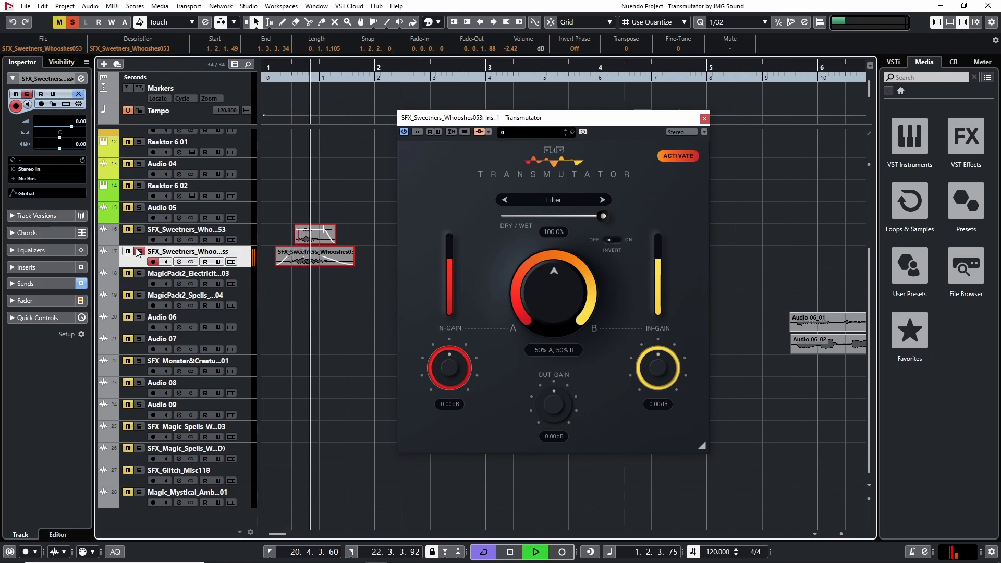
left_click(139, 252)
key("space")
left_click(139, 239)
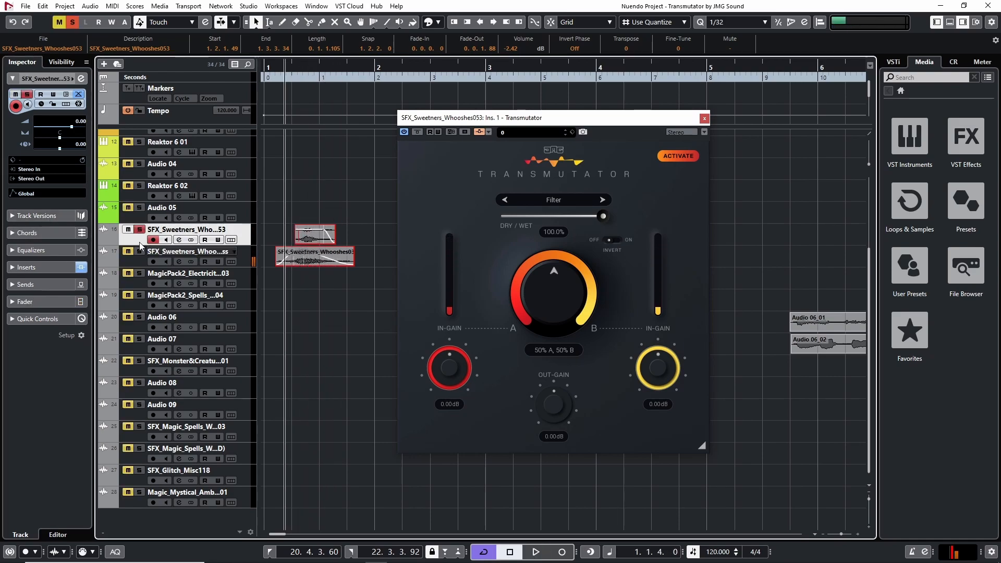
Step: Return to the project start, set the locators around the selected whoosh clips, and turn Transmutator's mix fully to B
key("Home")
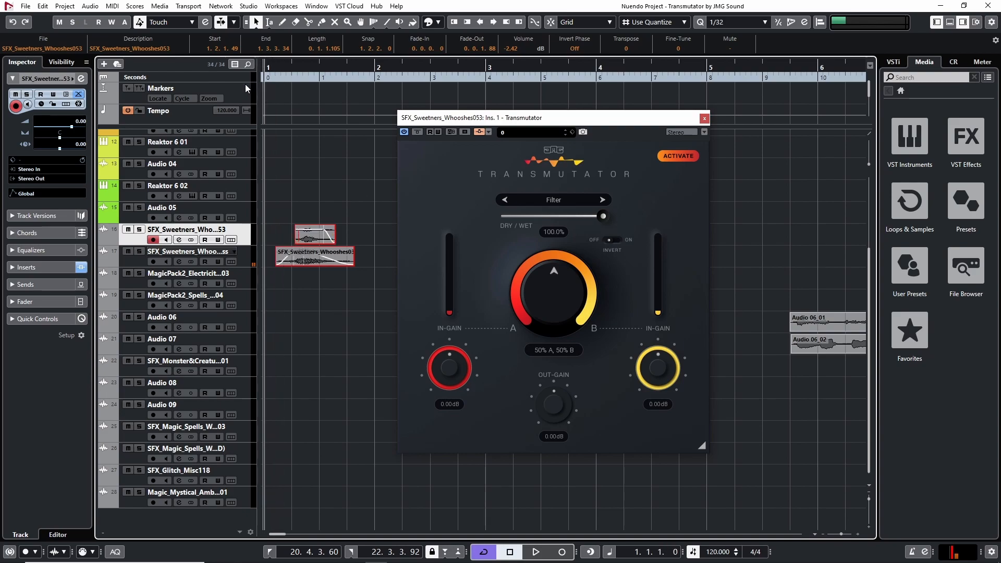
key("p")
left_click_drag(562, 268, 562, 324)
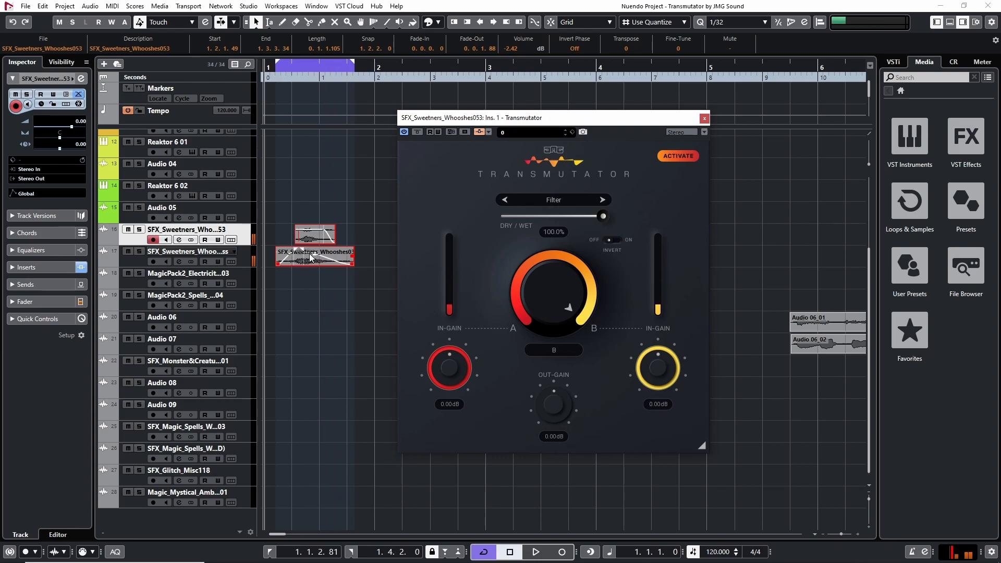
Step: Lower the volume of both whoosh clips to -4.20 dB, deselect them, and play the result
left_click_drag(314, 255, 315, 255)
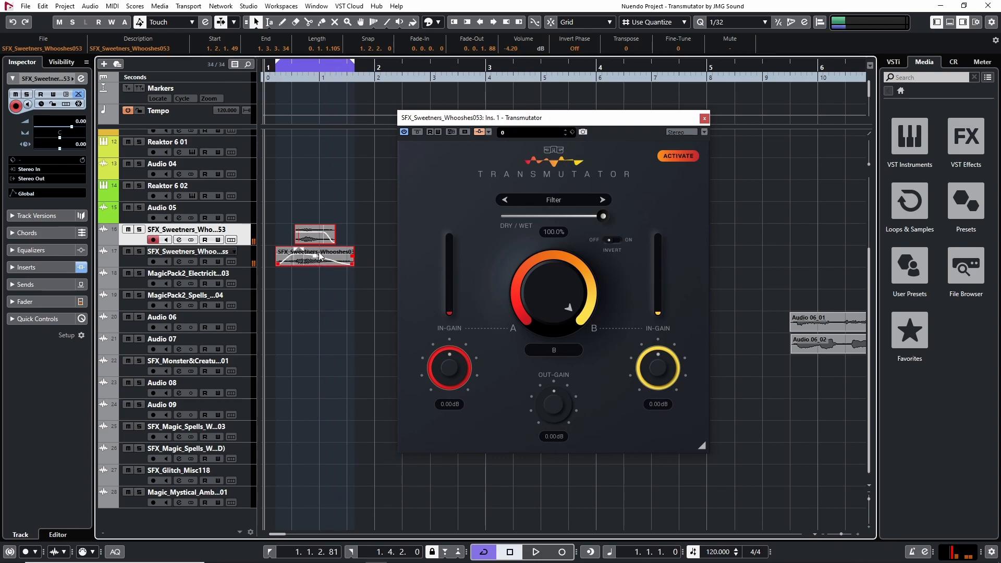
left_click(311, 284)
key("space")
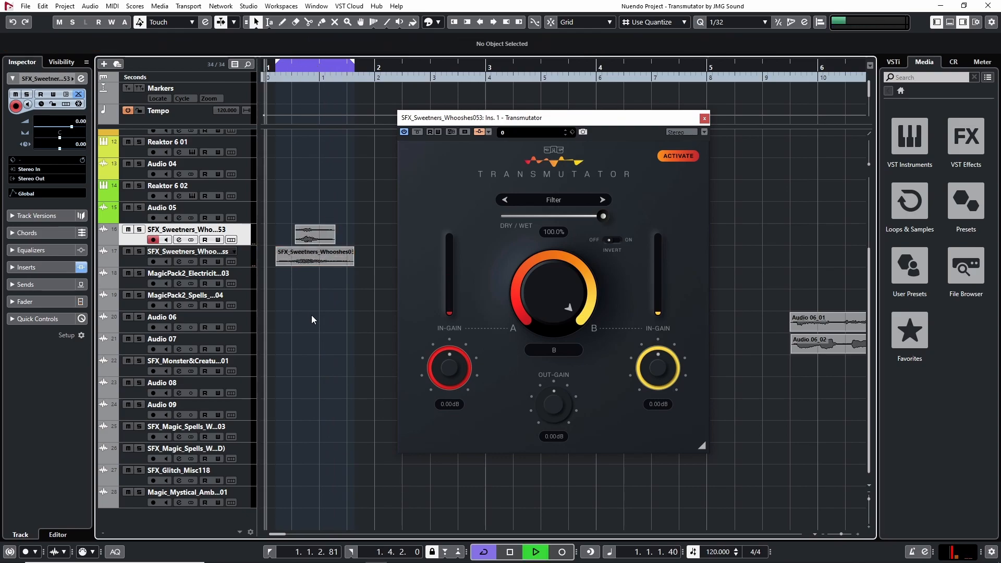
key("space")
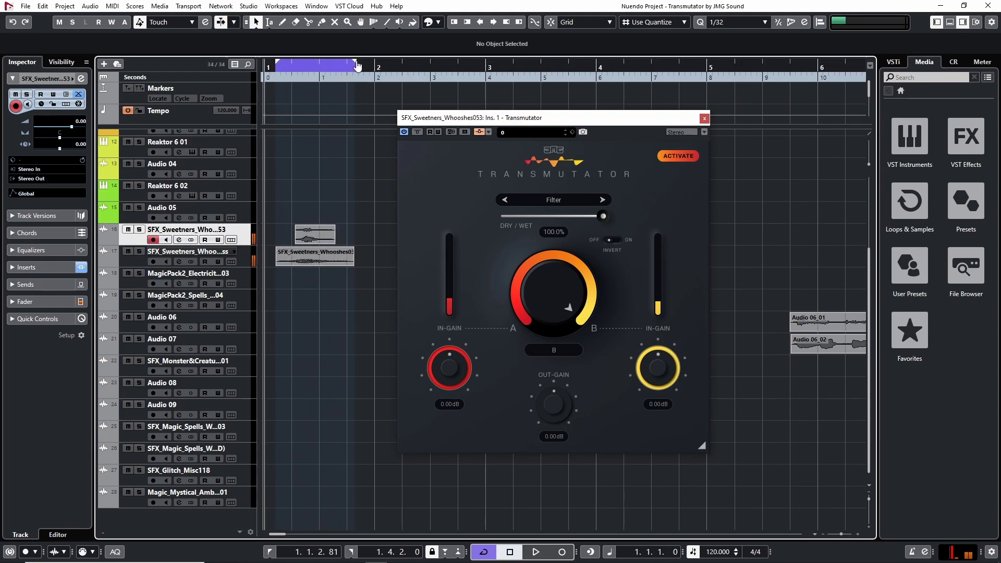
Step: Set Transmutator's mix to 50% A, 50% B and review its list of available modes
left_click_drag(536, 273, 536, 292)
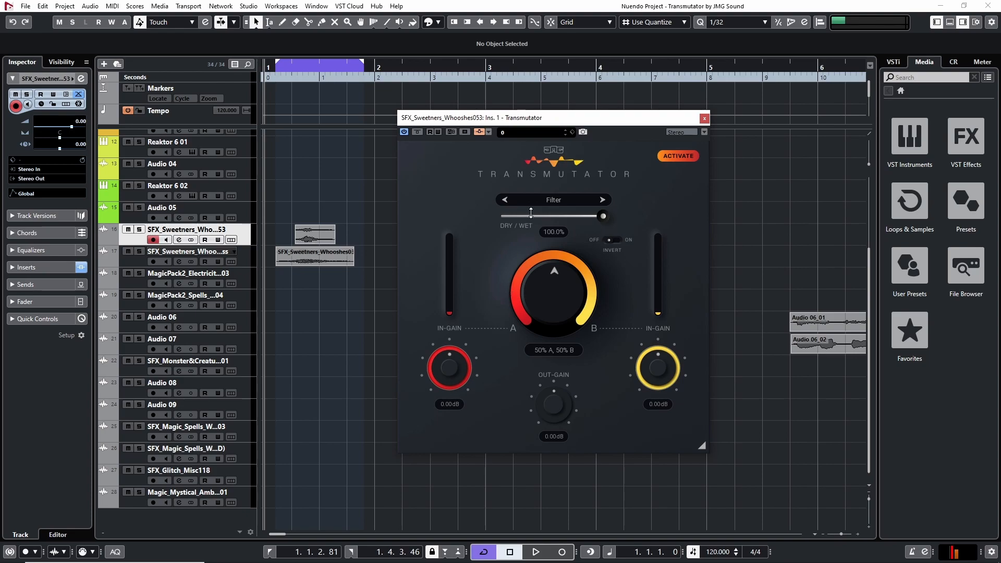
left_click(561, 199)
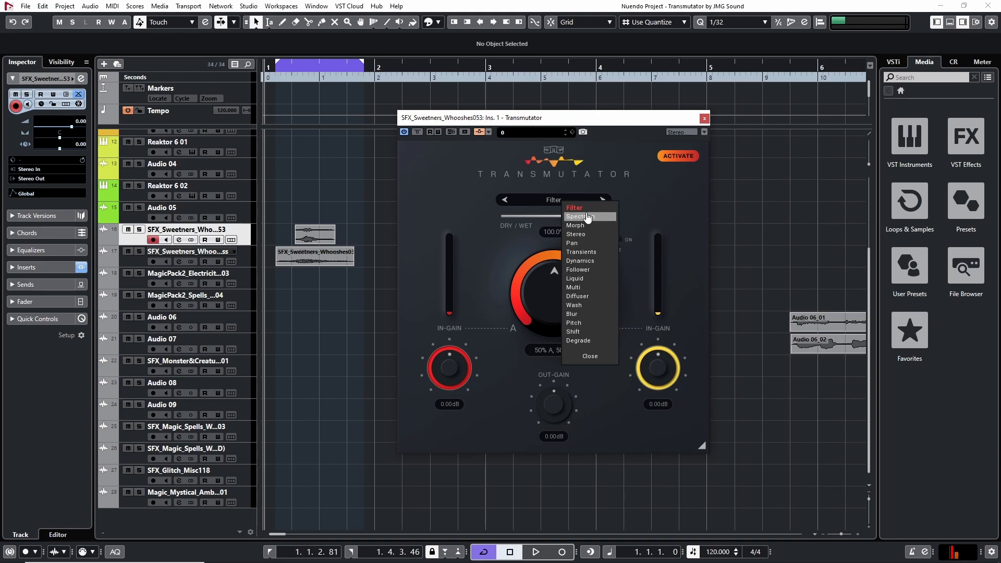
left_click(590, 356)
left_click(553, 200)
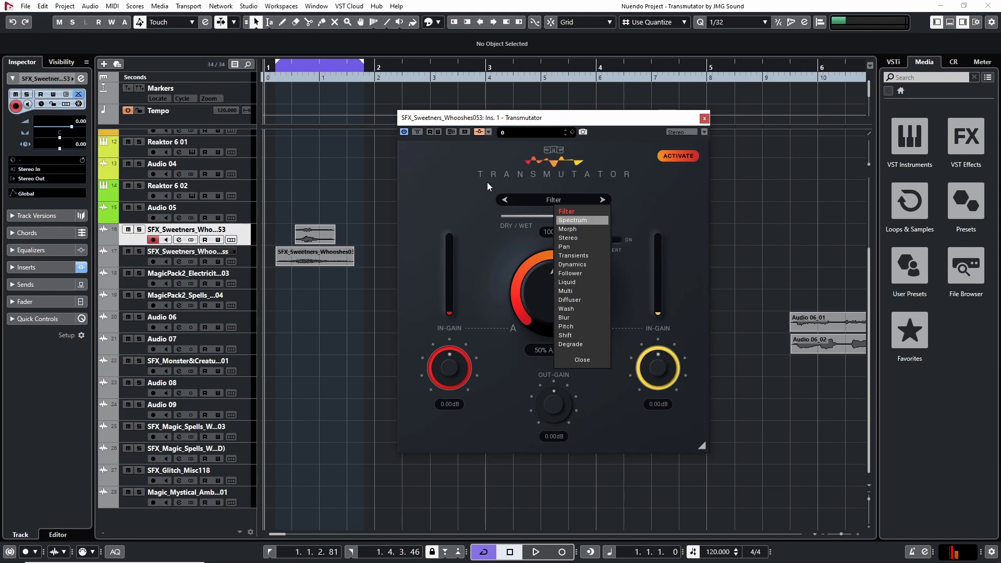
left_click(588, 360)
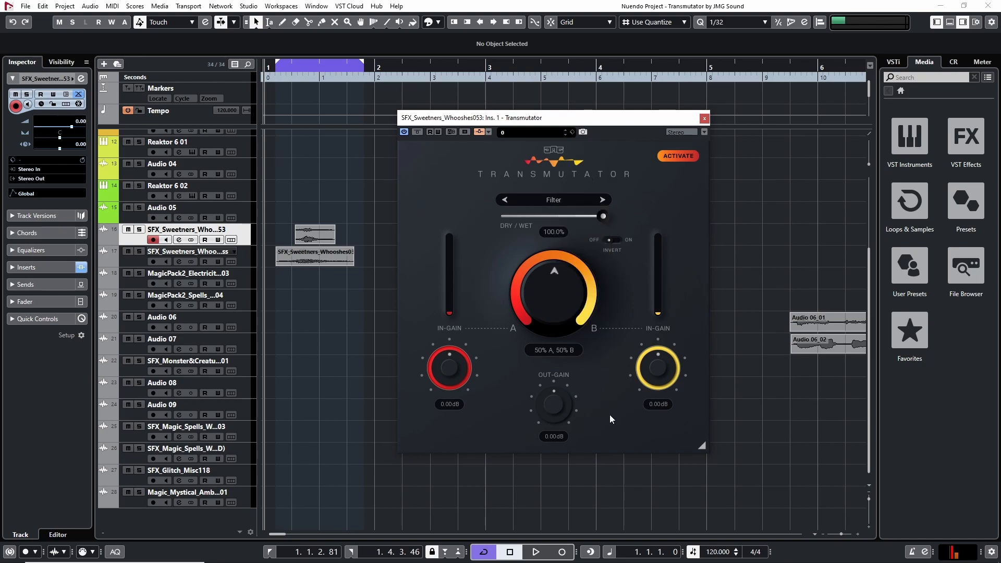
Step: Play the whooshes in Filter mode, comparing Dry/Wet at 0% and 100%
key("space")
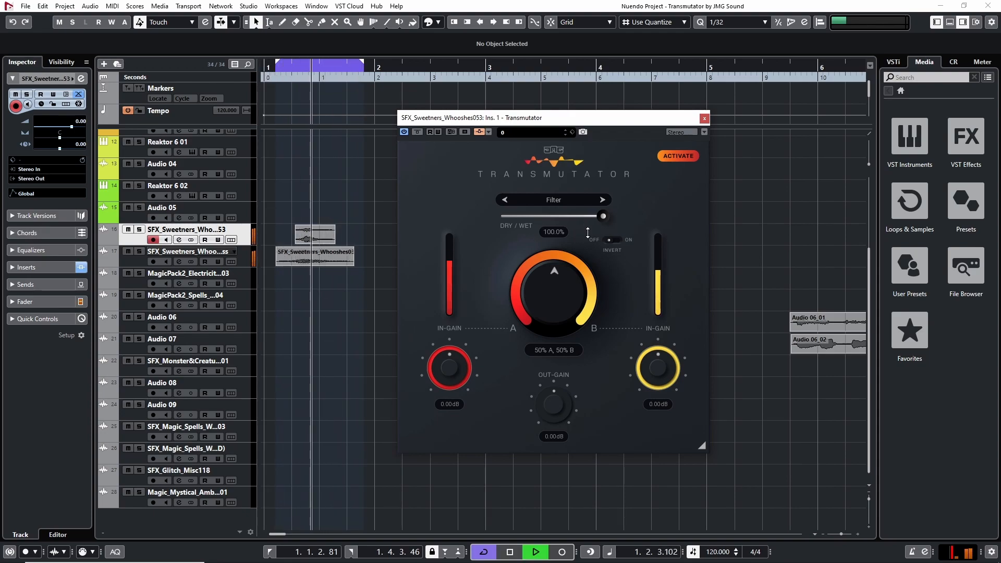
key("space")
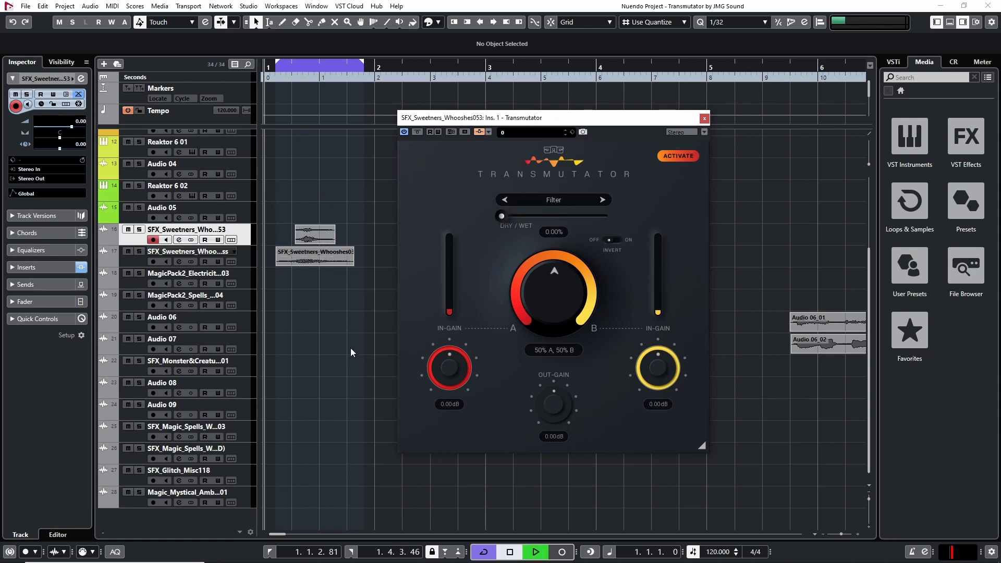
key("space")
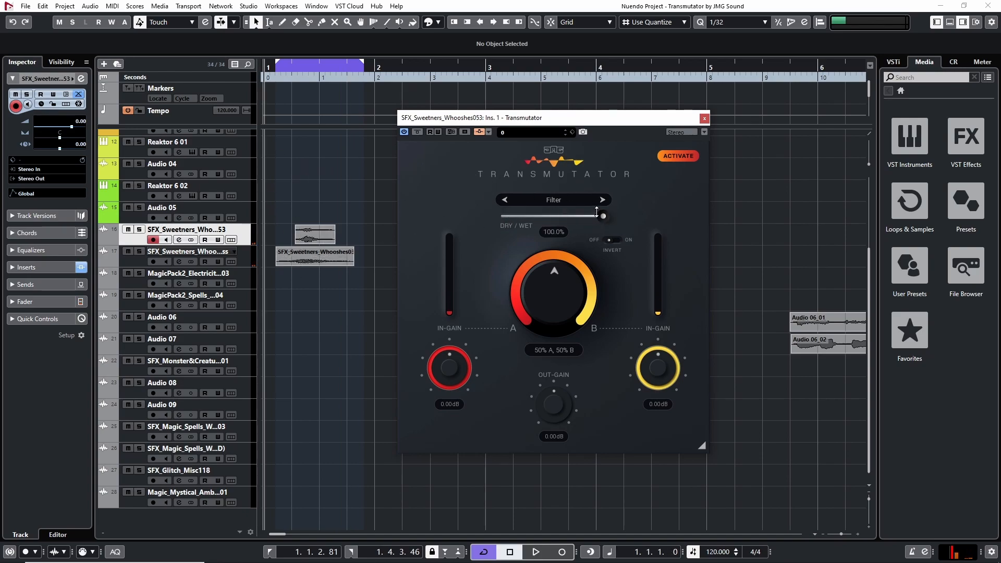
Step: Try Filter mode with Invert on while varying the A/B mix and the Dry/Wet amount
left_click(612, 240)
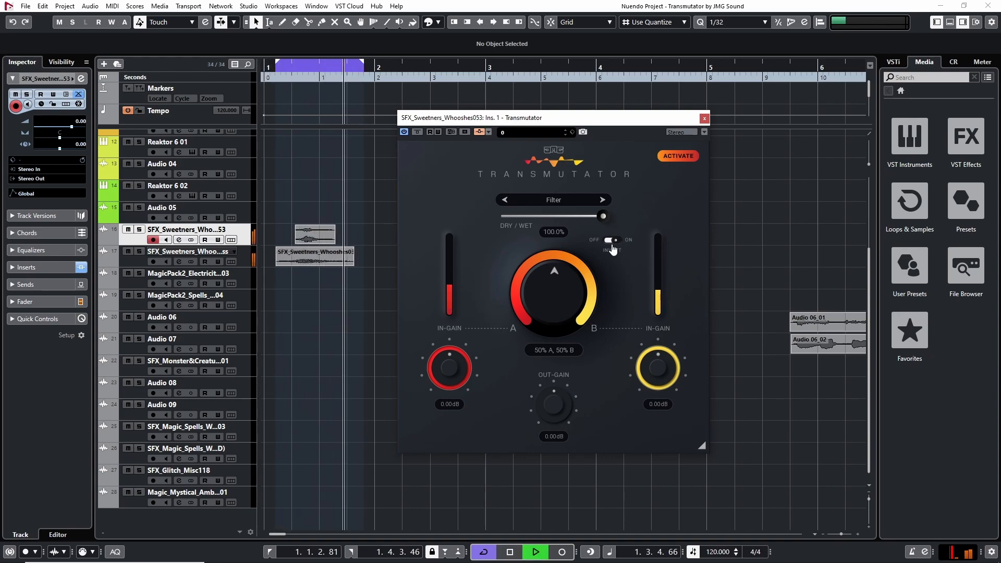
mouse_move(554, 282)
left_mouse_down()
mouse_move(554, 270)
mouse_move(554, 297)
mouse_move(554, 266)
mouse_move(570, 290)
left_mouse_up()
left_click_drag(603, 216, 554, 216)
key("space")
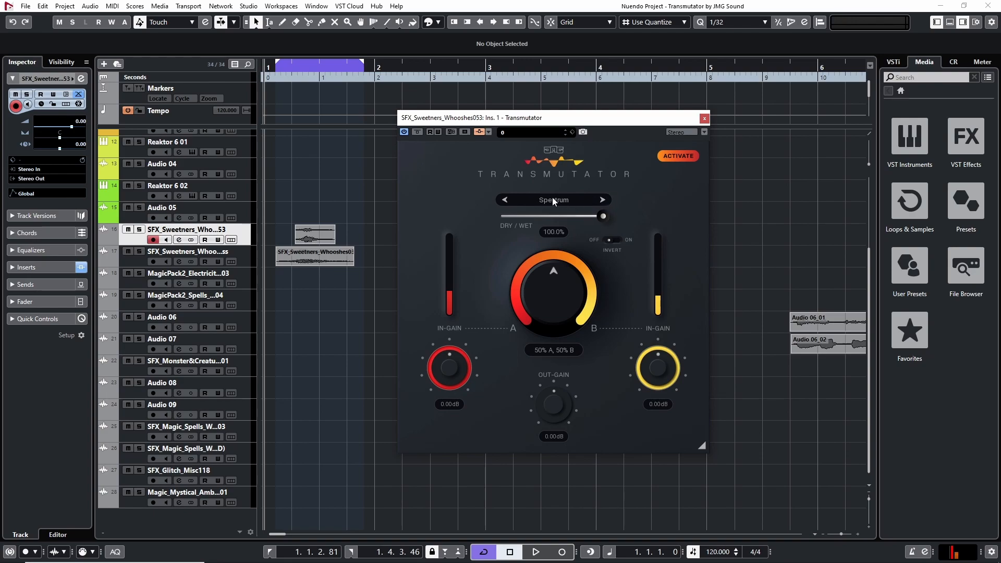
Step: Audition Spectrum mode at 100% wet and a 50/50 mix, switching Invert on during playback
key("space")
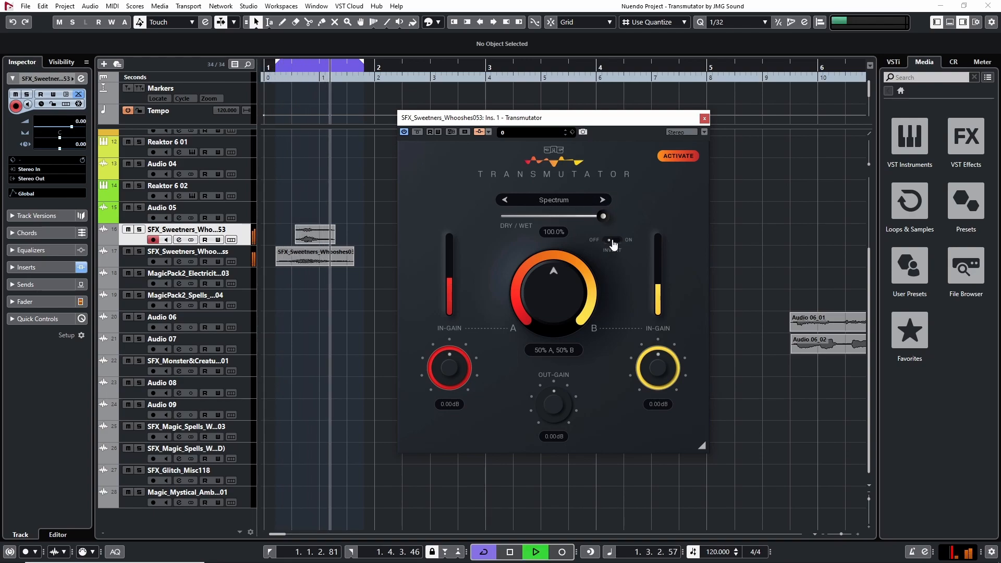
left_click(612, 240)
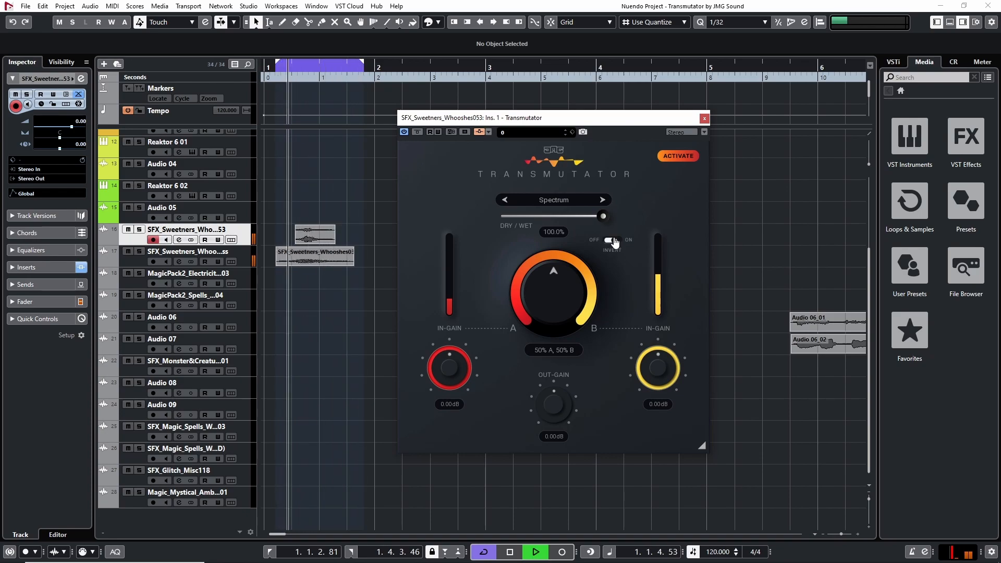
key("space")
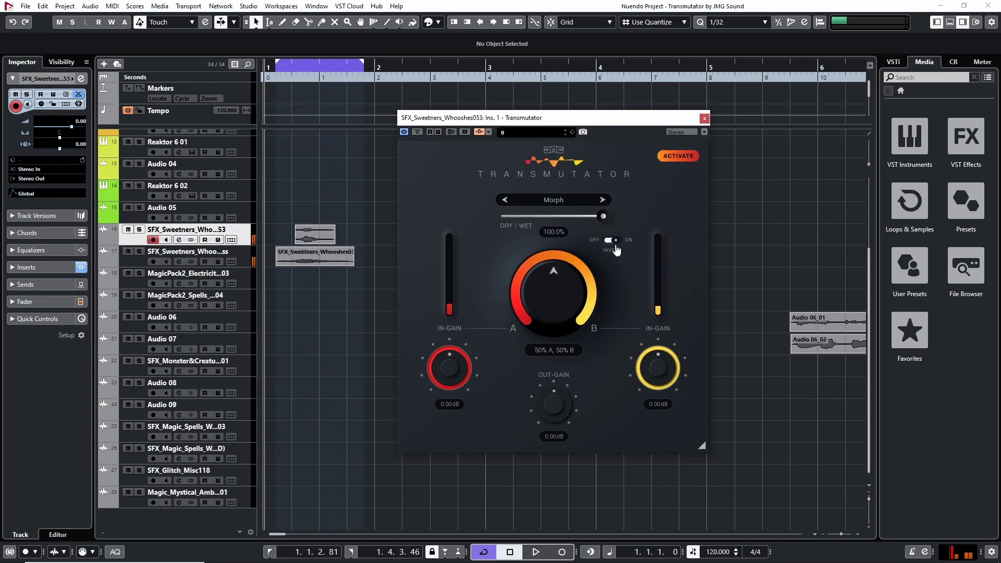
Step: Turn Invert off and audition the whooshes in Morph mode
left_click(614, 241)
key("space")
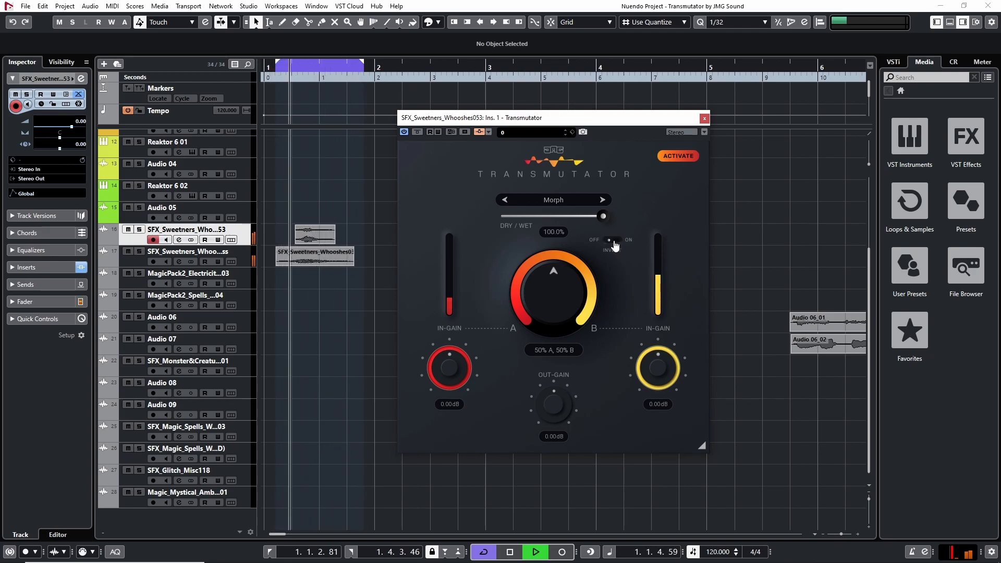
key("space")
Step: Audition the Stereo and Pan modes, toggling Invert during playback to compare the results
key("space")
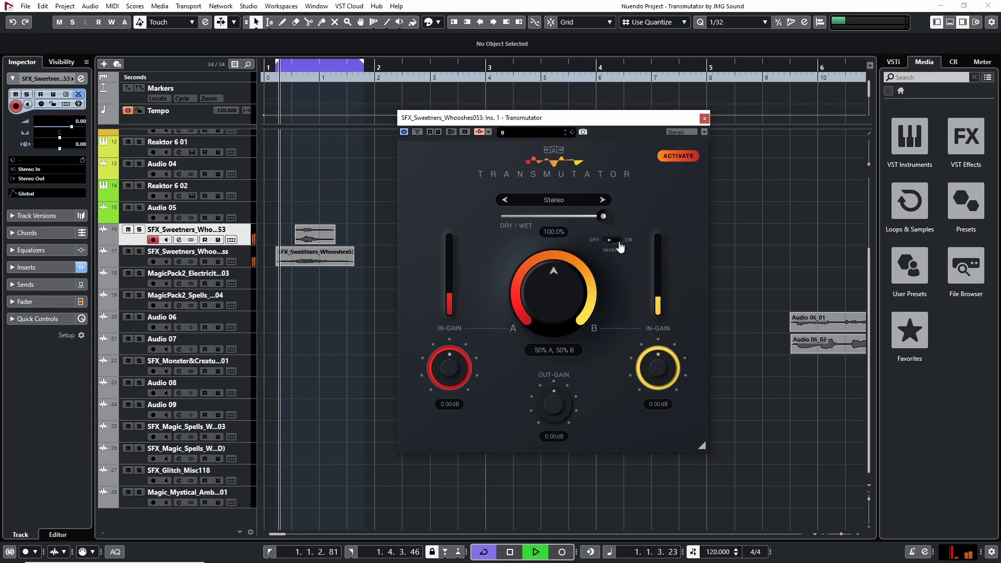
left_click(613, 240)
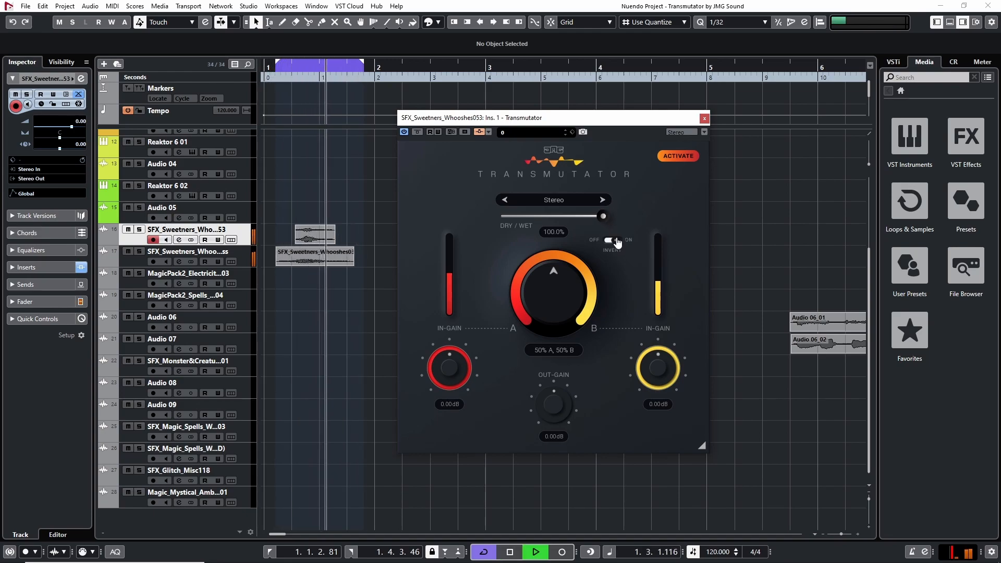
left_click(602, 200)
left_click(613, 241)
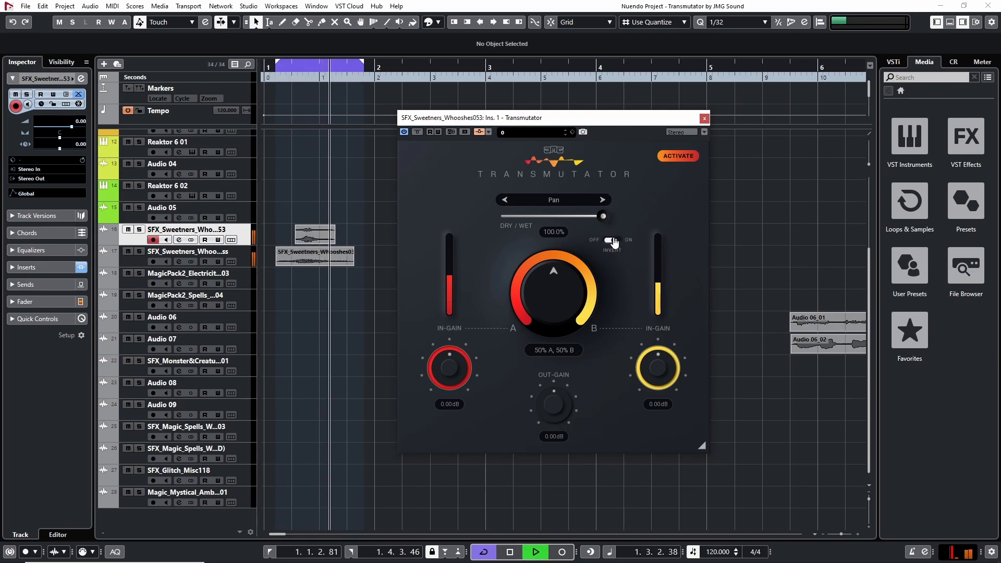
key("space")
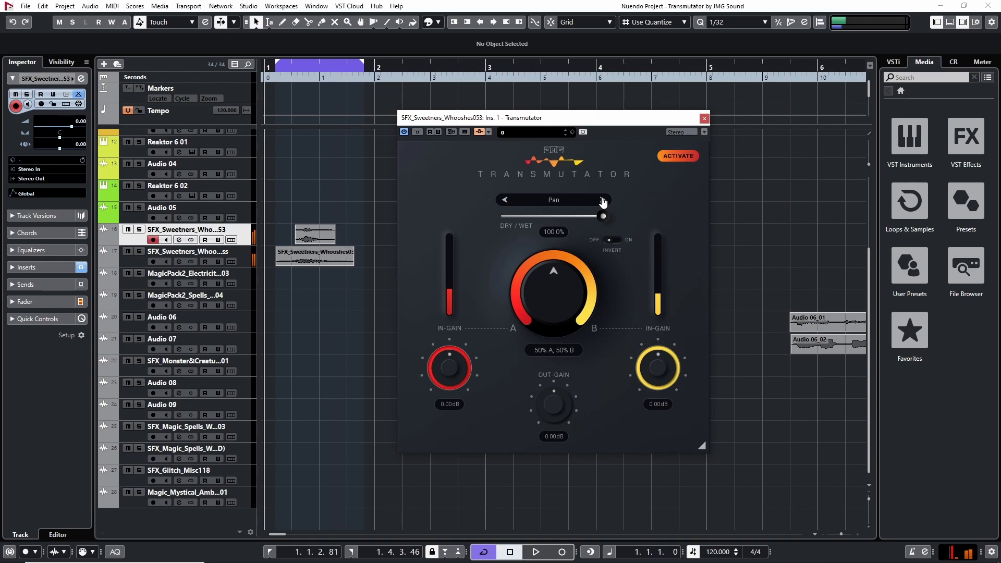
Step: Audition the Transients and Dynamics modes, toggling Invert during playback to compare the results
key("space")
left_click(612, 240)
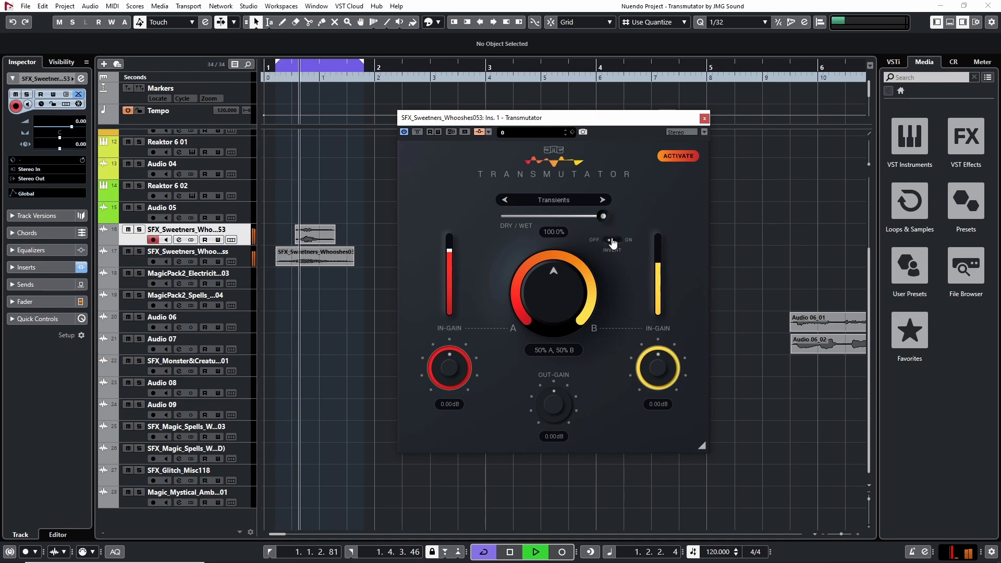
left_click(613, 241)
key("space")
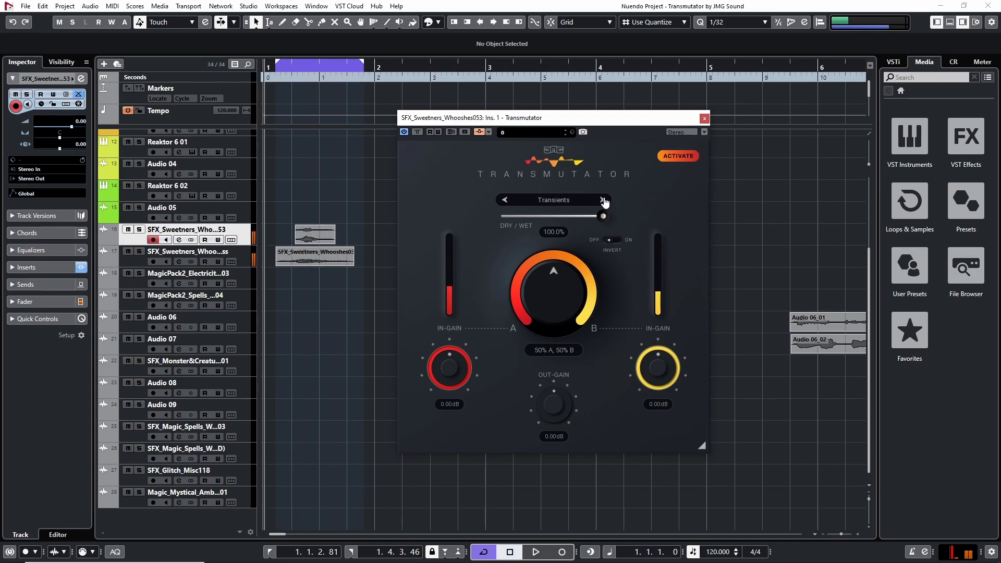
key("space")
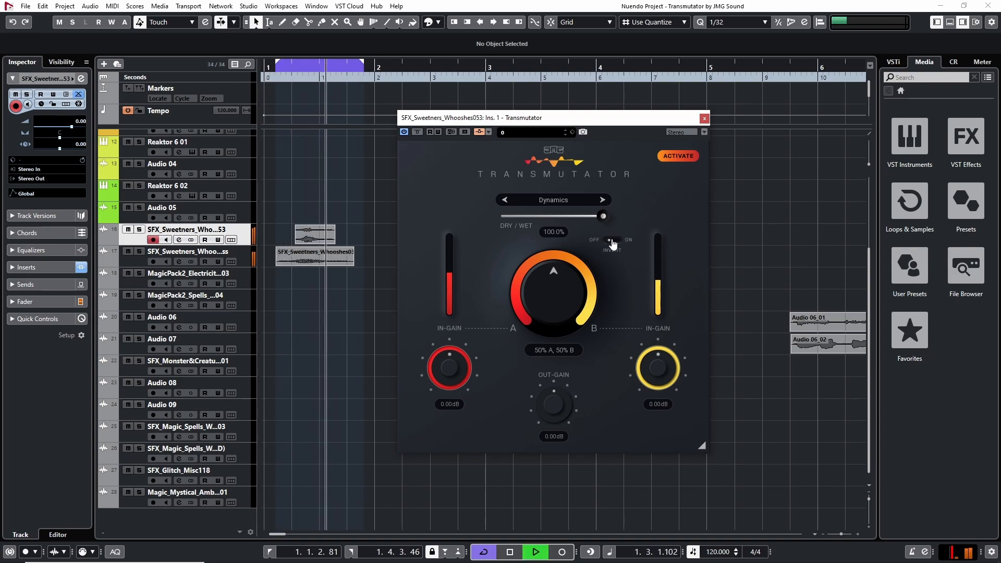
left_click(612, 241)
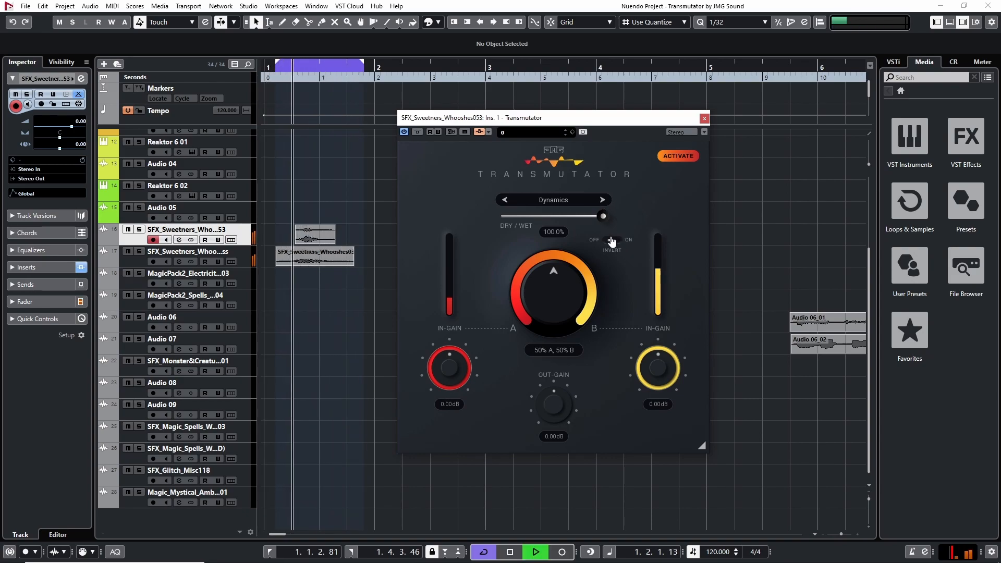
Step: Audition the Follower and Liquid modes during looped playback, toggling Invert in each
left_click(603, 200)
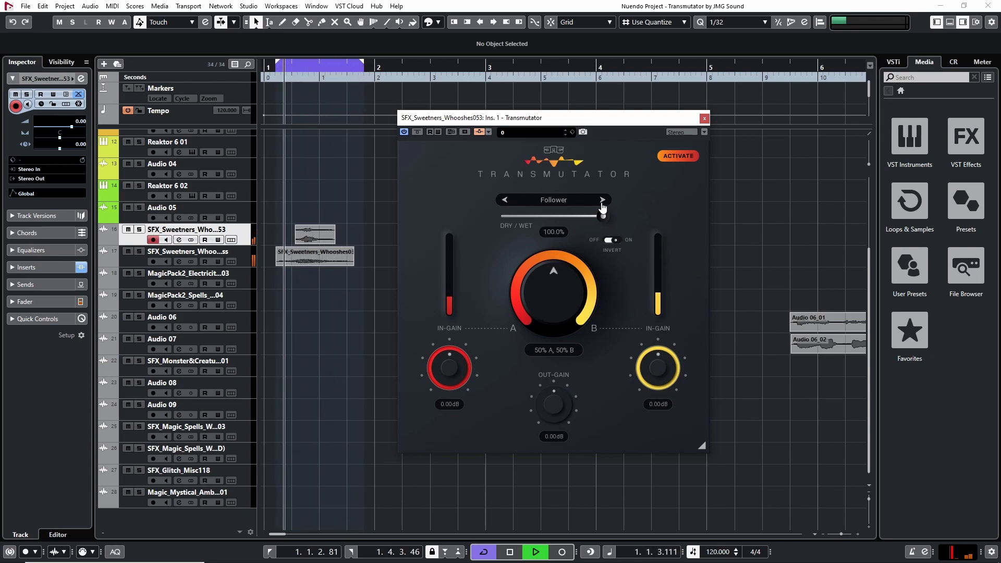
left_click(618, 240)
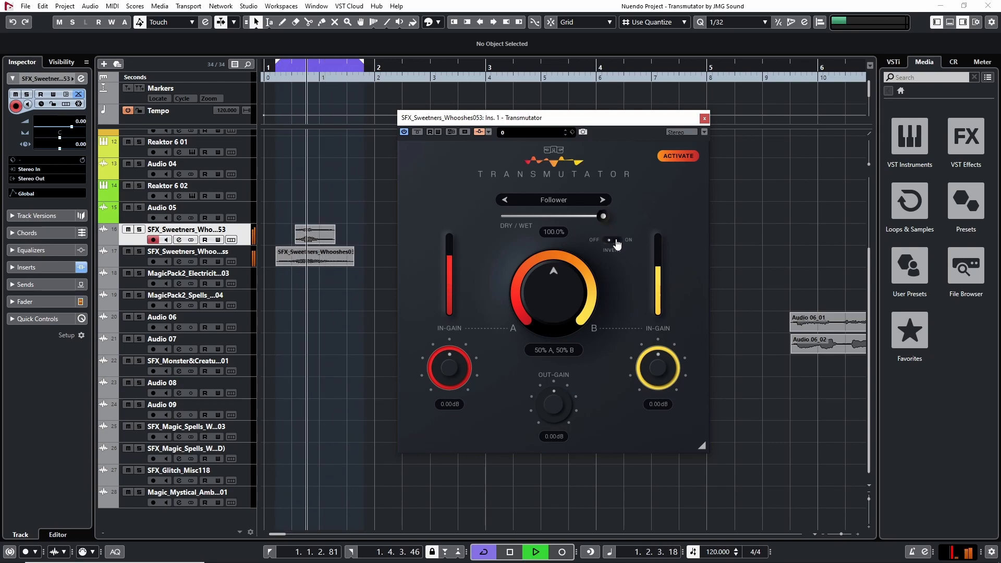
left_click(603, 201)
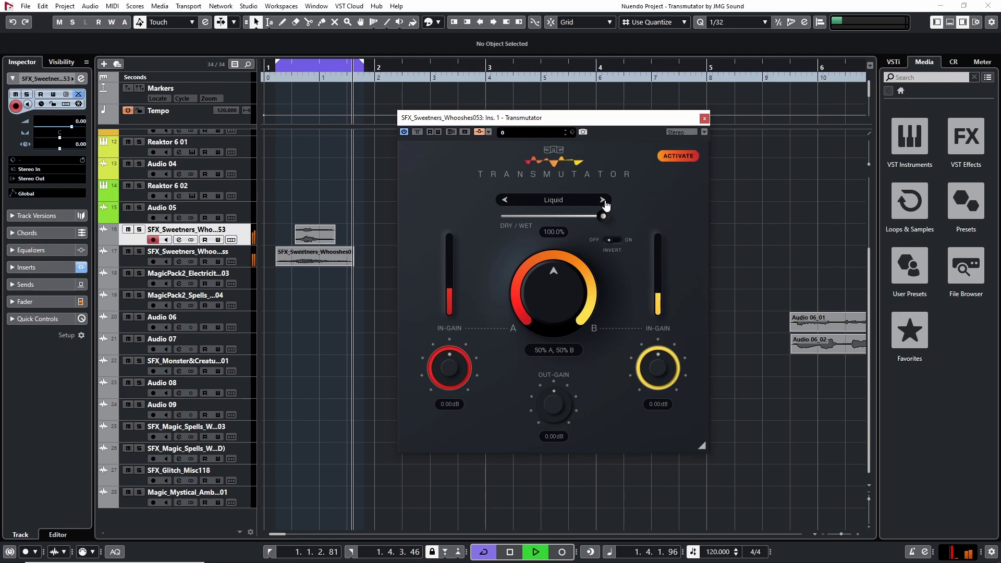
left_click(613, 241)
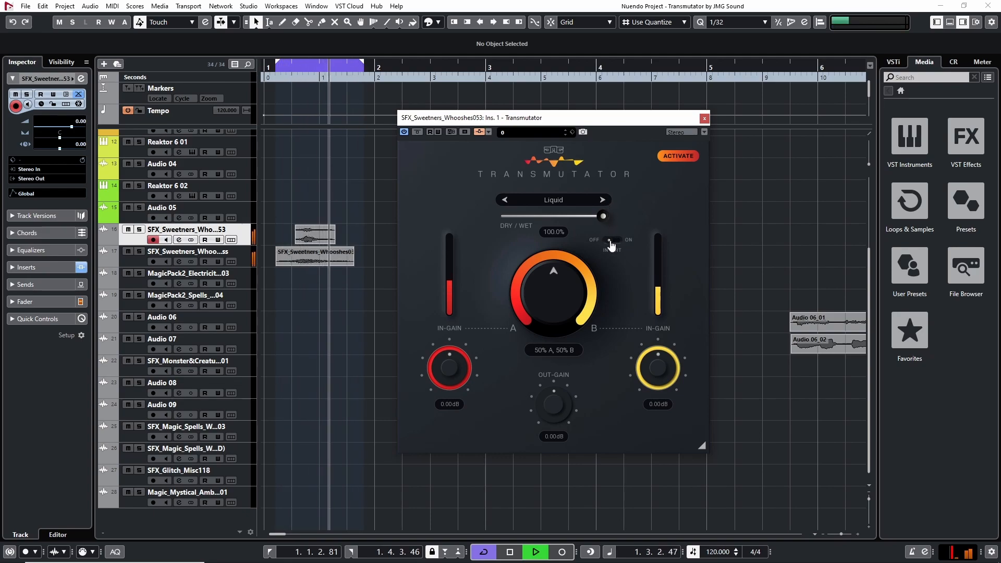
Step: Audition Multi mode while toggling Invert, and switch to Diffuser mode during playback
left_click(603, 201)
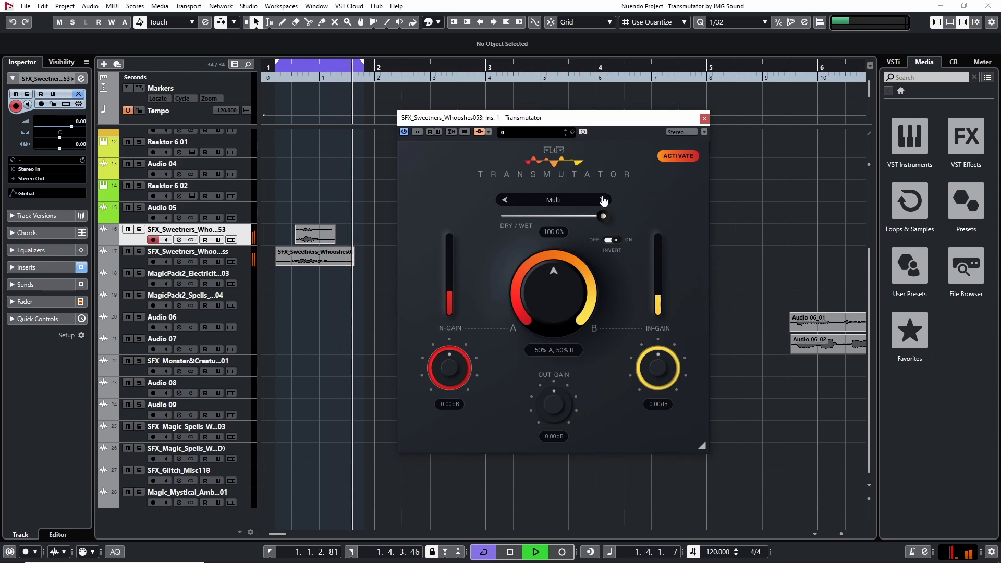
left_click(613, 241)
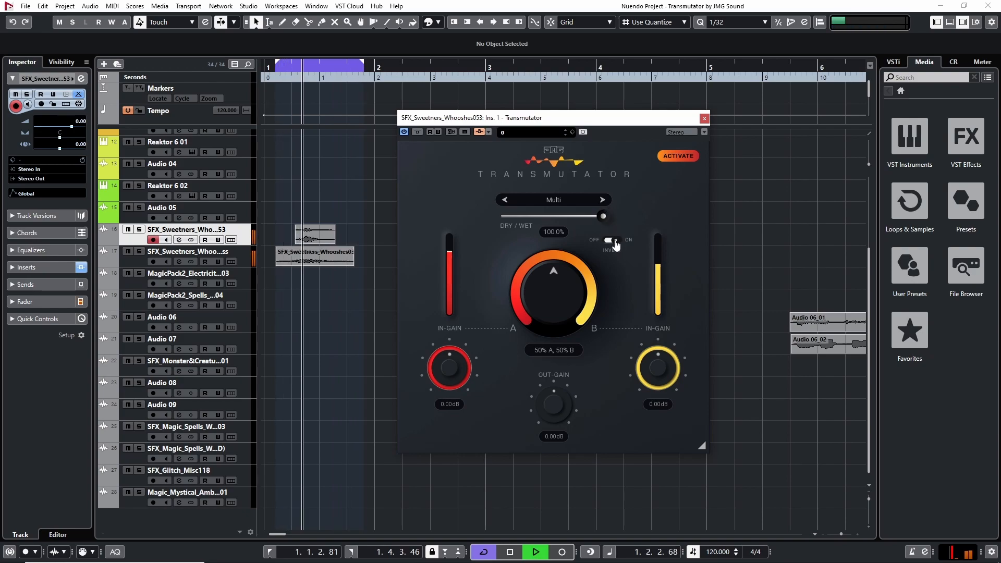
left_click(603, 200)
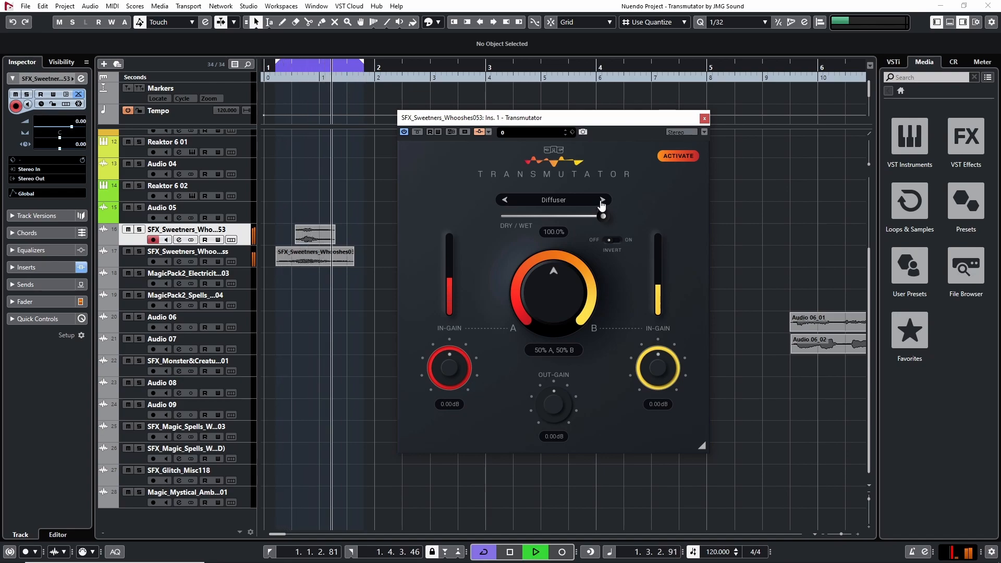
Step: Audition the Wash and Blur modes during playback, comparing Invert on and off
left_click(603, 200)
left_click(614, 239)
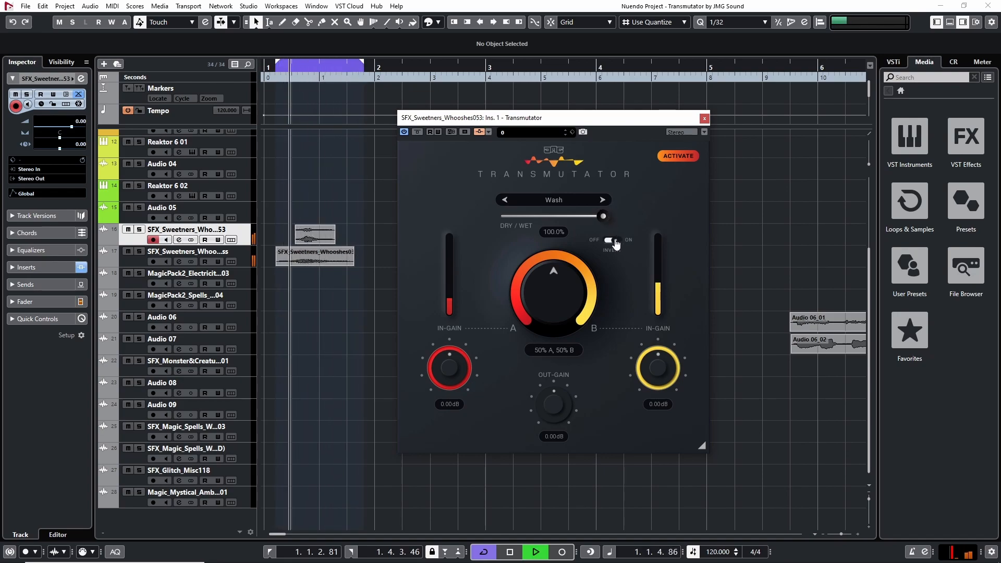
left_click(615, 241)
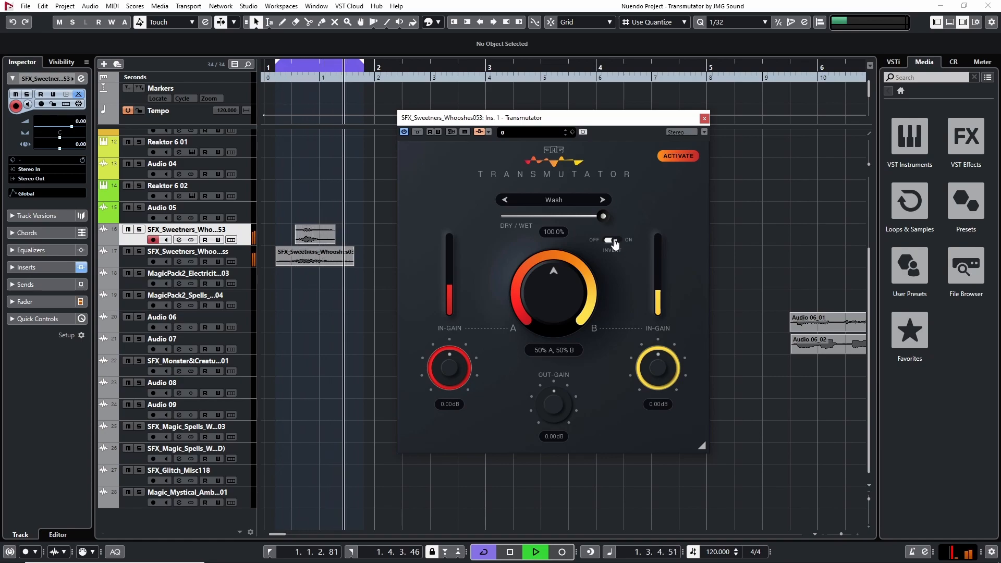
left_click(604, 200)
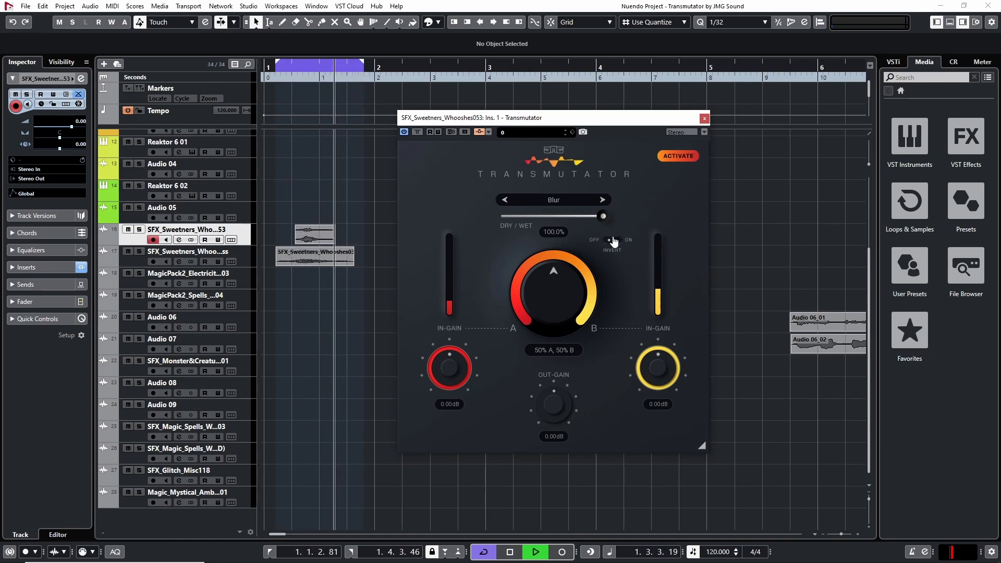
left_click(610, 240)
Step: Audition the Pitch, Shift and Degrade modes with Invert toggled, and stop playback with Invert off
left_click(602, 199)
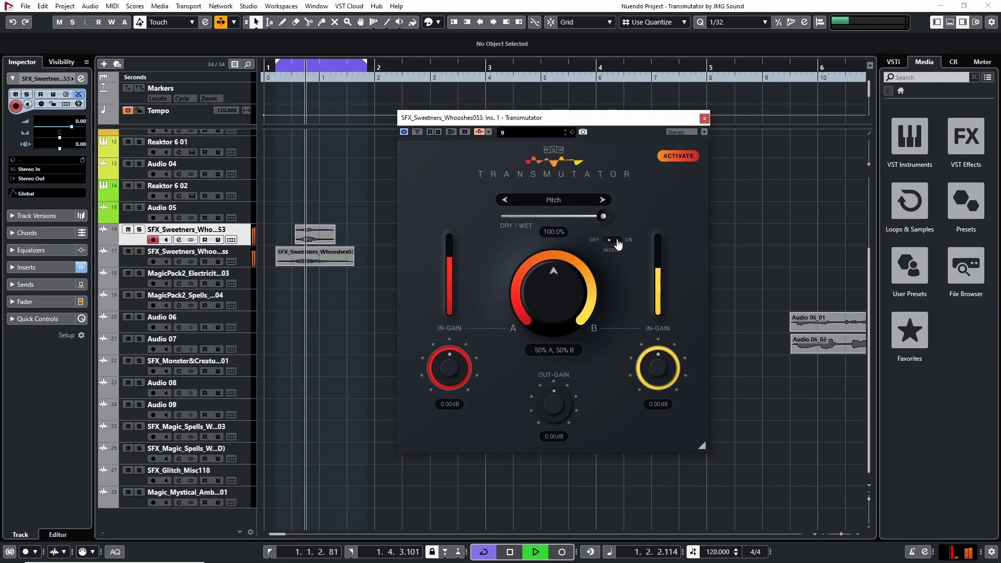
left_click(603, 200)
left_click(612, 241)
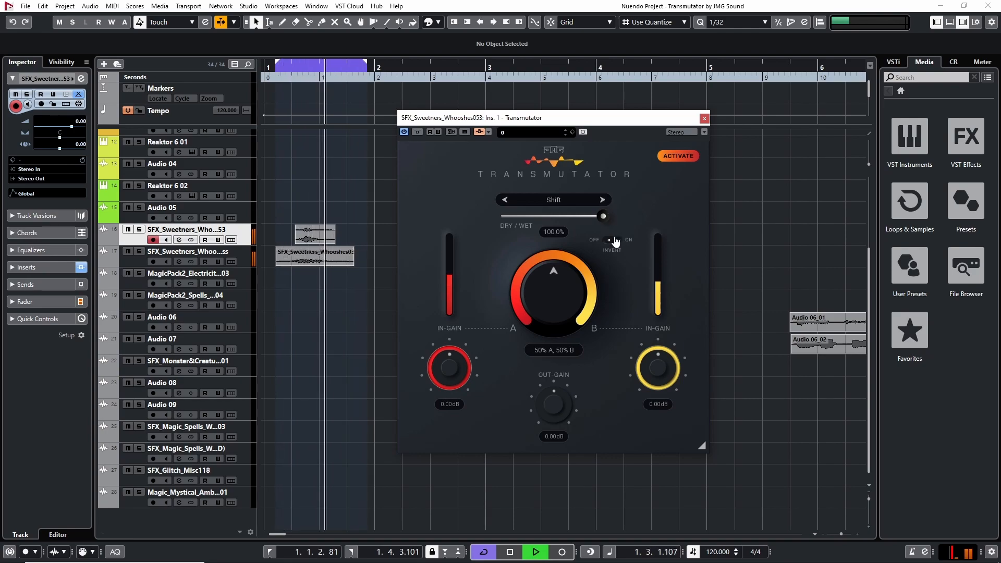
left_click(602, 200)
left_click(613, 241)
left_click(611, 241)
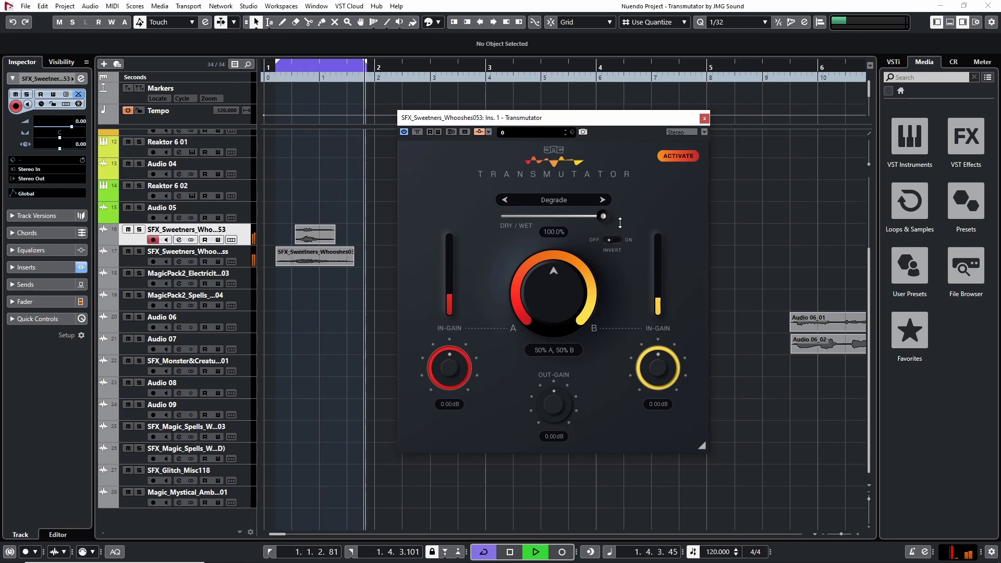
key("space")
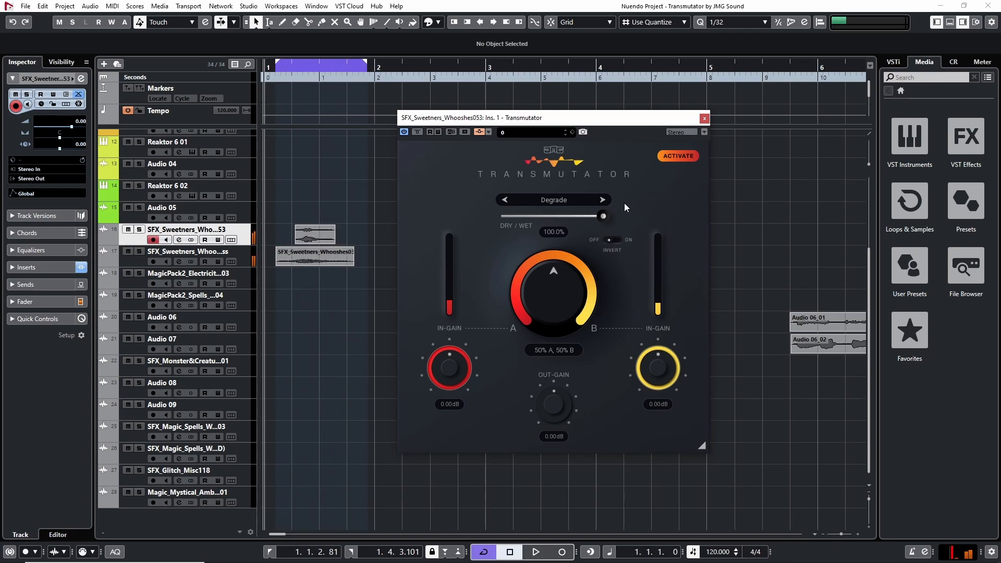
Step: Return to Filter mode and review the full list of available modes
left_click(567, 201)
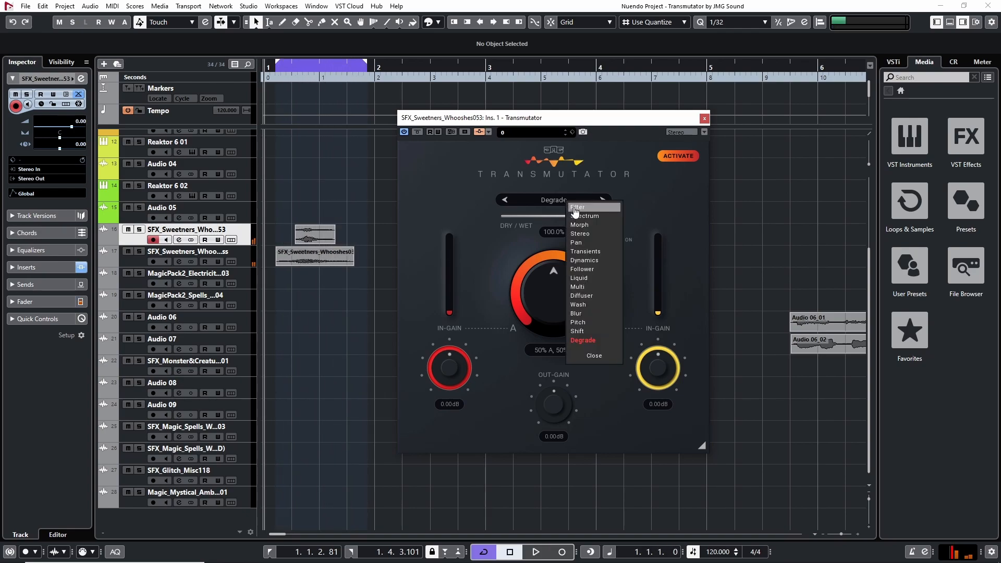
left_click(575, 208)
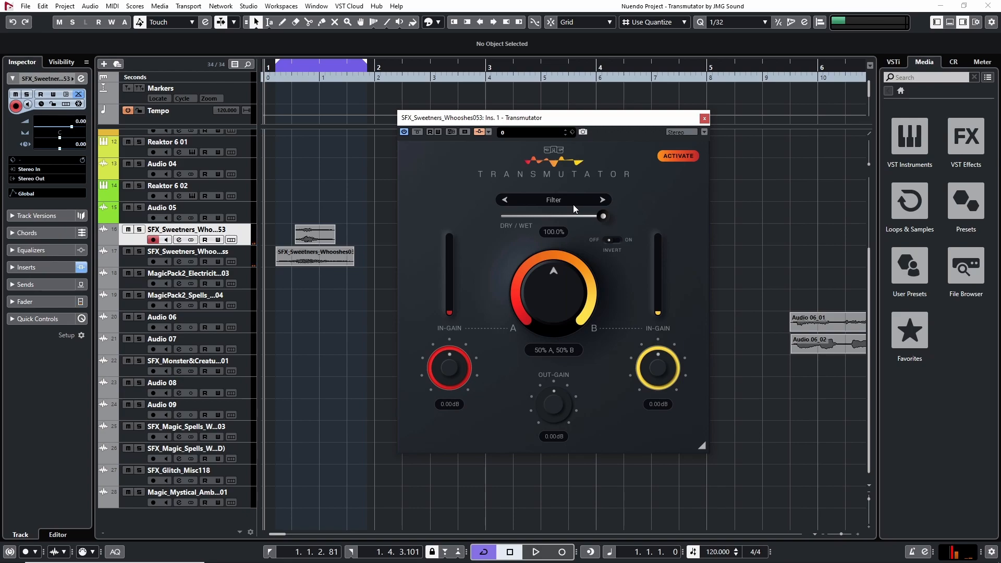
left_click(563, 201)
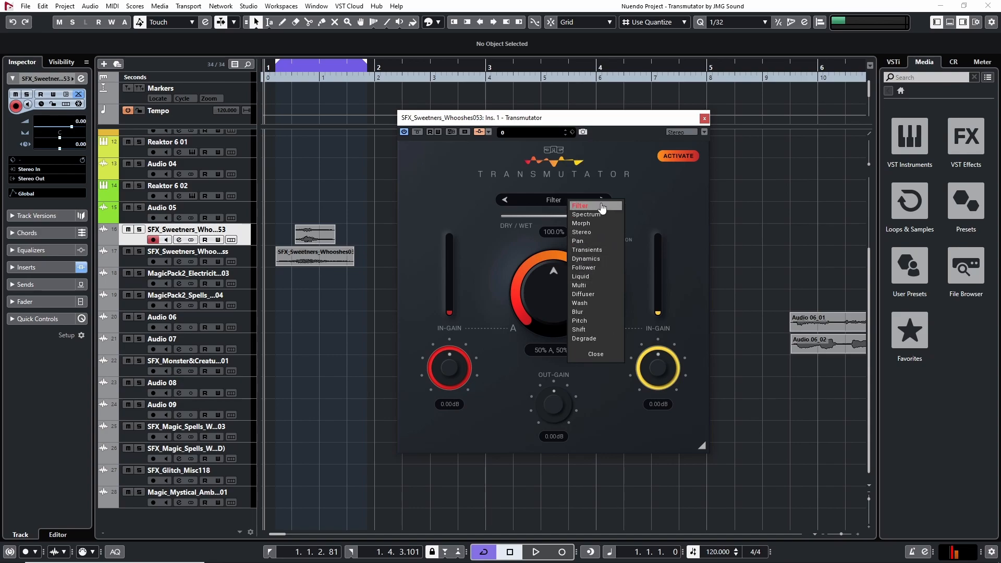
left_click(596, 355)
Step: Choose Morph mode and sweep the A/B mix during playback with Invert off
left_click(568, 202)
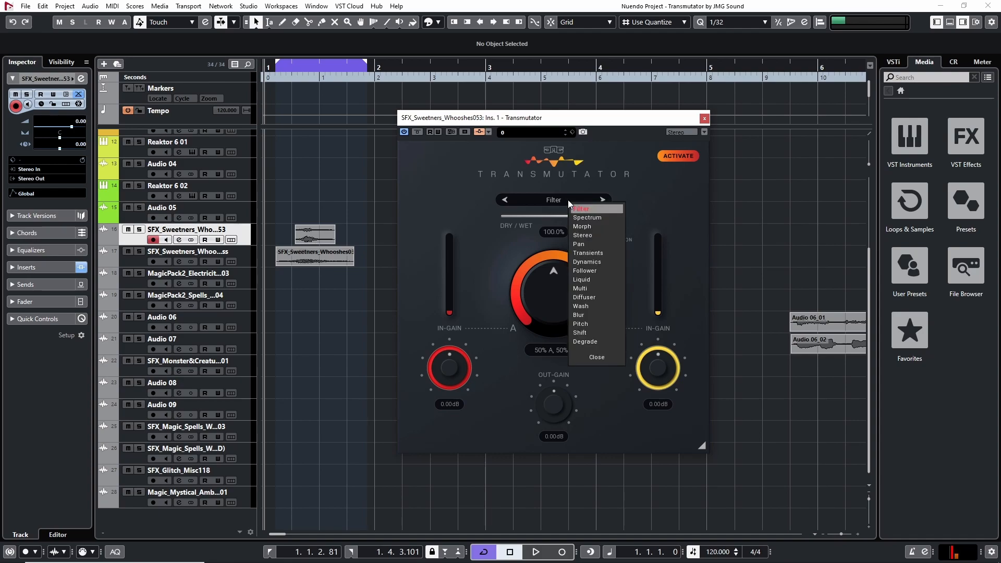
left_click(585, 226)
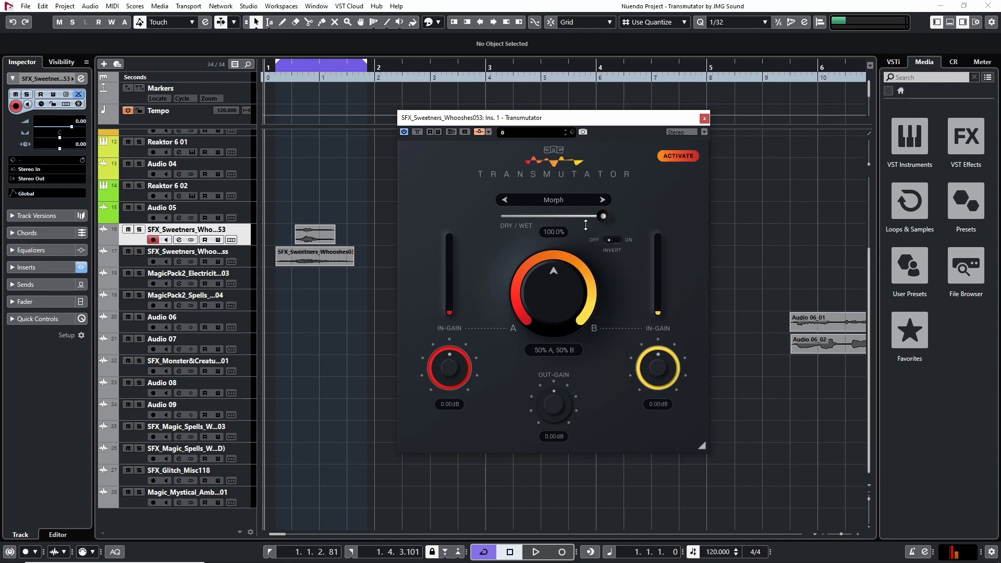
key("space")
left_click_drag(565, 270, 566, 238)
left_click_drag(554, 283, 554, 347)
left_click_drag(554, 282, 554, 275)
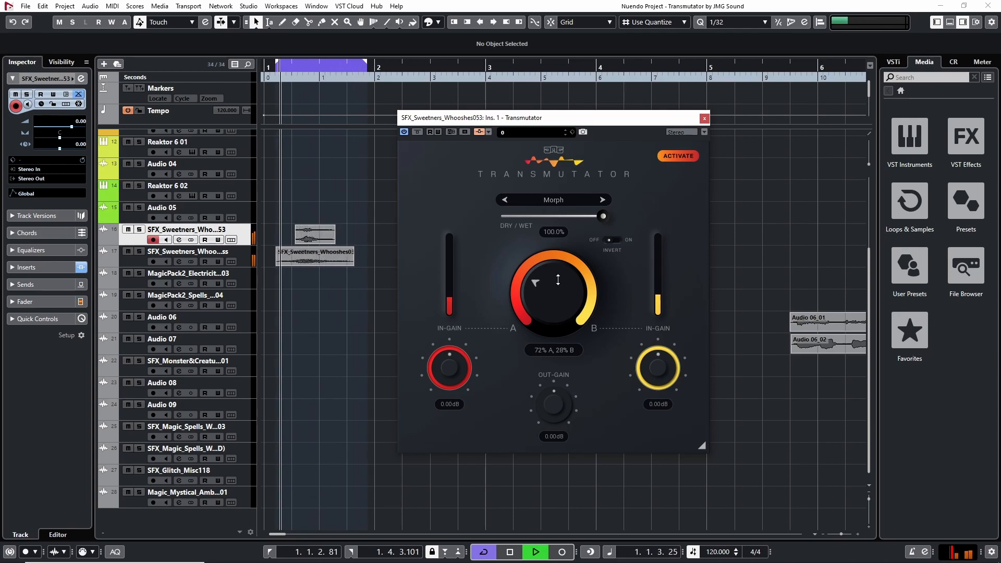
Step: Audition Morph mode with Invert on, varying the A/B mix to 51% A, 49% B and returning Dry/Wet to 100%
left_click(611, 240)
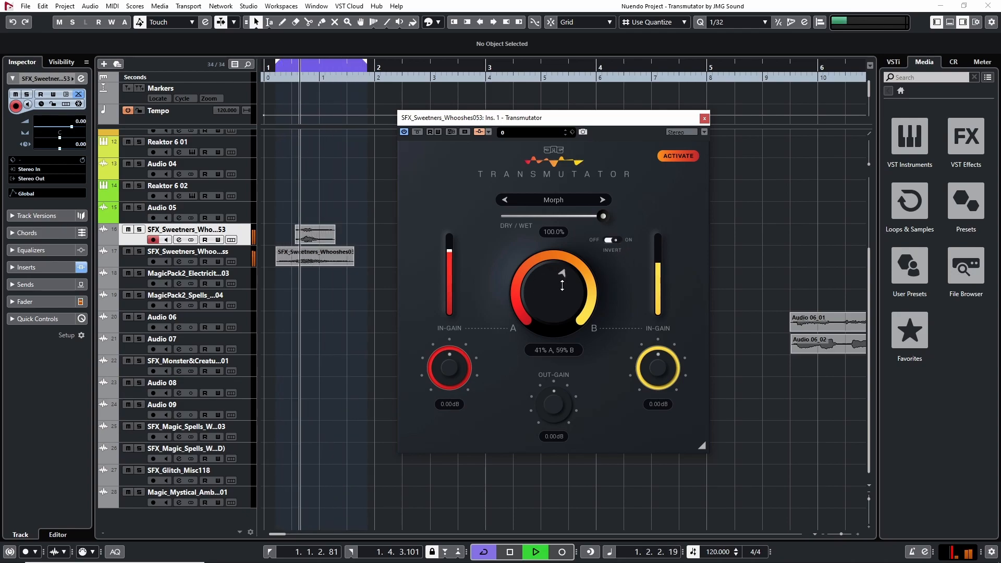
left_click_drag(574, 286, 554, 270)
left_click_drag(554, 216, 604, 216)
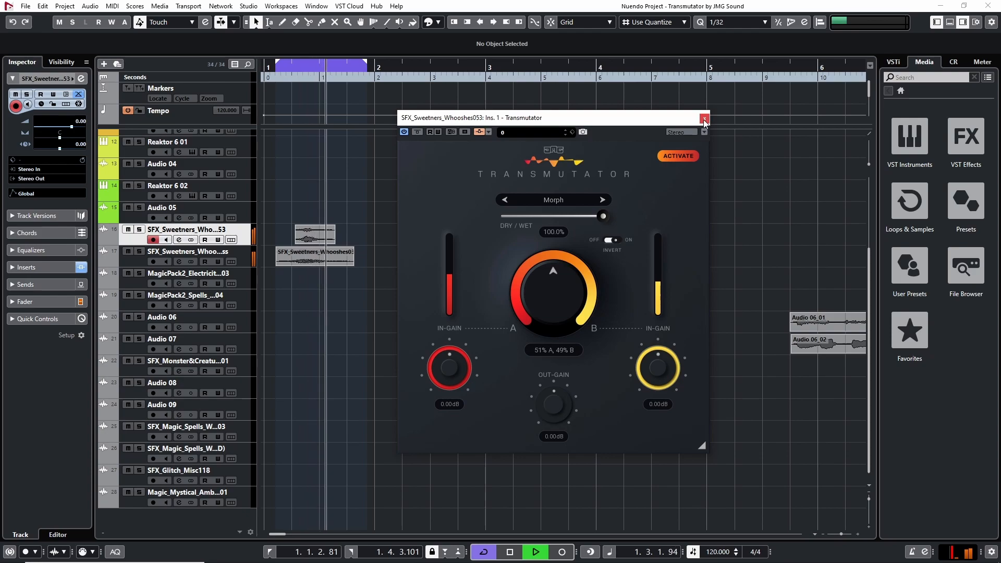
key("space")
Step: Choose Filter mode and audition different A/B mix balances at 100% wet with Invert off
left_click(554, 200)
left_click(567, 209)
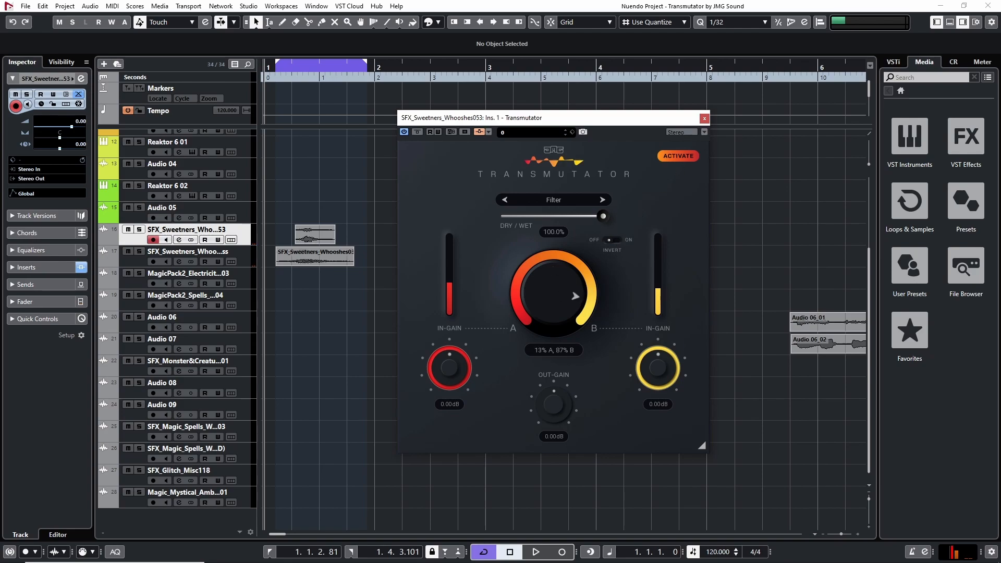
left_click_drag(554, 294, 579, 307)
key("space")
key("space")
left_click_drag(598, 264, 563, 297)
key("space")
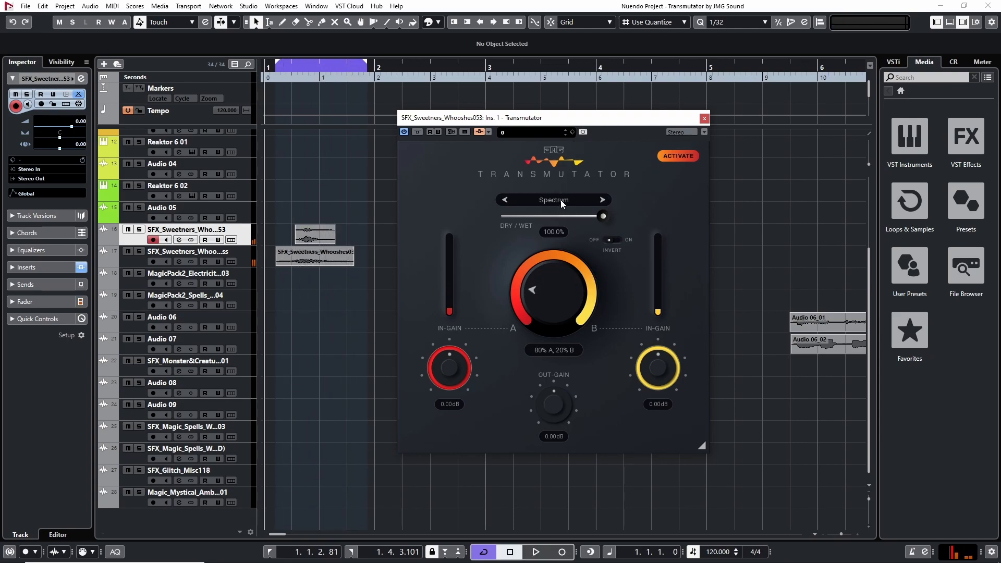
Step: Audition Spectrum mode with Invert off while sweeping the A/B mix between the two sounds
key("space")
left_click_drag(550, 284, 549, 243)
mouse_move(575, 293)
left_mouse_down()
mouse_move(547, 272)
mouse_move(568, 278)
mouse_move(563, 313)
mouse_move(558, 289)
left_mouse_up()
key("space")
key("space")
Step: Play Morph mode while varying the A/B mix, and turn Invert on to compare the blend
key("space")
left_click_drag(564, 307, 573, 330)
left_click(612, 241)
left_click_drag(568, 283, 565, 262)
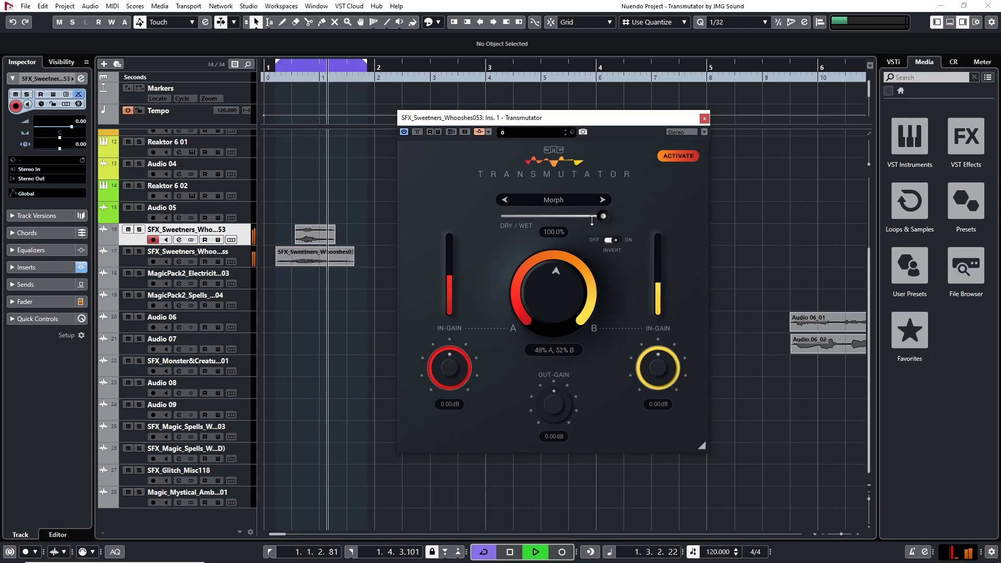
key("space")
Step: Audition Stereo mode with Invert on while moving the A/B mix during playback
key("space")
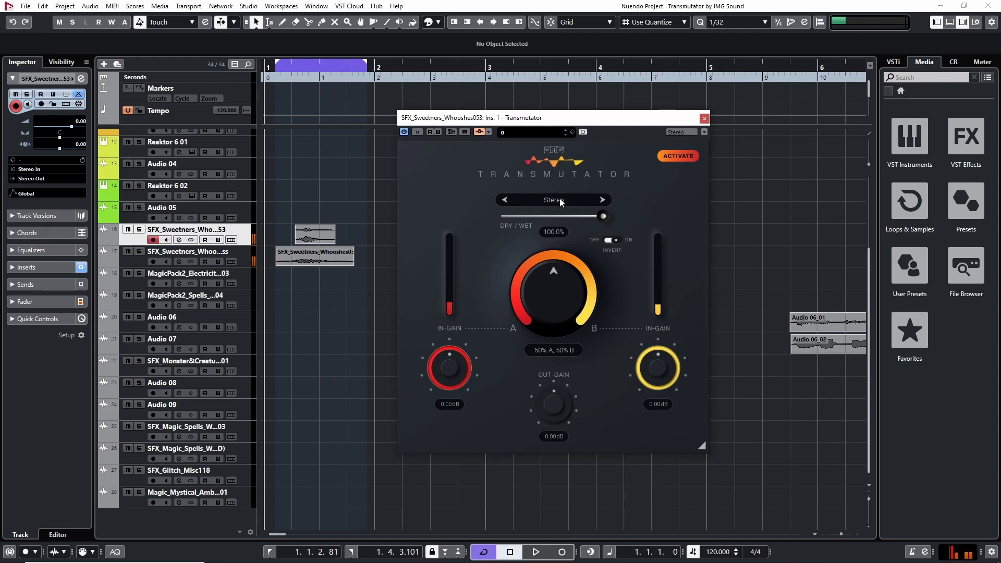
key("space")
left_click_drag(554, 292, 583, 254)
Step: Audition Pan mode, turning Invert off and varying the A/B mix during playback
key("space")
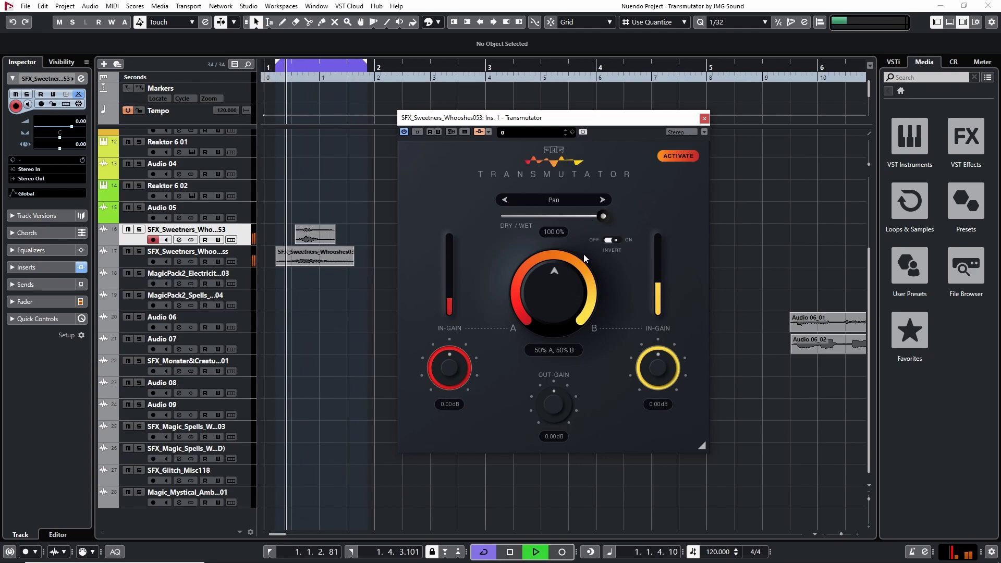
left_click(627, 241)
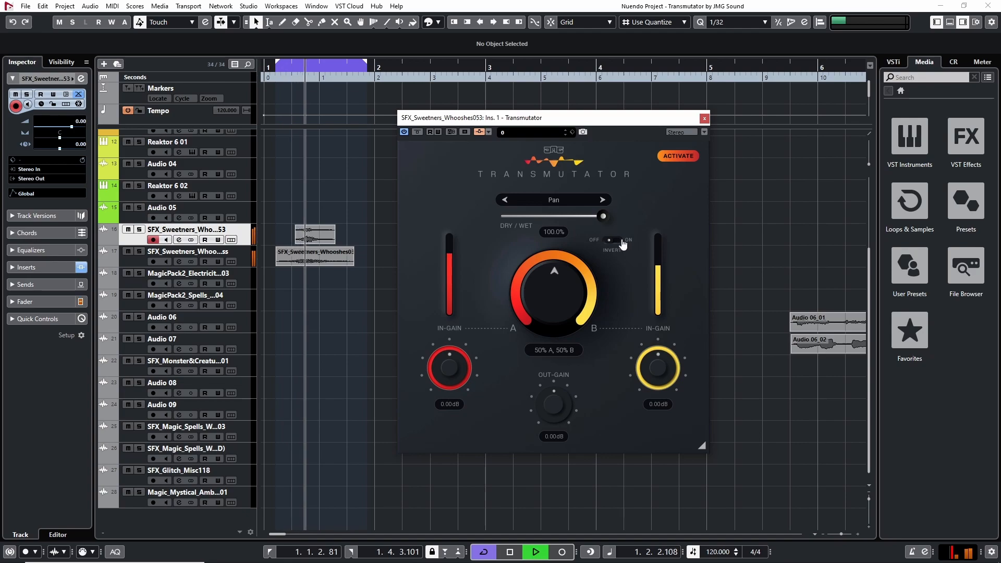
left_click_drag(569, 284, 568, 320)
key("space")
Step: Audition Transients mode with Invert off and shift the A/B mix to about 73% A, 27% B
key("space")
key("space")
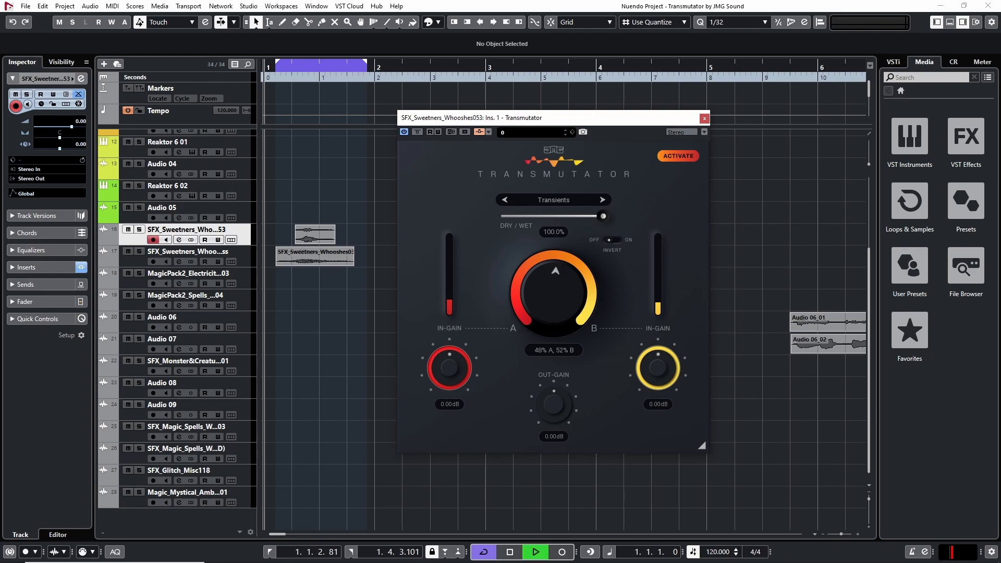
key("space")
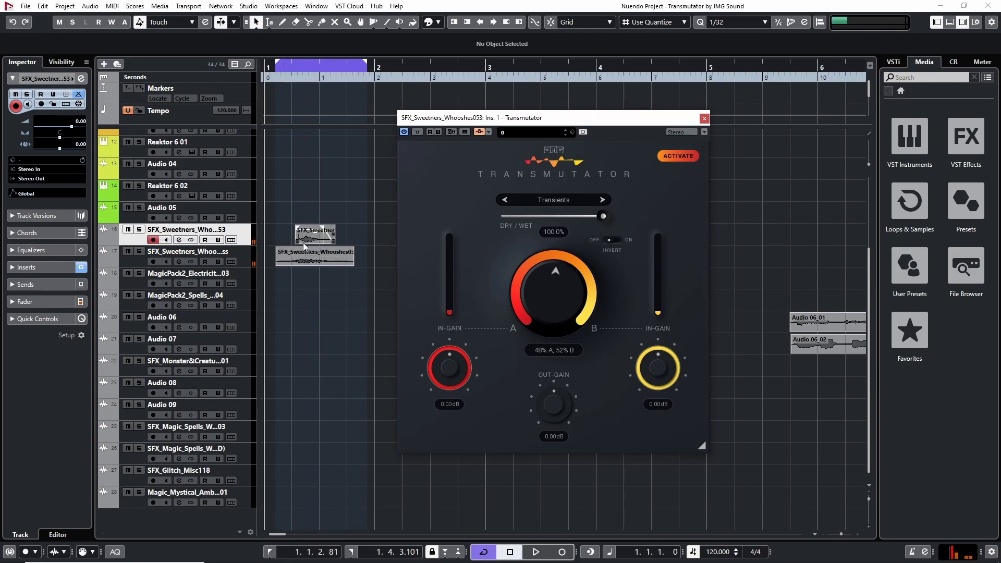
left_click_drag(549, 278, 549, 315)
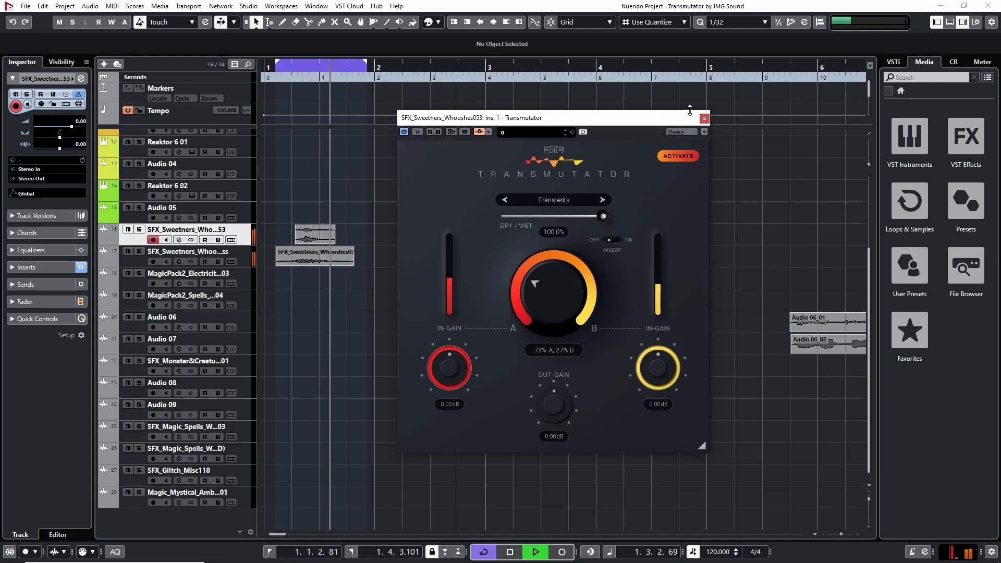
Step: Stop playback, set the whoosh track's Transmutator to Filter mode and close the plug-in window
key("space")
left_click(576, 201)
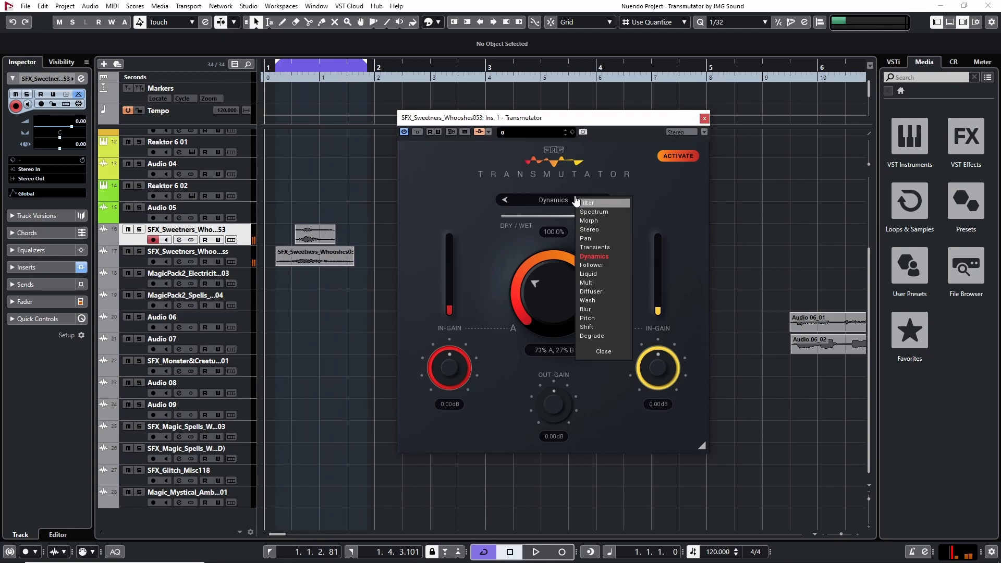
left_click(591, 203)
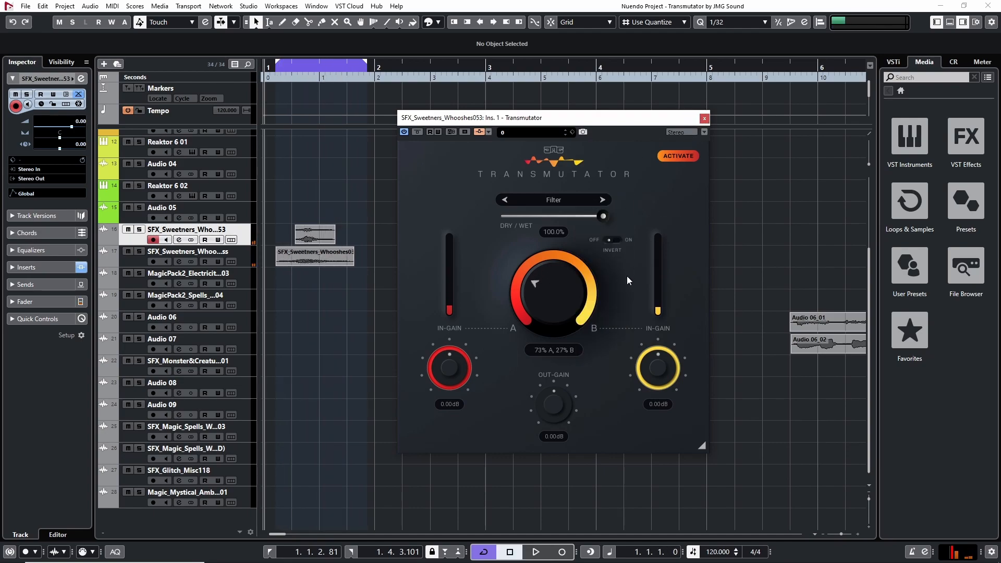
left_click(704, 119)
Step: Select the MagicPack2 Electricity track and open its Transmutator insert, placing the window clear of the clips
left_click_drag(521, 67, 611, 201)
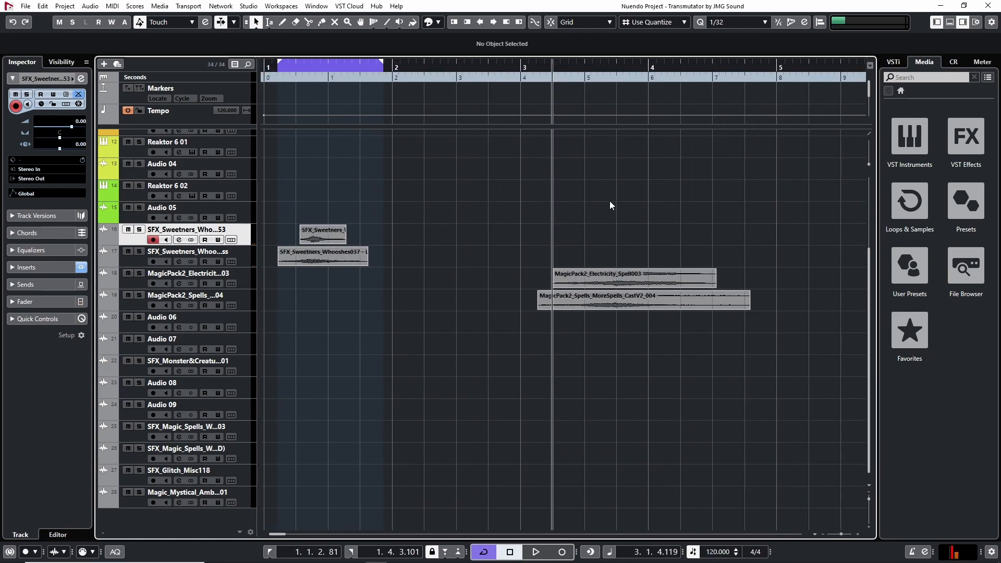
left_click(126, 285)
left_click(56, 266)
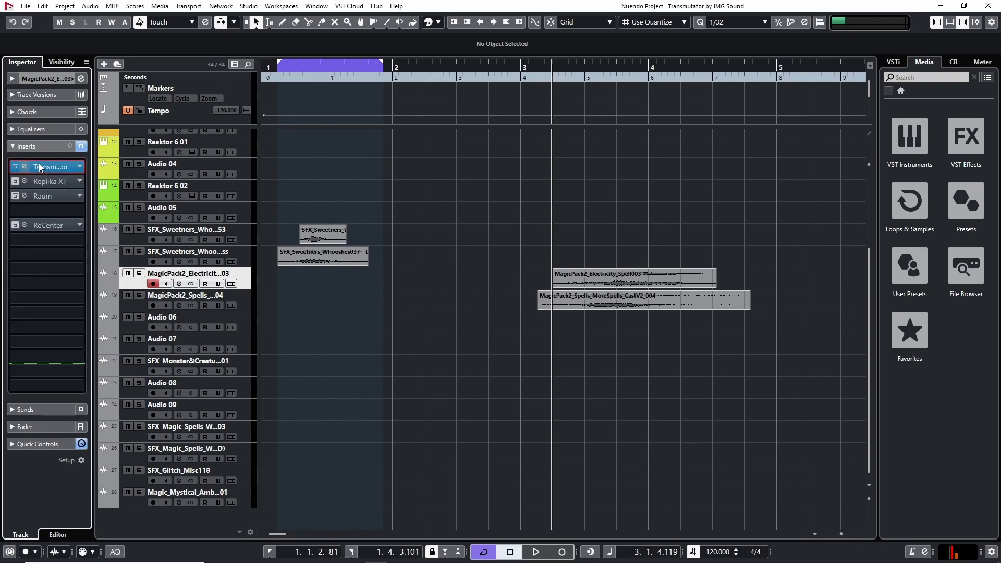
left_click(39, 164)
left_click_drag(608, 67, 421, 92)
Step: Select both MagicPack2 clips, set the cycle range around them and play the loop
left_click_drag(603, 201, 712, 396)
key("p")
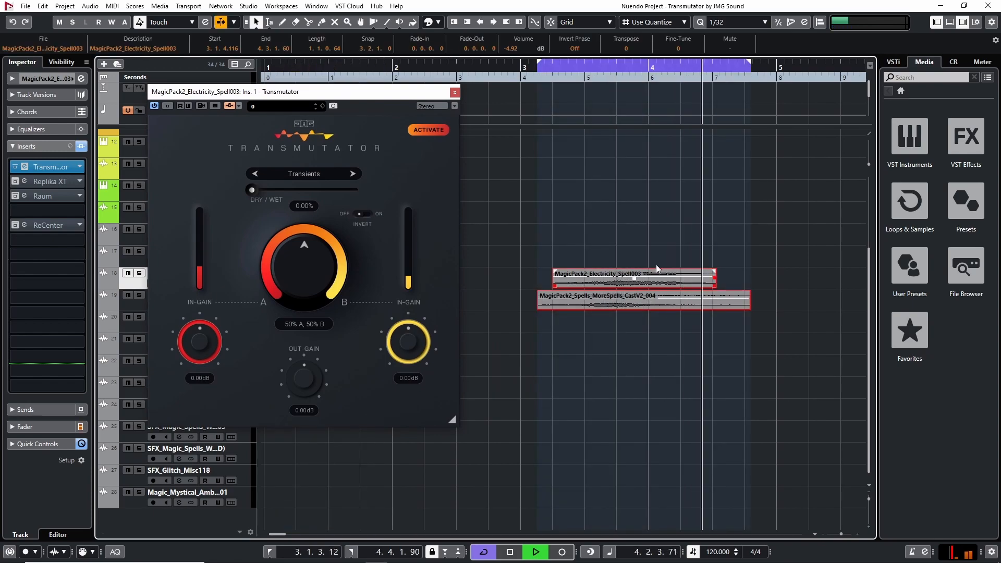
key("space")
Step: Audition Transients mode with the A/B mix at B, then with dry/wet at 100% and a 50% A, 50% B mix
left_click_drag(409, 92, 518, 51)
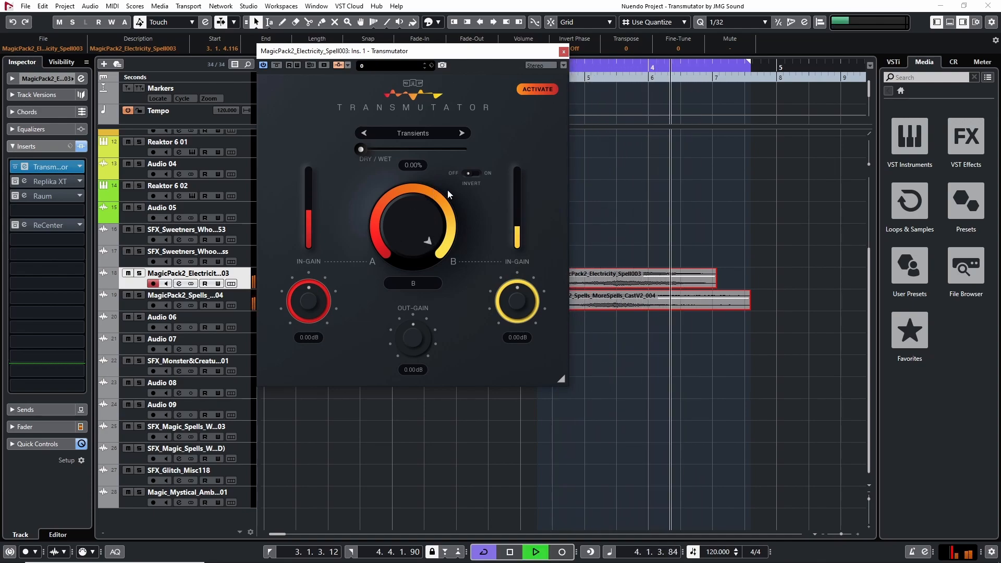
key("space")
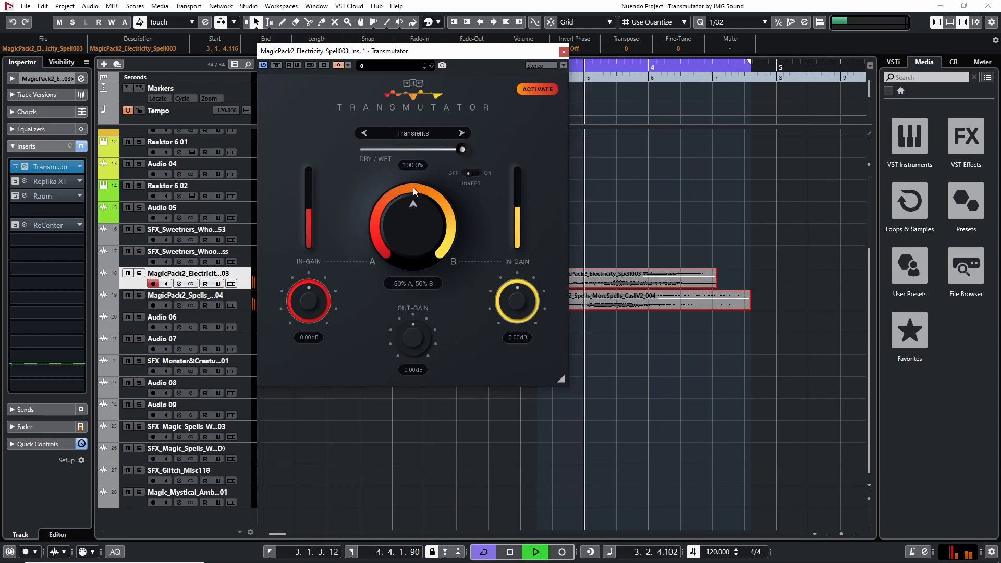
left_click_drag(455, 50, 599, 99)
key("space")
Step: Audition Morph mode on the looped spells with Invert off, moving the A/B mix between about 23% A, 77% B and 84% A, 16% B
left_click(579, 186)
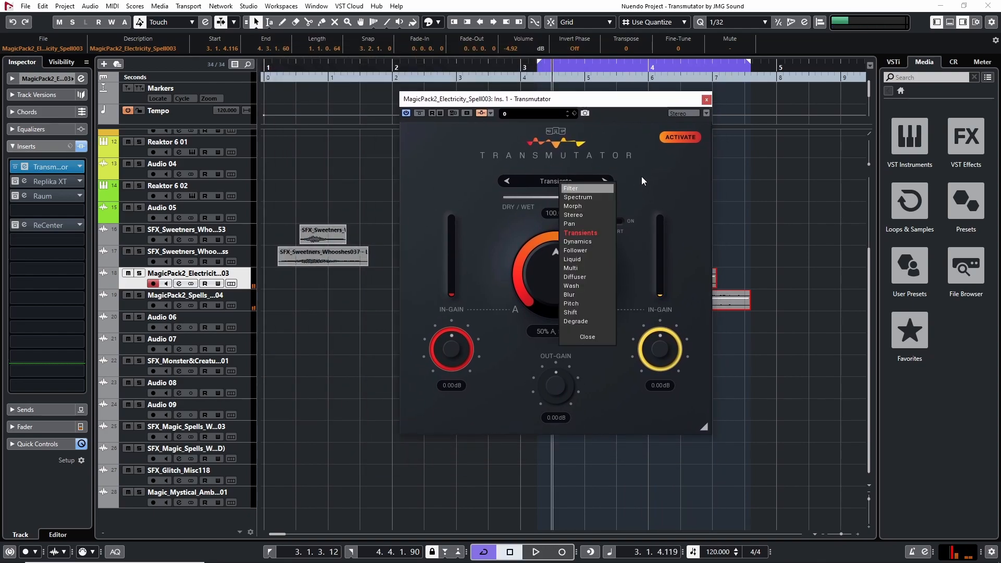
key("space")
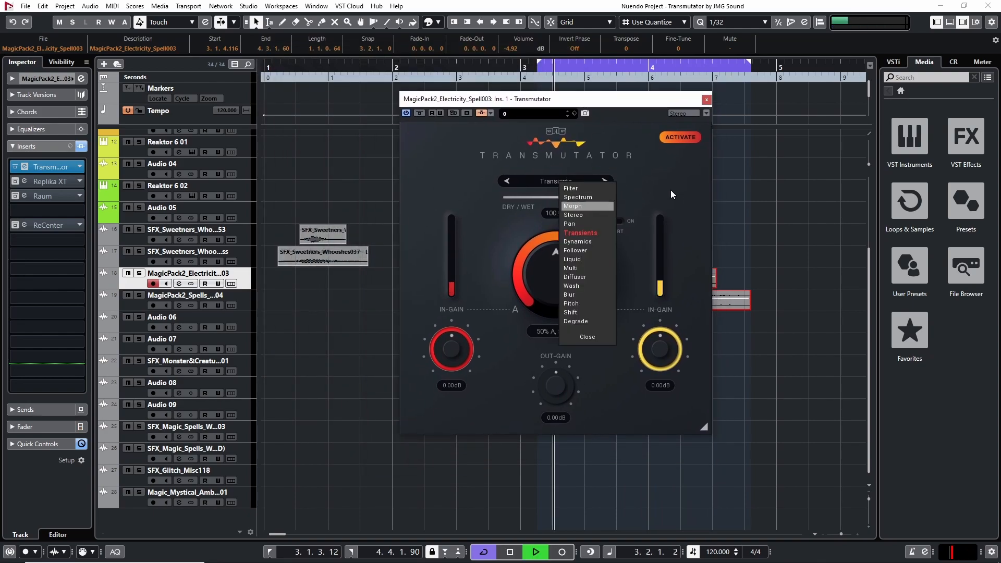
left_click(580, 206)
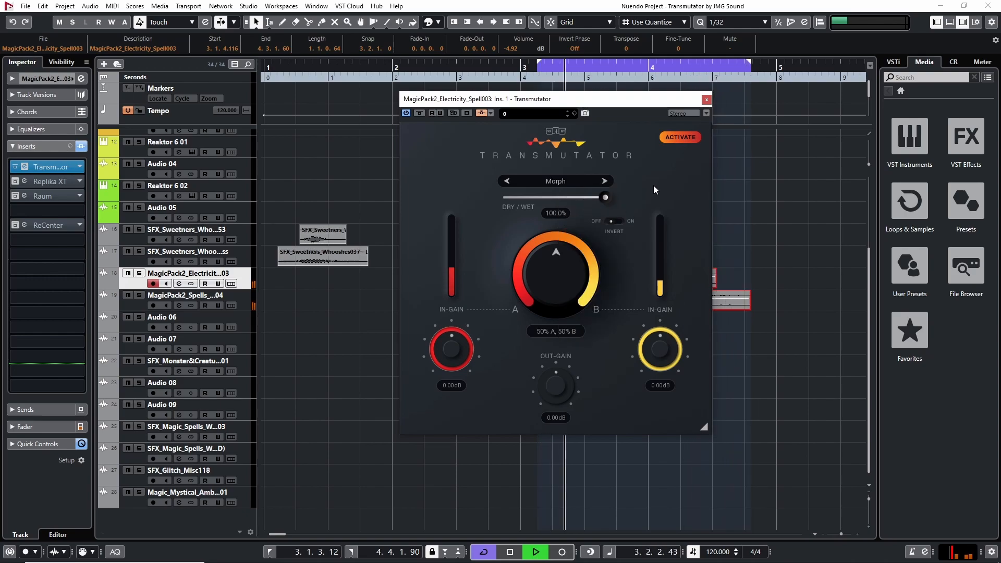
left_click_drag(574, 275, 574, 234)
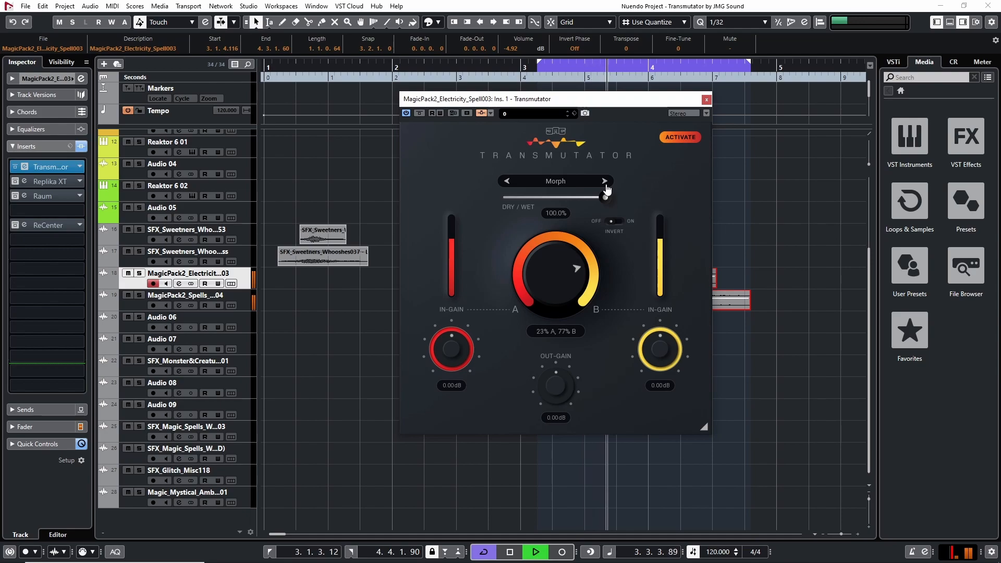
left_click(566, 184)
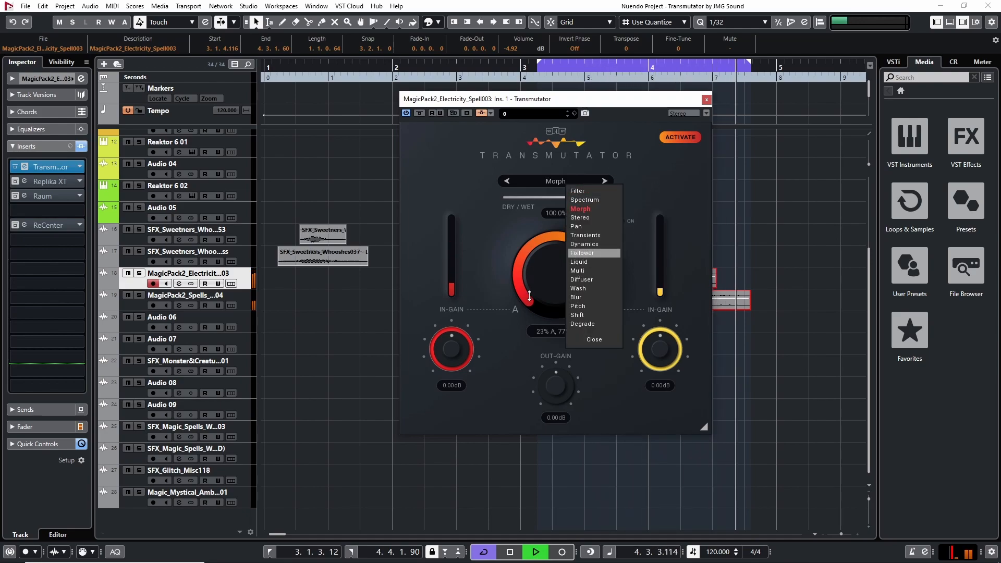
left_click(601, 342)
left_click_drag(556, 274, 556, 287)
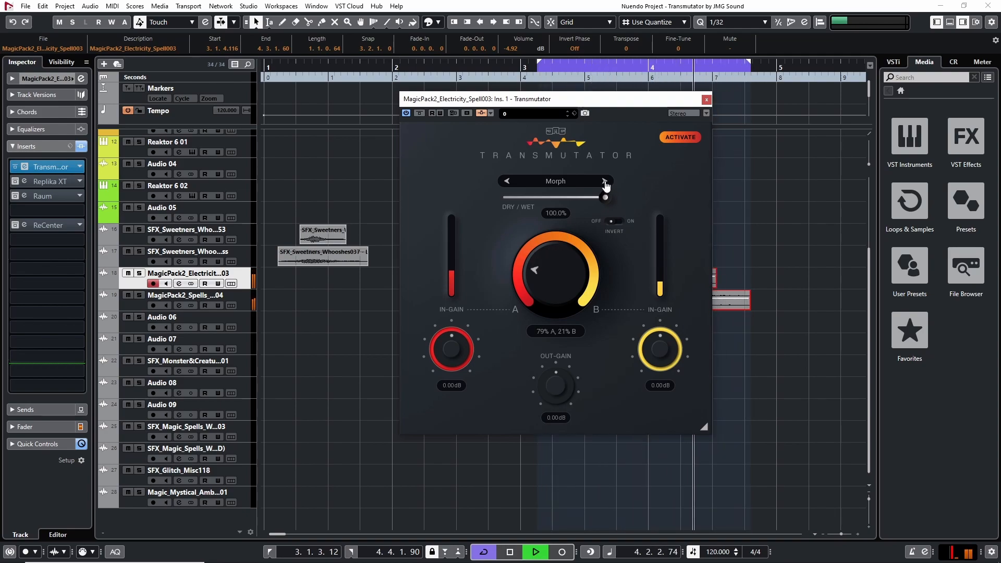
left_click_drag(565, 254, 564, 245)
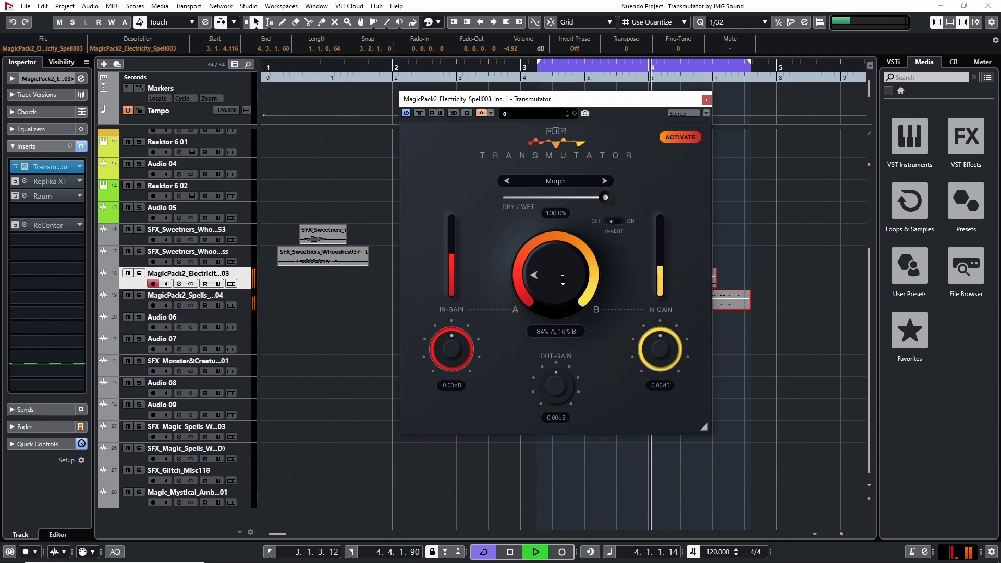
key("space")
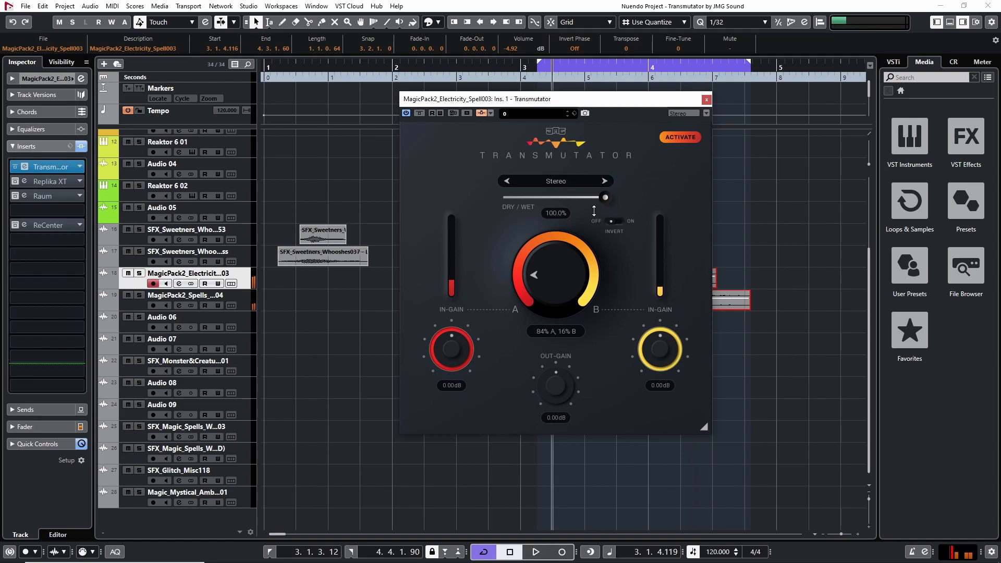
Step: Audition Wash and Blur modes on the looped spells while moving the A/B mix and toggling Invert
left_click(558, 180)
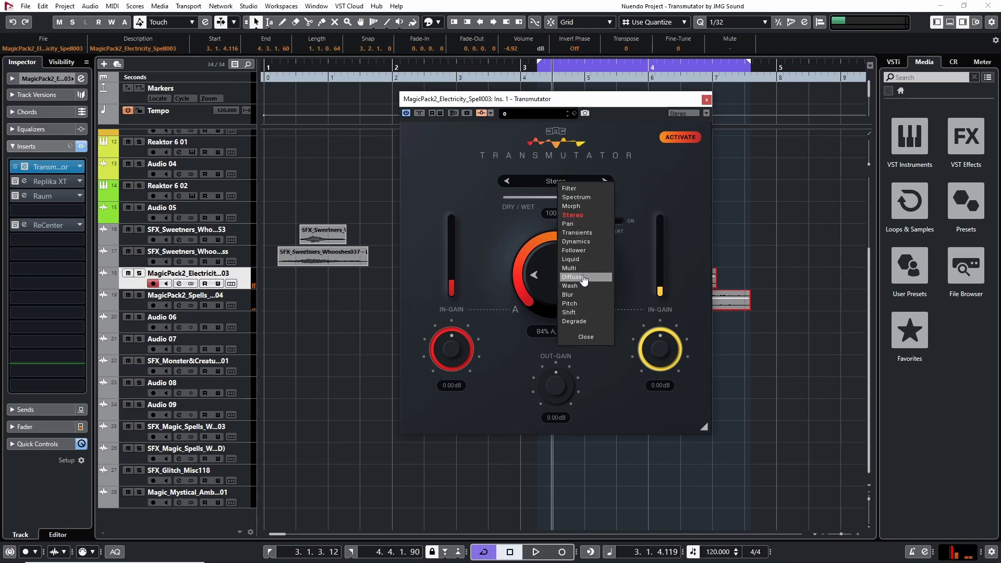
left_click(586, 288)
mouse_move(552, 269)
left_mouse_down()
mouse_move(553, 253)
mouse_move(552, 309)
mouse_move(556, 255)
mouse_move(556, 282)
mouse_move(569, 257)
mouse_move(611, 256)
mouse_move(559, 252)
left_mouse_up()
key("space")
key("space")
left_click(612, 222)
key("space")
key("space")
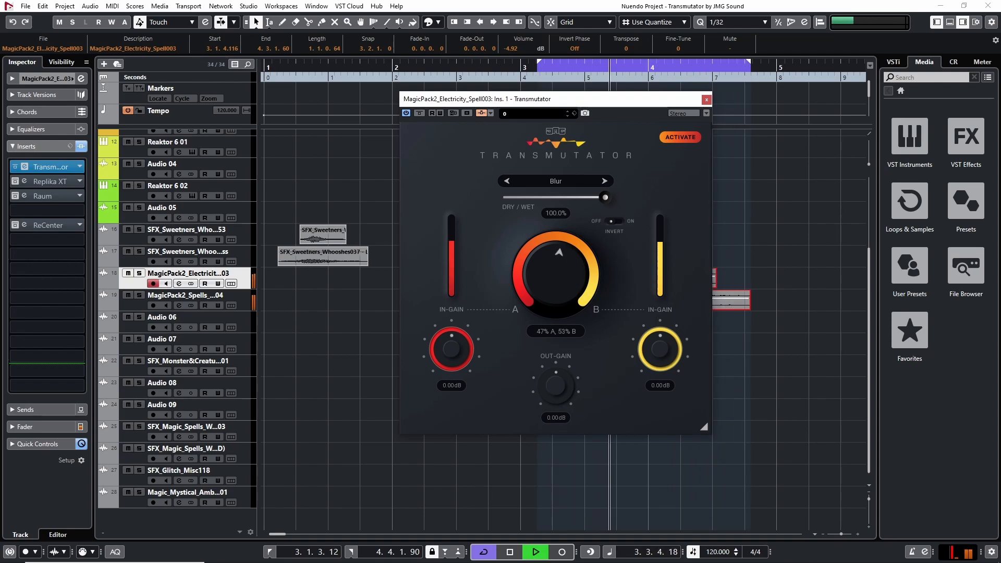
key("space")
Step: Audition Filter mode with Invert off, moving the A/B mix to about 79% A, 21% B, and uncover the clips
left_click(562, 183)
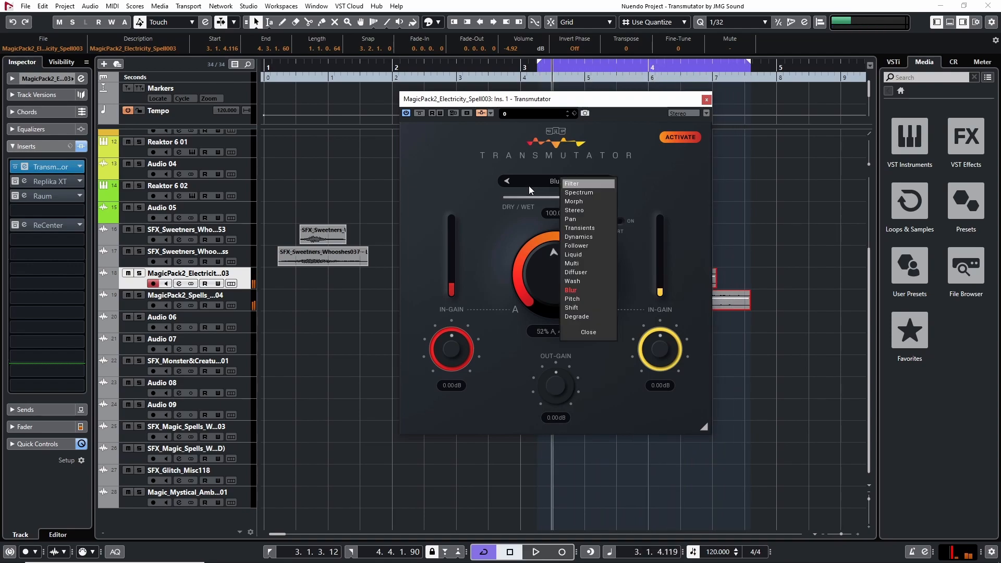
left_click(573, 184)
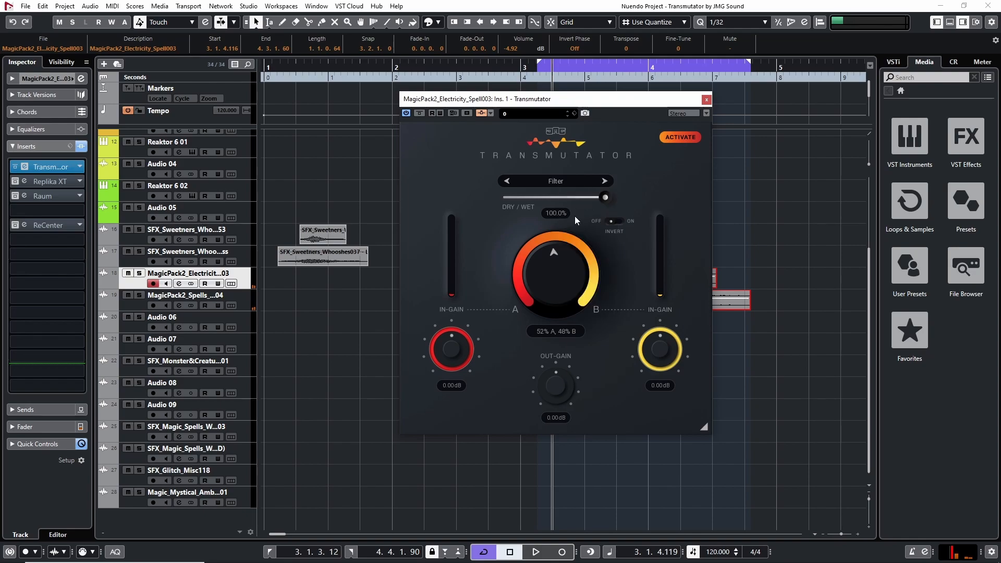
key("space")
left_click_drag(535, 263, 577, 277)
key("space")
left_click_drag(611, 104, 469, 75)
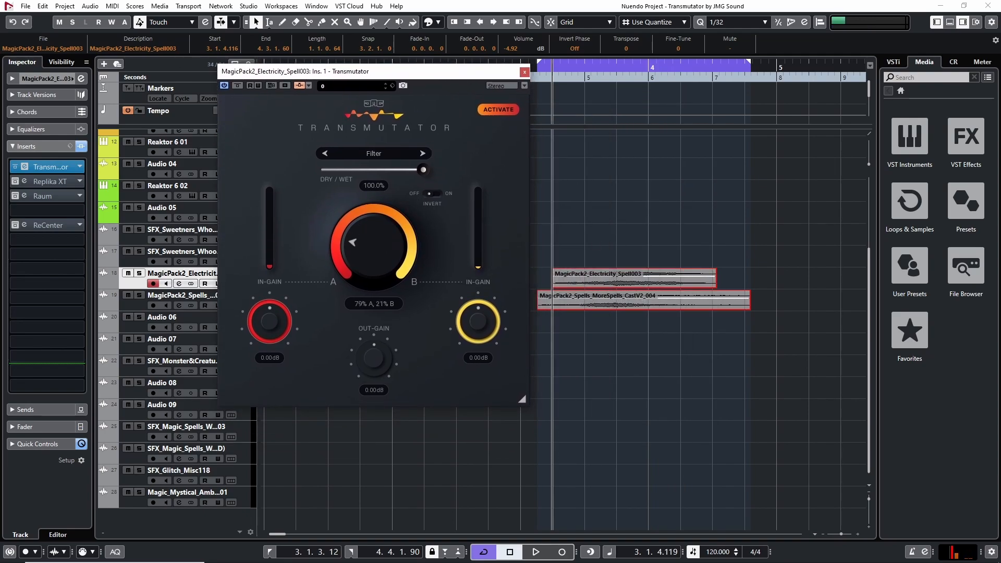
Step: Sweep the A/B mix fully to B in Filter mode with Invert off over repeated playback
key("space")
left_click_drag(374, 247, 374, 125)
key("space")
left_click_drag(374, 246, 374, 125)
key("space")
key("space")
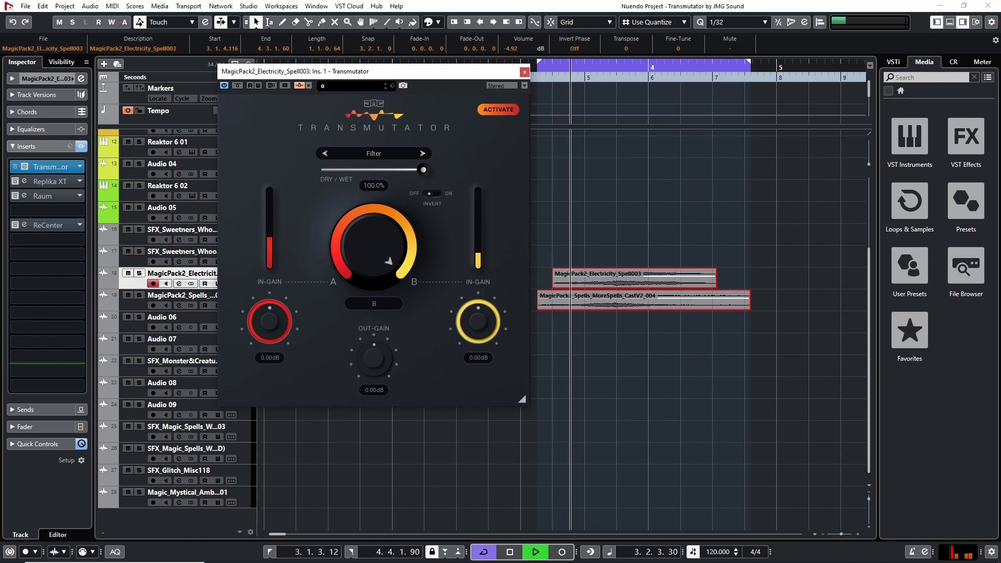
Step: Turn Invert on in Filter mode and replay the loop, bringing the A/B mix to about 48% A, 52% B
key("space")
key("space")
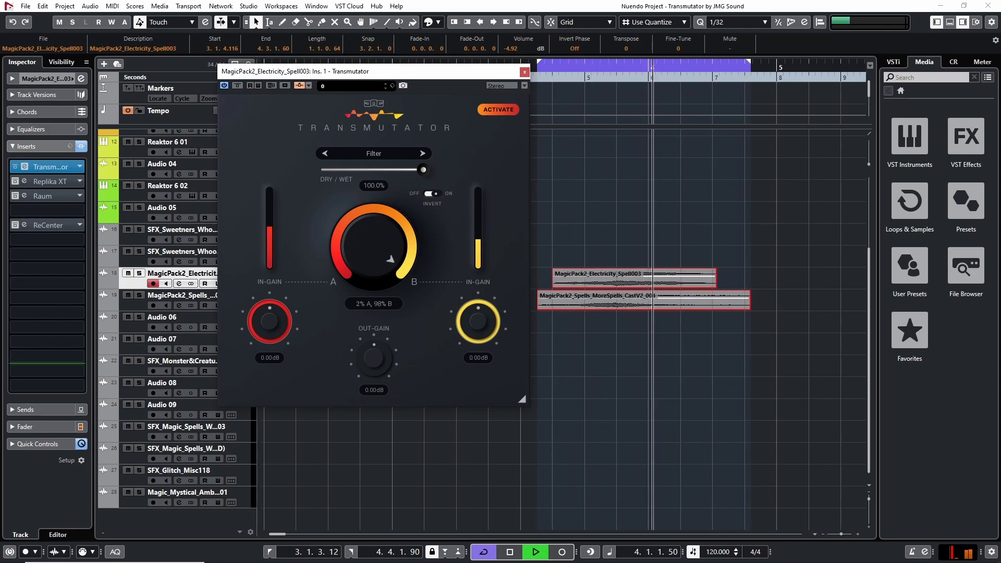
key("space")
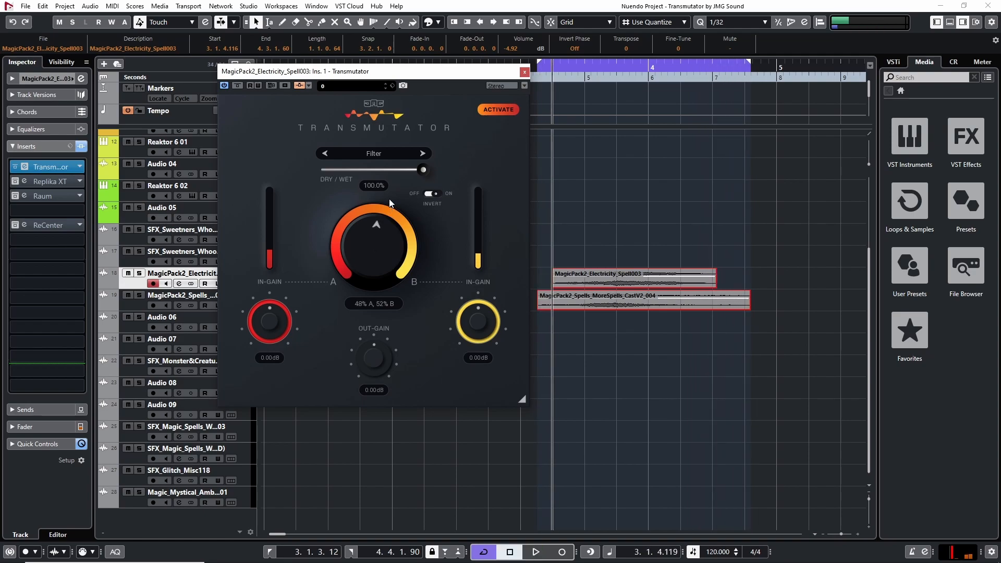
Step: Audition Spectrum mode with Invert on, moving the A/B mix between about 4% A, 96% B and 91% A, 9% B, and reposition the plug-in window
key("space")
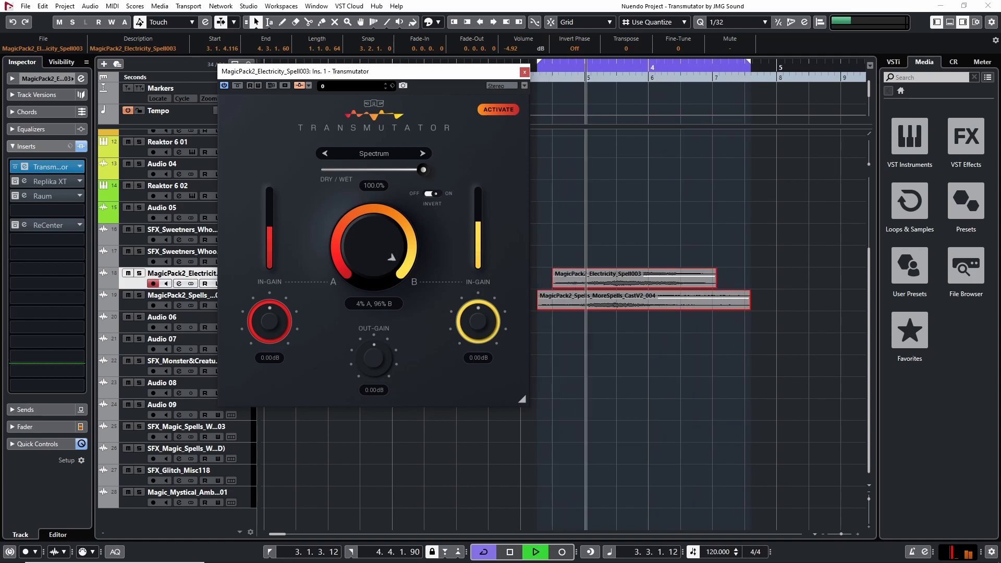
key("space")
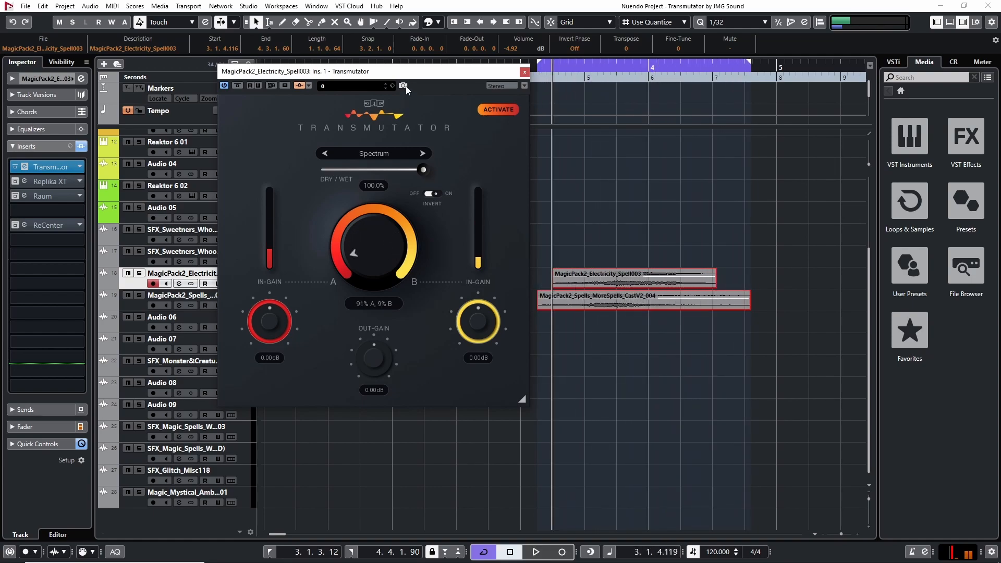
left_click_drag(406, 76, 406, 101)
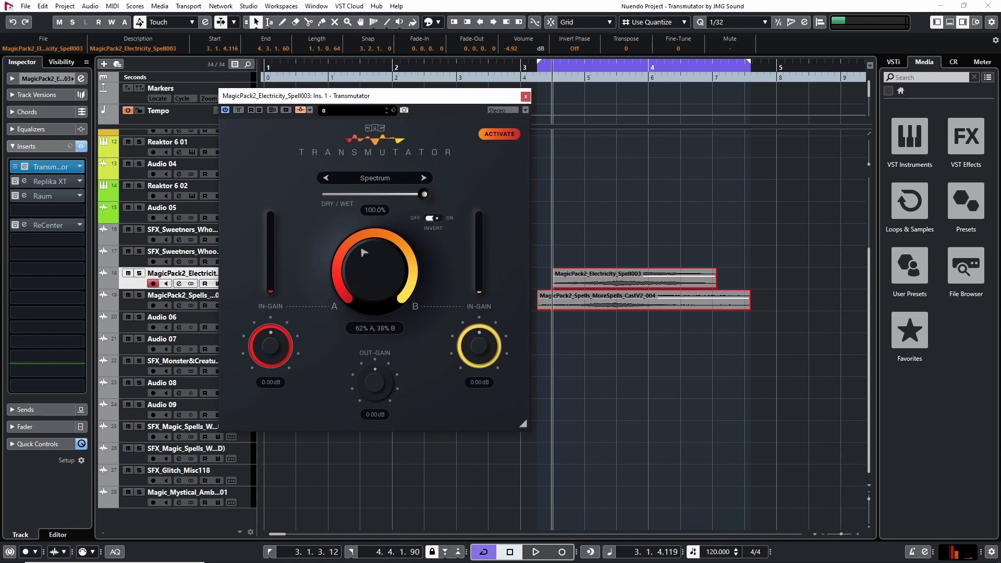
left_click_drag(408, 99, 438, 76)
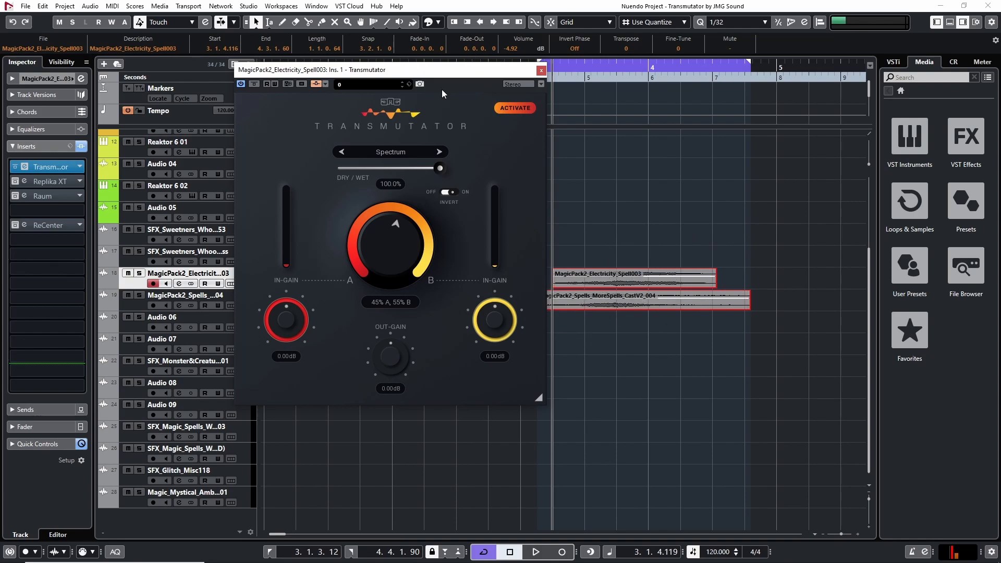
left_click_drag(386, 69, 289, 81)
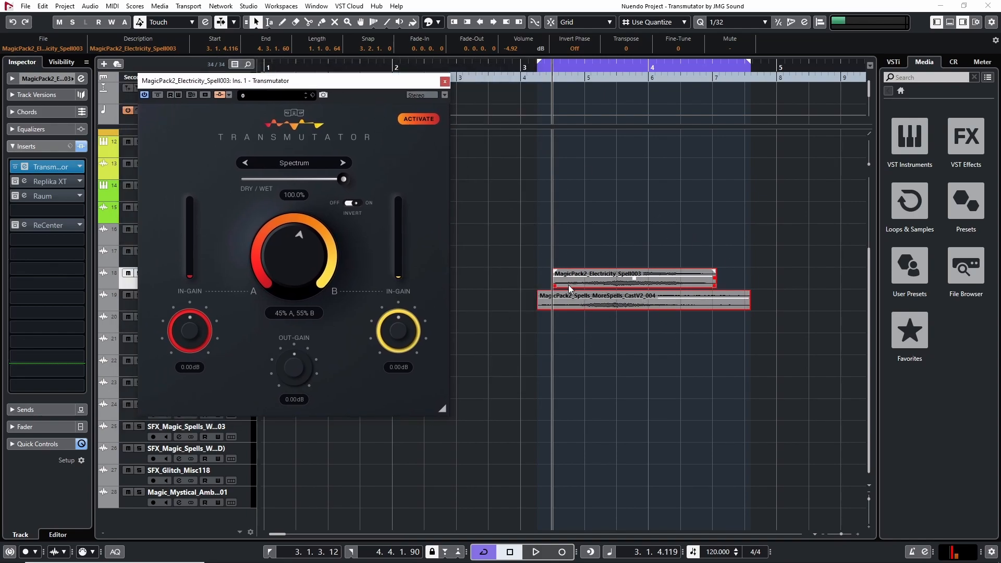
left_click_drag(373, 83, 524, 75)
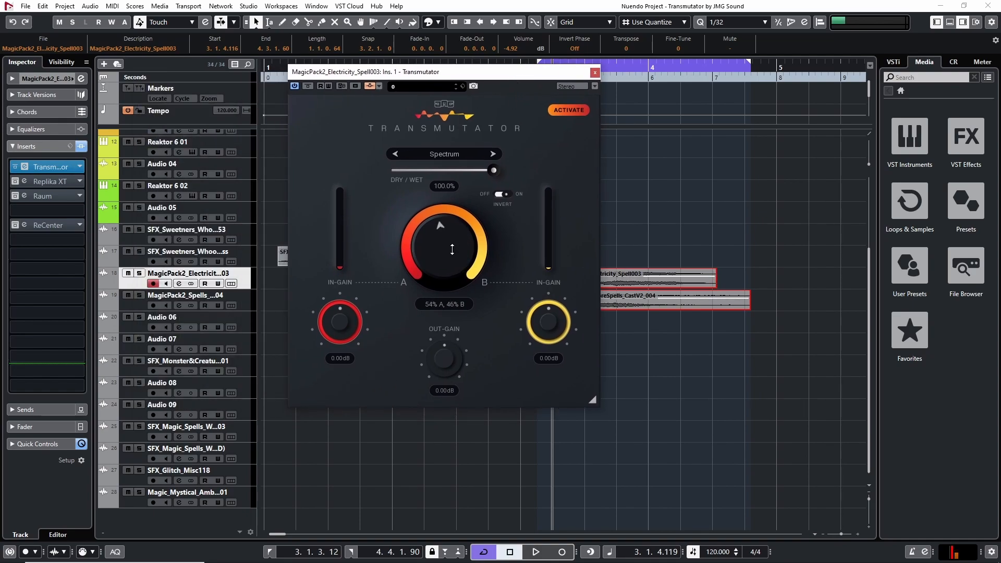
Step: Shift the A/B mix to about 15% A, 85% B with Invert on and advance the mode to Stereo
mouse_move(444, 247)
left_mouse_down()
mouse_move(444, 209)
mouse_move(444, 274)
mouse_move(444, 245)
mouse_move(454, 240)
left_mouse_up()
key("space")
left_click(492, 156)
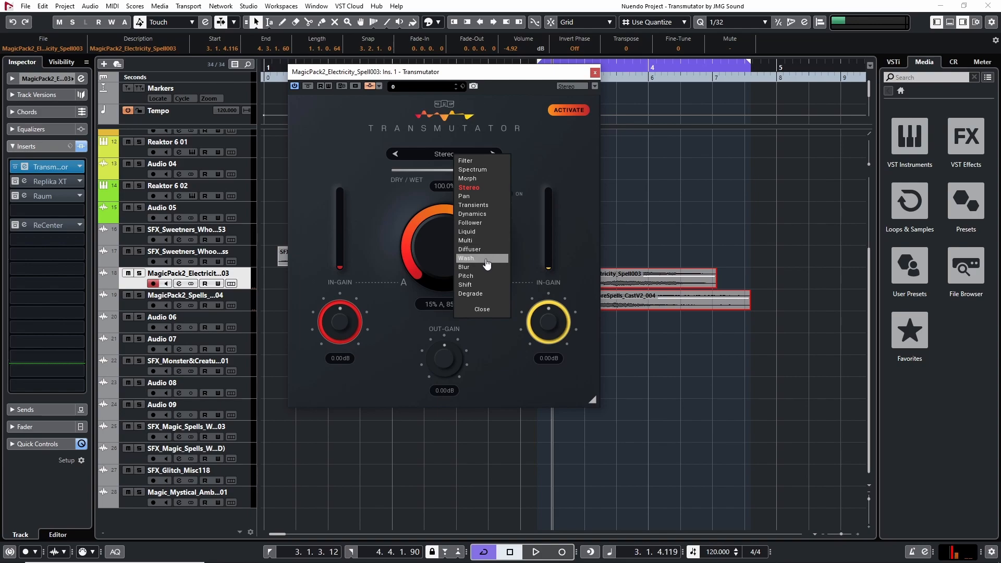
Step: Audition Pitch mode with Invert on and off while varying the A/B mix during playback
left_click(483, 277)
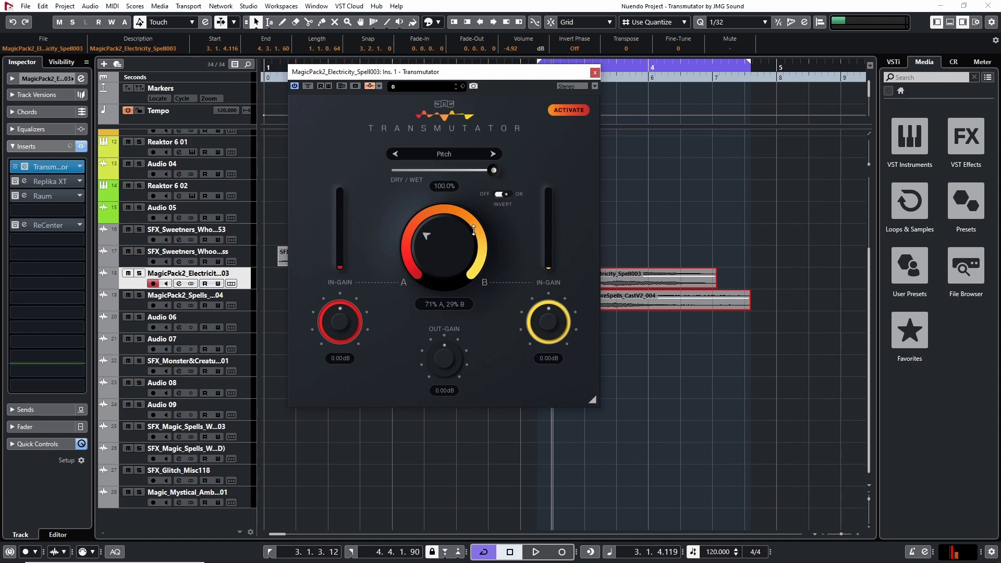
left_click(501, 195)
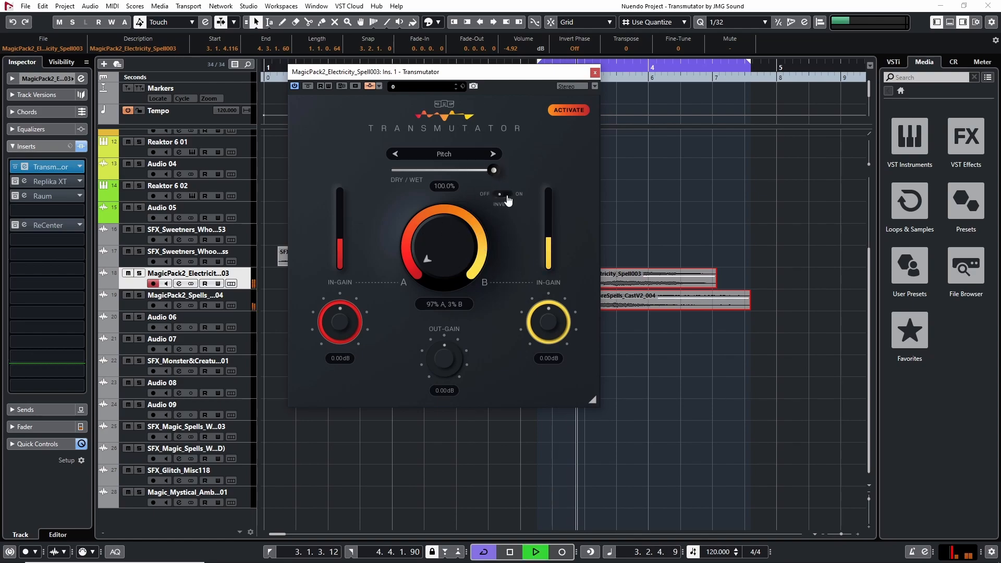
left_click_drag(445, 248, 449, 216)
key("space")
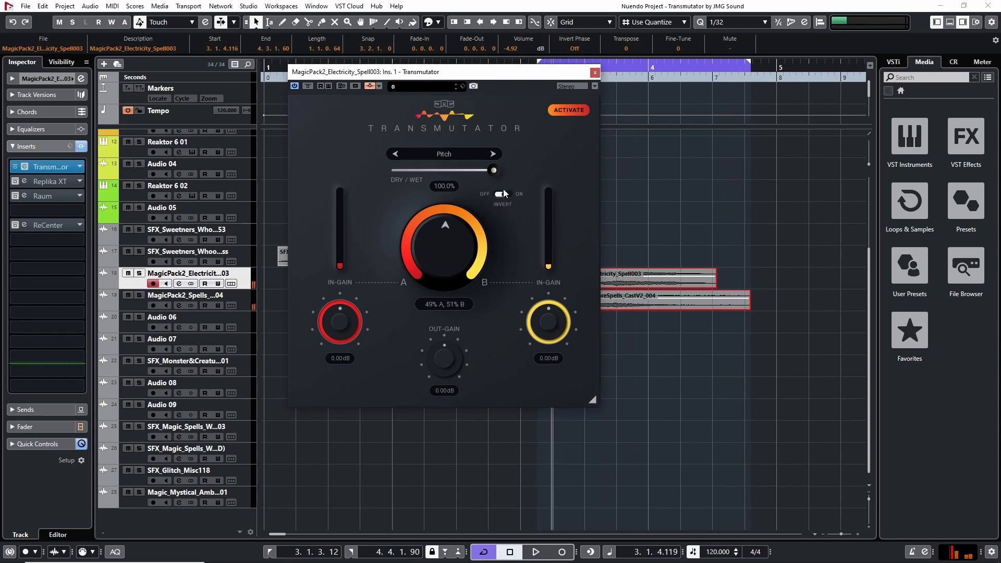
Step: Turn Invert off, move the A/B mix to about 44% A, 56% B during playback and advance the mode to Shift
left_click(515, 198)
mouse_move(453, 252)
left_mouse_down()
mouse_move(453, 241)
mouse_move(459, 268)
mouse_move(459, 220)
mouse_move(459, 233)
left_mouse_up()
key("space")
Step: Switch Transmutator from Shift to Transients mode with Invert off
left_click(447, 155)
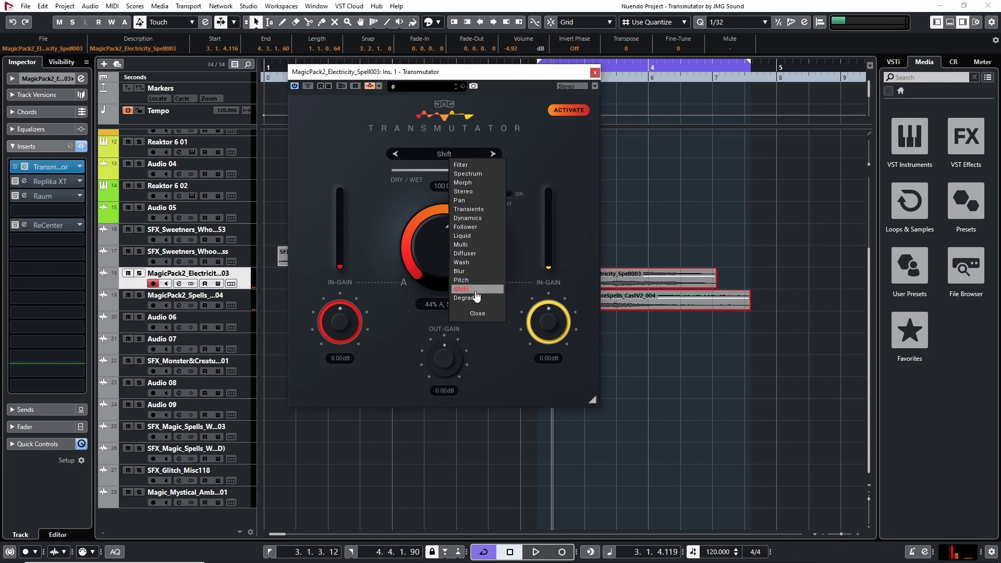
left_click(472, 210)
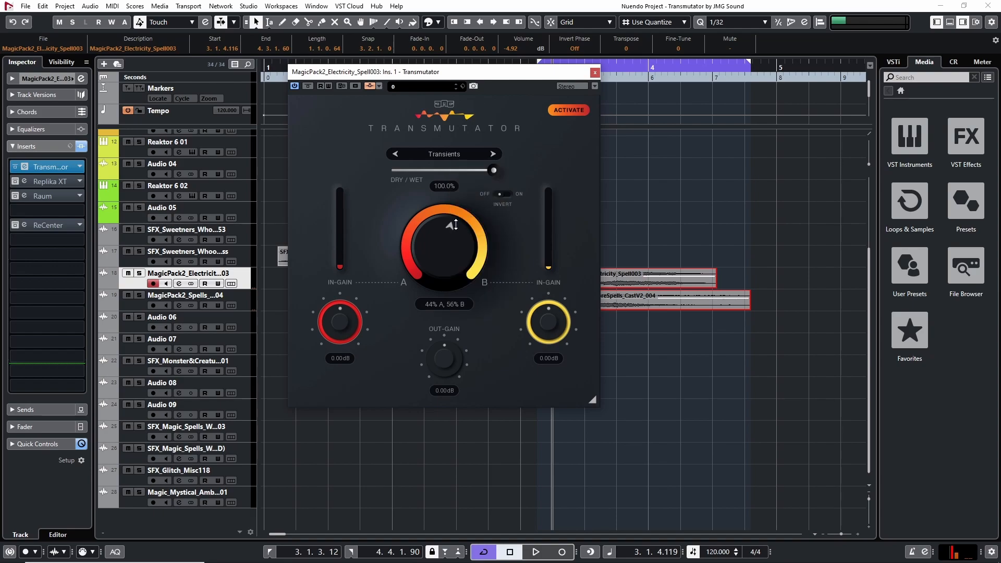
Step: Audition Transients mode at 50% A, 50% B with Invert off, comparing dry/wet at 0% and 100%
key("space")
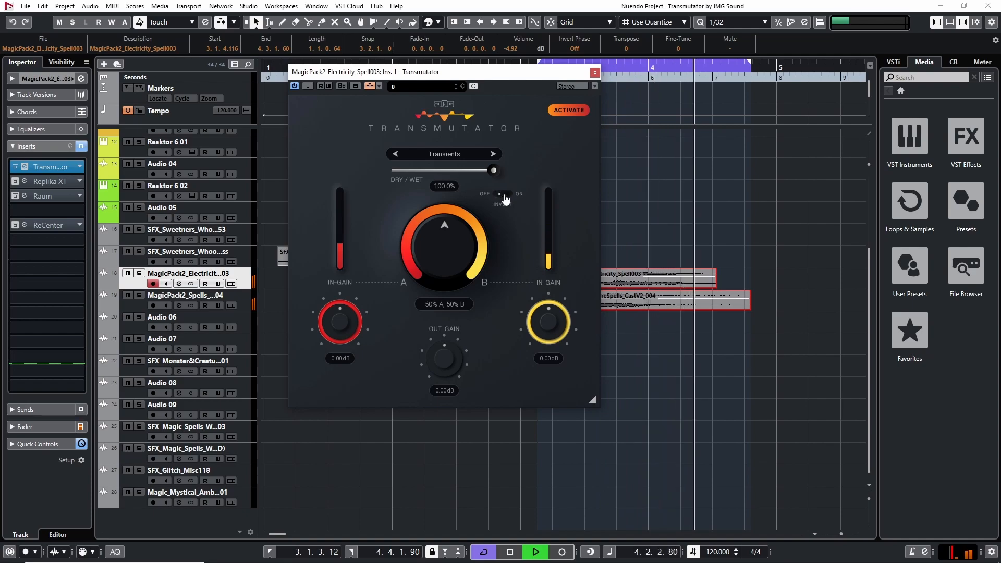
left_click_drag(493, 172, 399, 174)
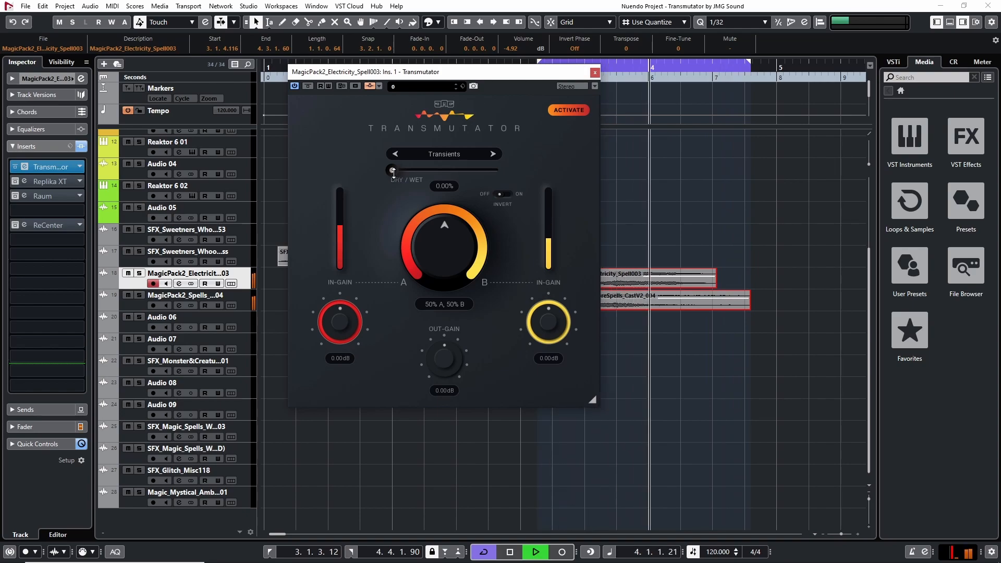
left_click_drag(393, 173, 493, 170)
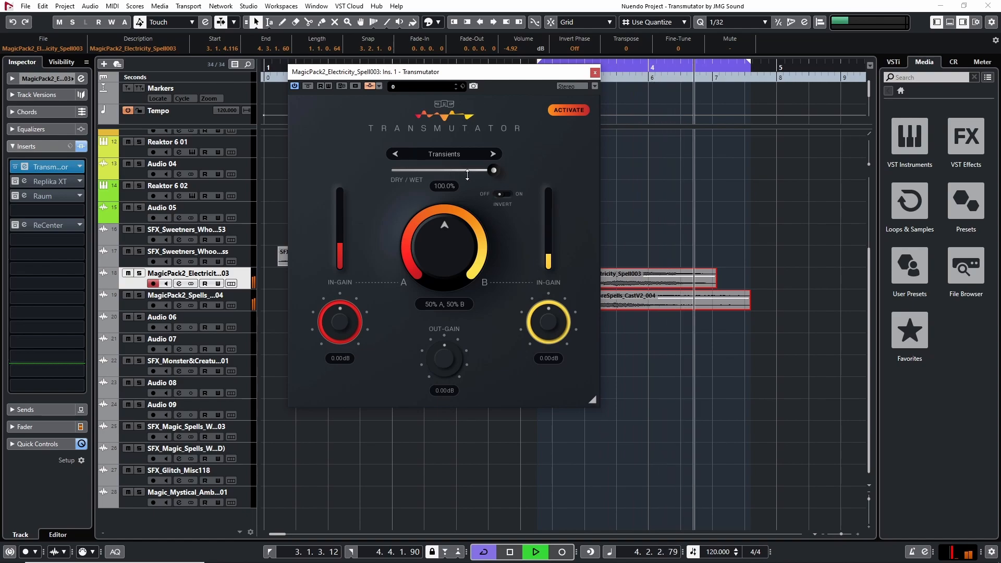
key("space")
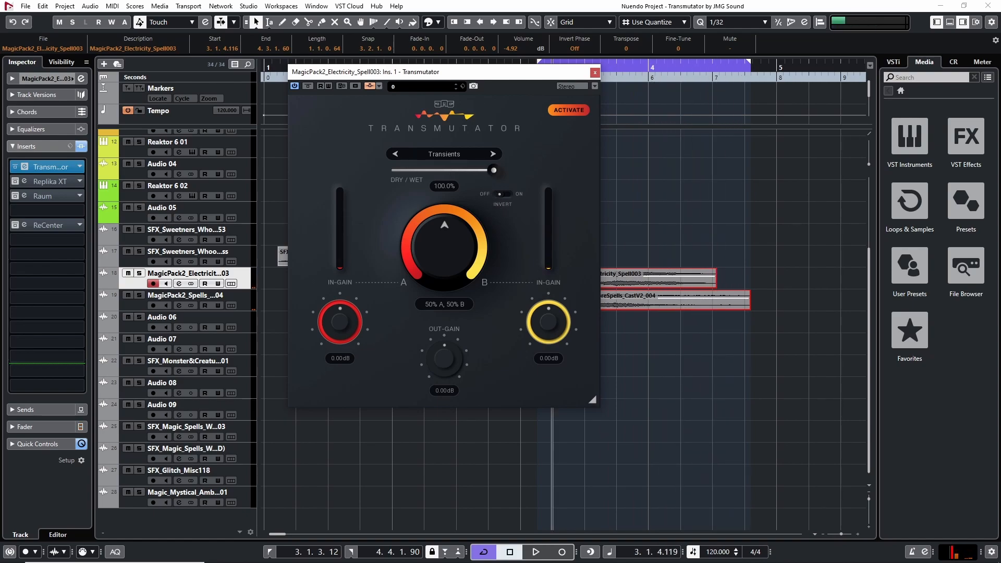
key("space")
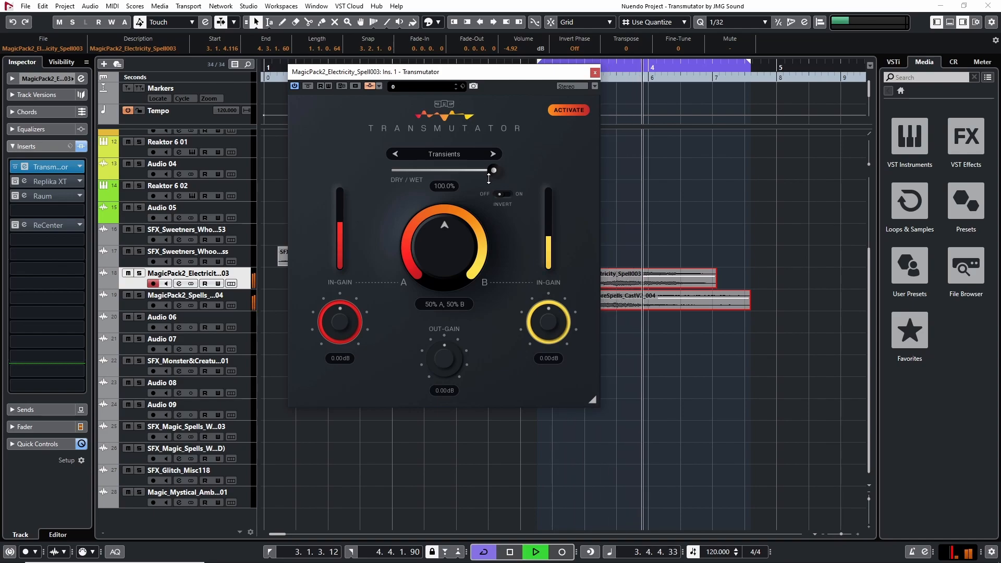
mouse_move(494, 170)
left_mouse_down()
mouse_move(432, 179)
mouse_move(493, 170)
left_mouse_up()
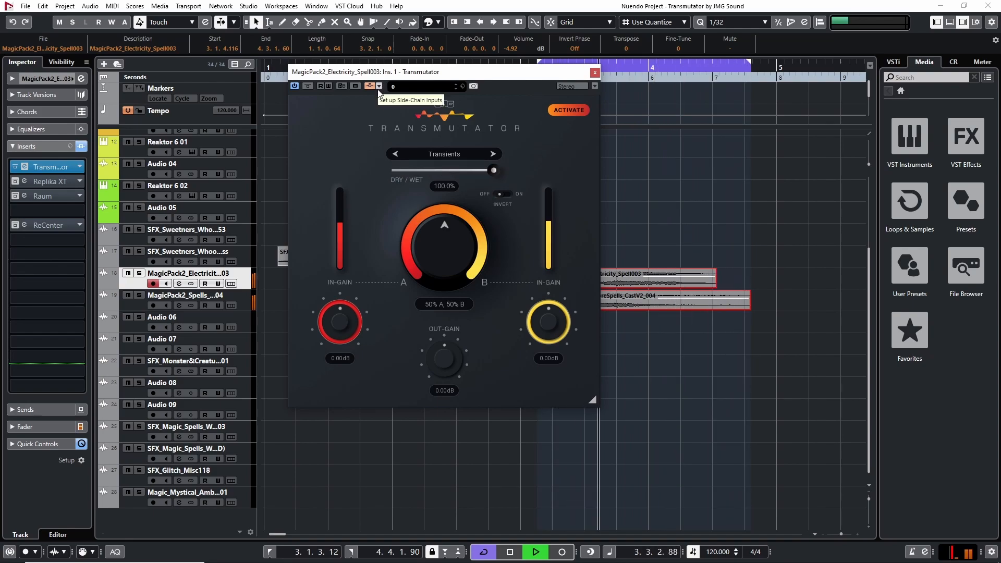
key("space")
Step: Move the Transmutator window clear of the spell clips, replay the loop and close the plug-in
left_click_drag(555, 77, 443, 81)
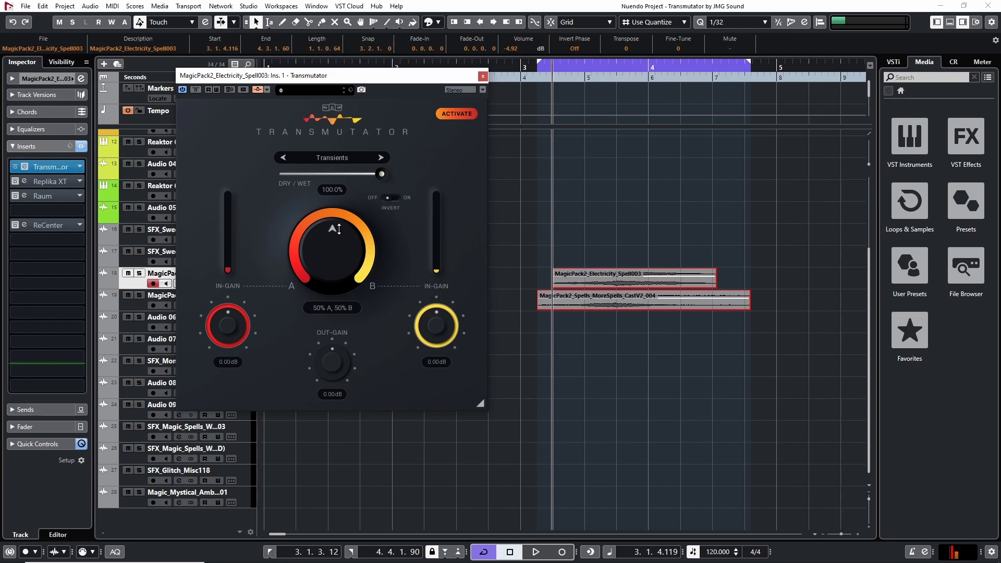
key("space")
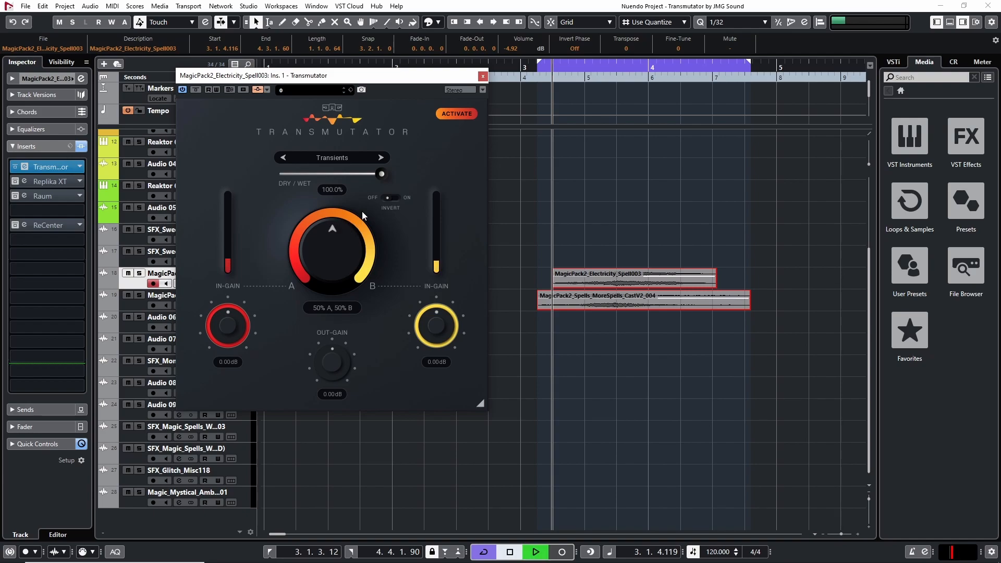
key("space")
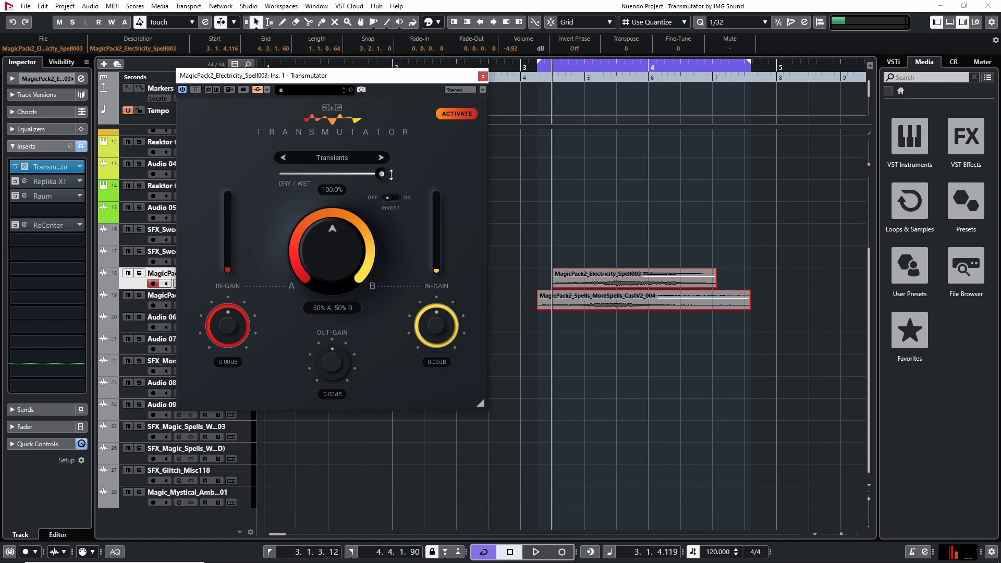
left_click_drag(439, 74, 446, 112)
left_click(488, 112)
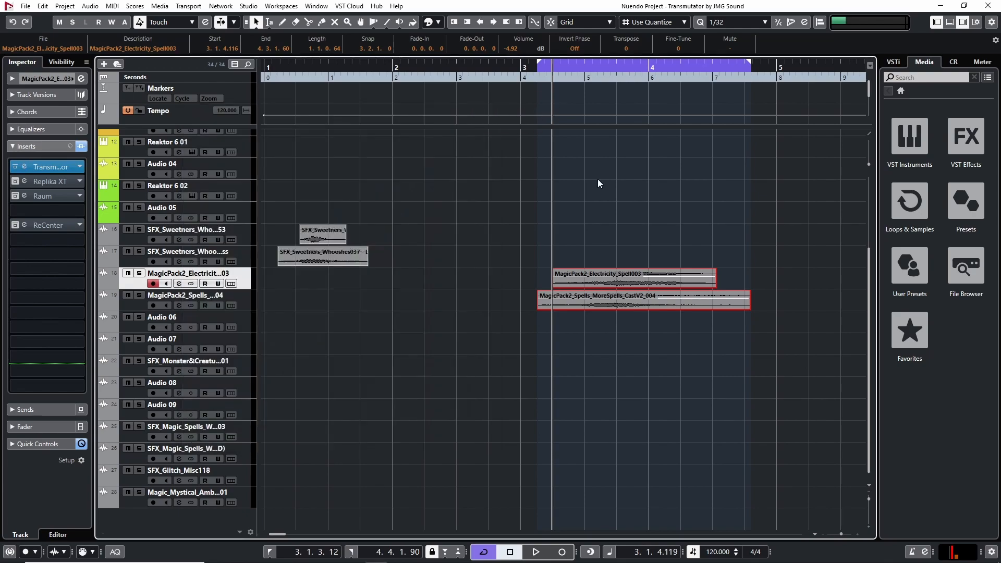
Step: Examine the clip pairs along the timeline from the magic spells to the monster sounds
scroll(550, 168, "down", 5)
left_click(585, 268)
scroll(672, 241, "up", 2)
scroll(520, 178, "up", 4)
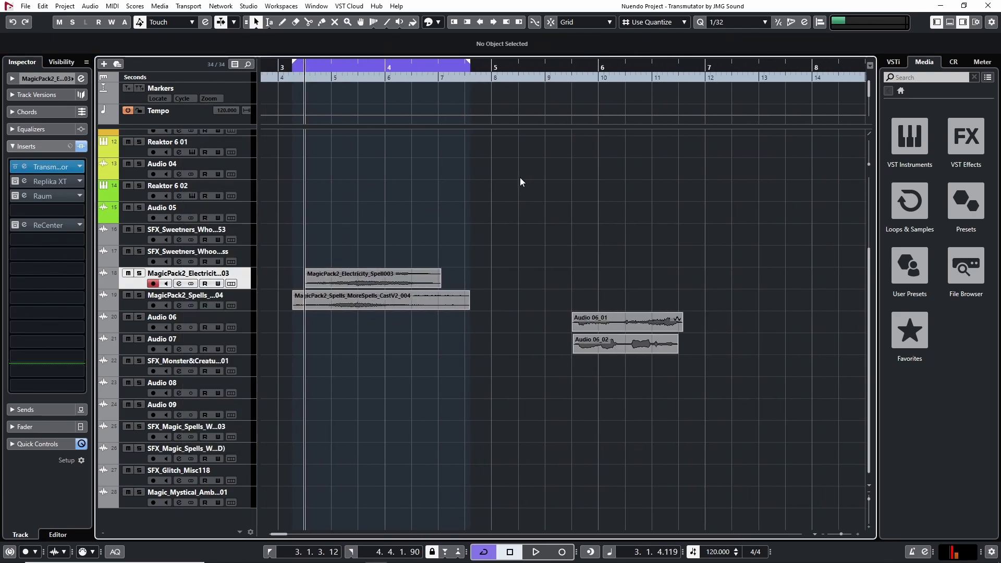
scroll(687, 226, "down", 4)
scroll(410, 198, "up", 1)
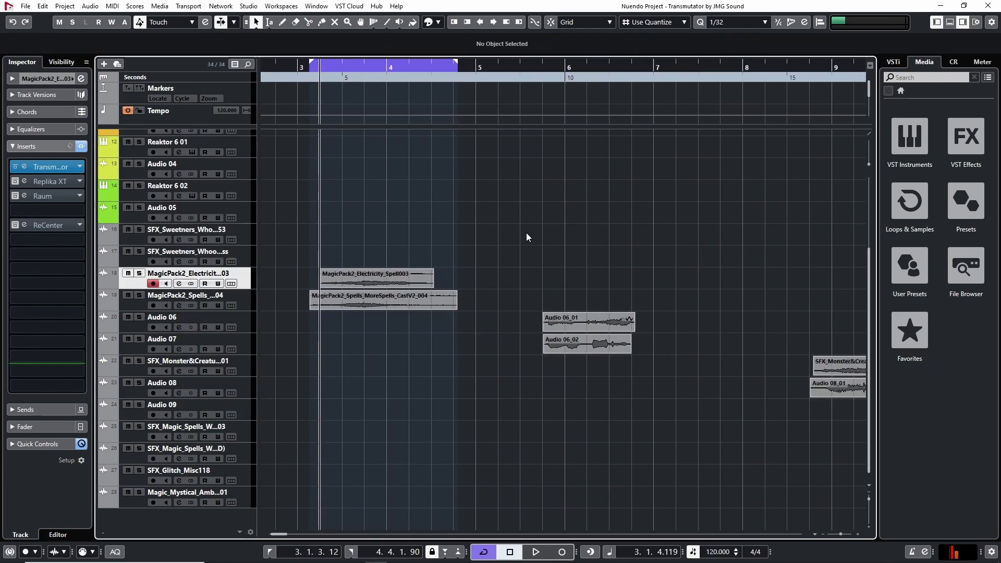
scroll(529, 222, "up", 3)
scroll(384, 252, "down", 4)
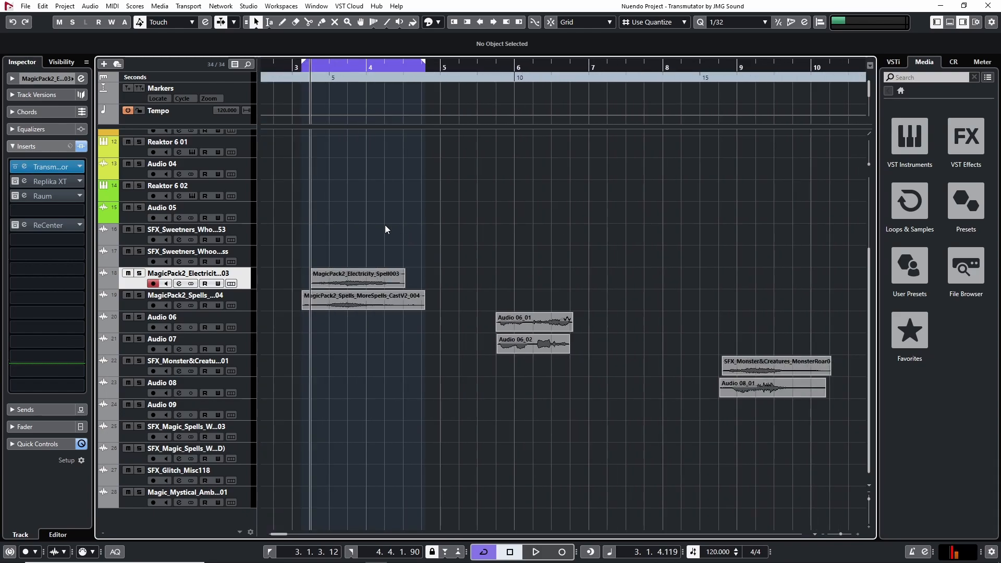
left_click_drag(307, 202, 380, 355)
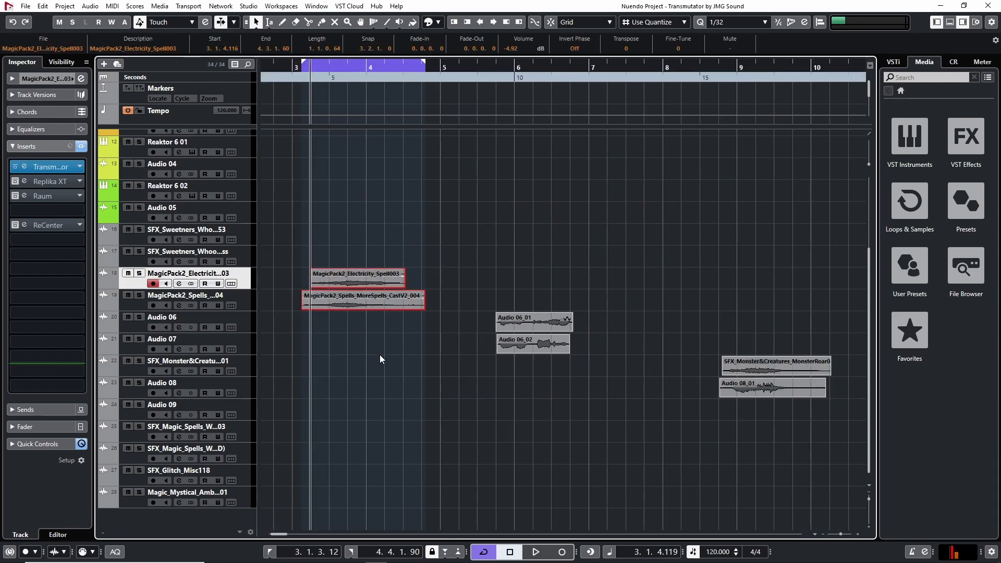
left_click(469, 228)
Step: Select the Audio 06_01 and Audio 06_02 clips and set the cycle range to span them
scroll(474, 219, "up", 3)
scroll(446, 219, "right", 3)
scroll(546, 248, "up", 2)
left_click_drag(470, 222, 558, 420)
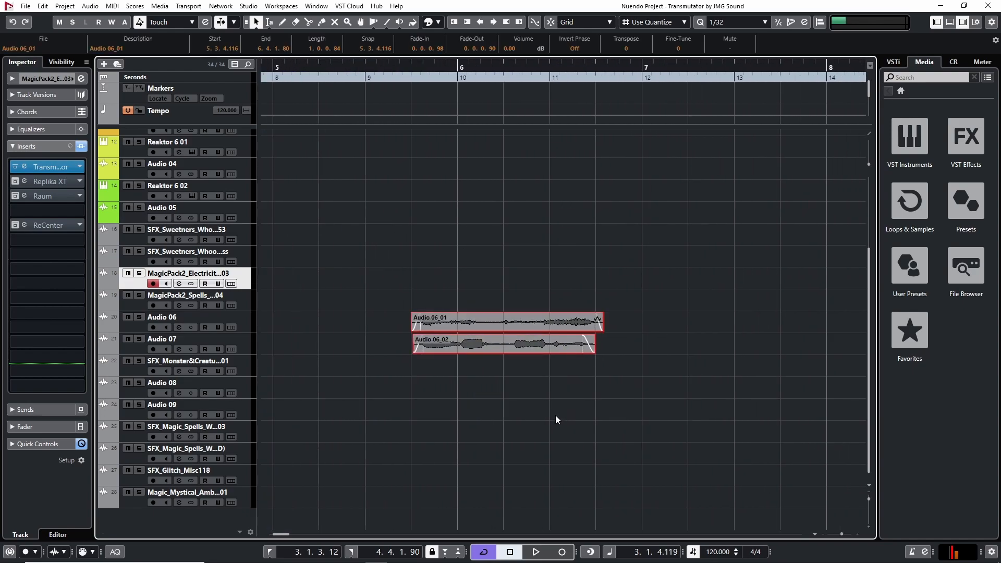
key("p")
Step: Open Transmutator on the Audio 06 track and turn its A/B mix fully to A
left_click(170, 317)
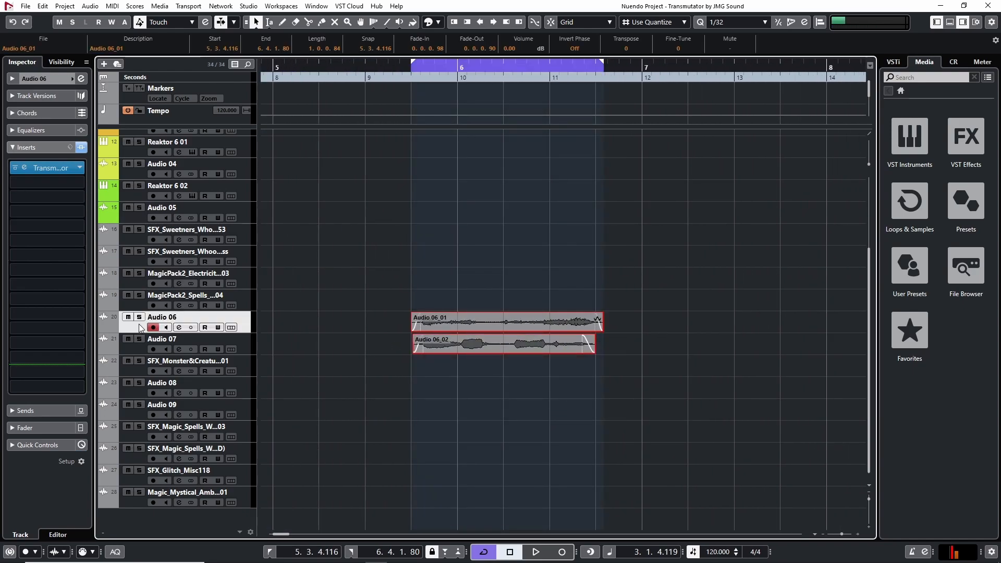
left_click(40, 168)
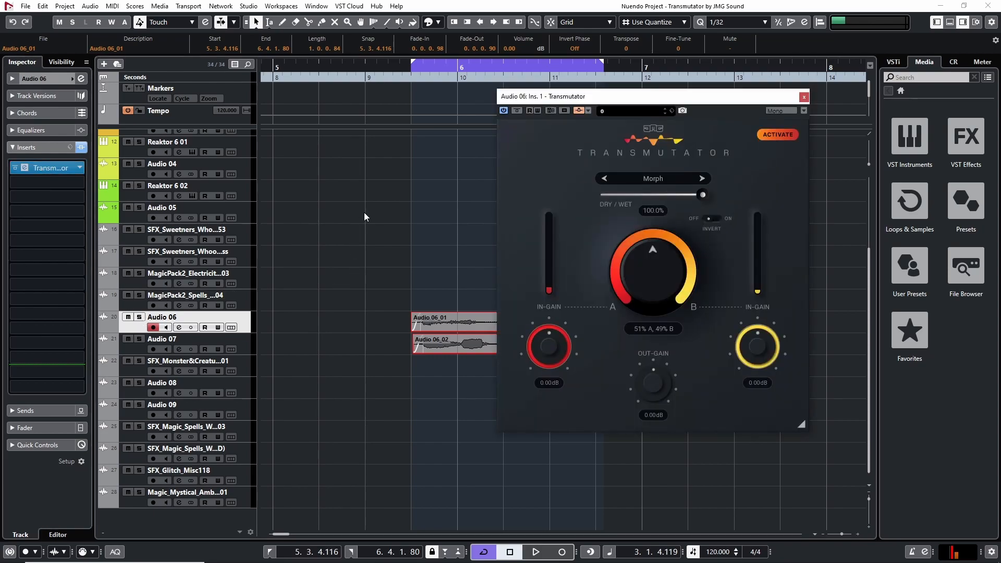
left_click_drag(593, 100, 726, 87)
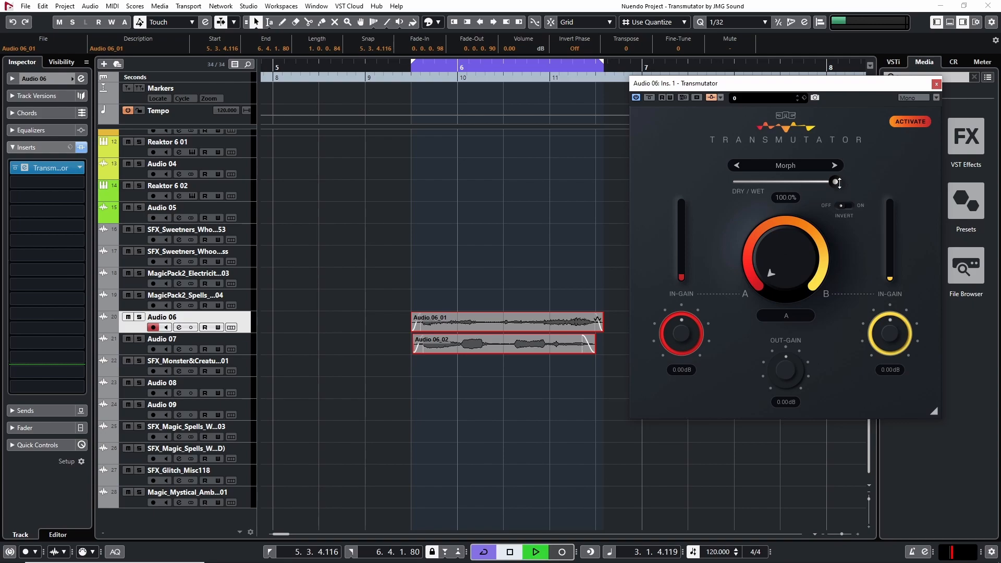
Step: Play the looped Audio 06 clips in Morph mode at full A and select the Audio 06_01 clip
key("space")
scroll(450, 200, "right", 4)
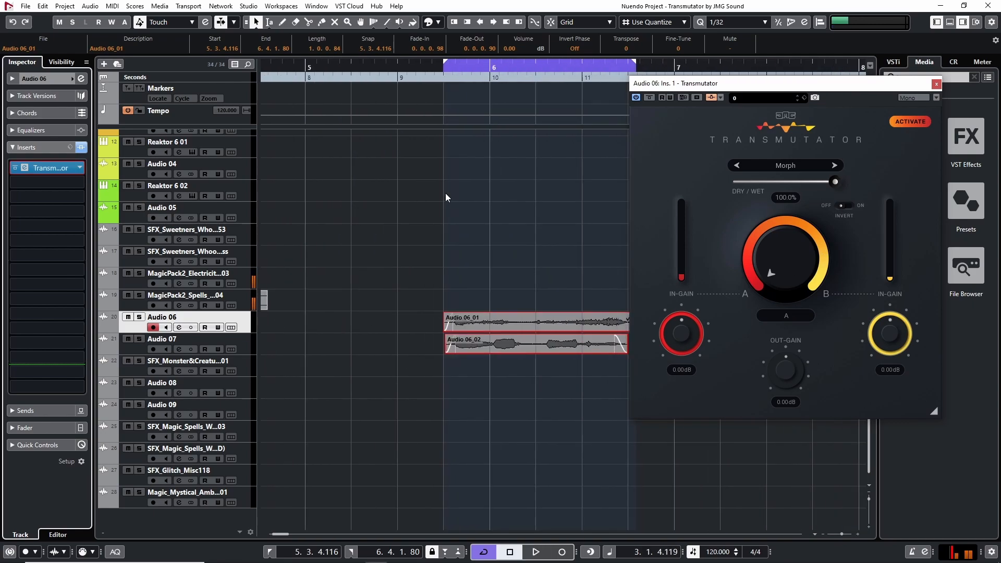
left_click(435, 64)
key("space")
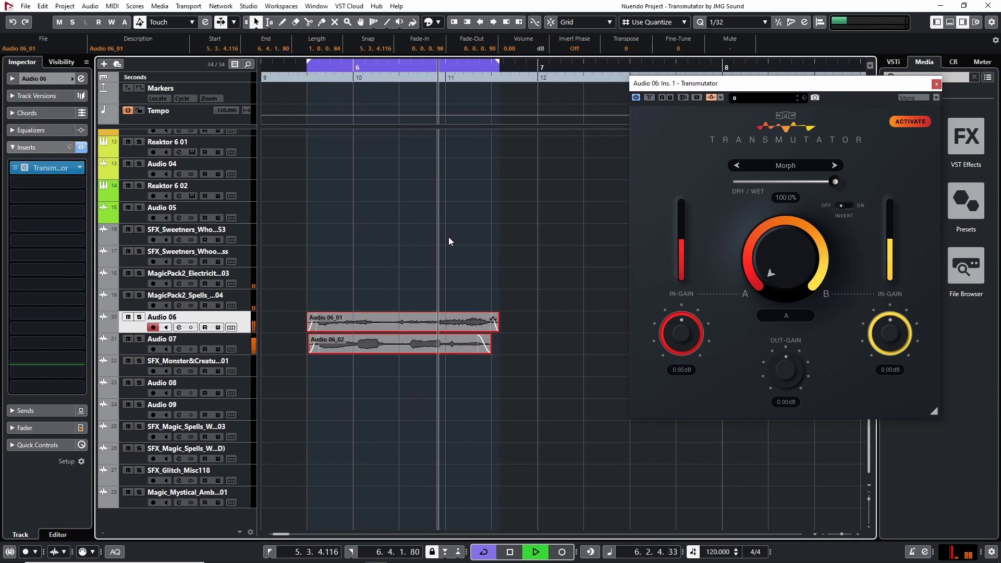
key("space")
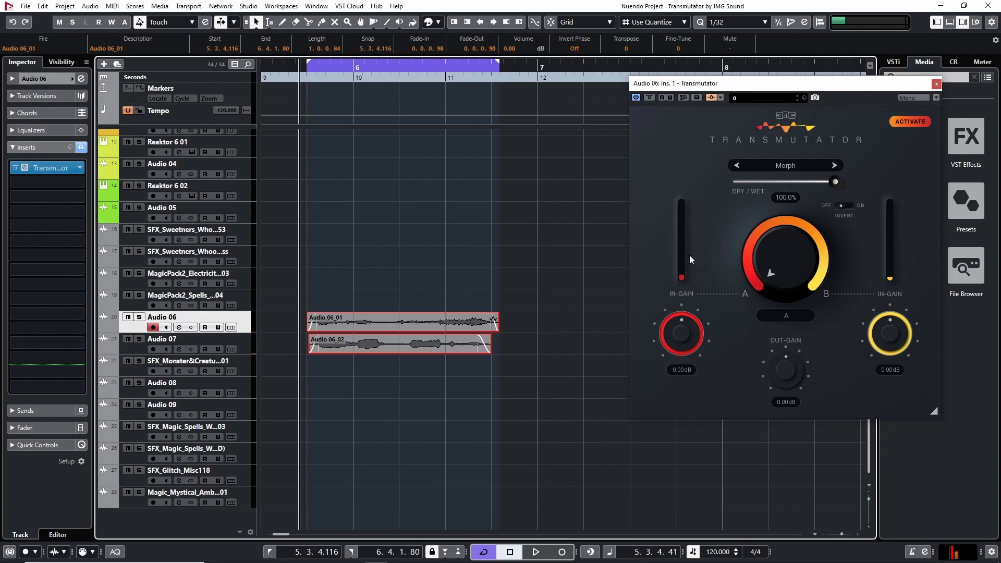
left_click(453, 324)
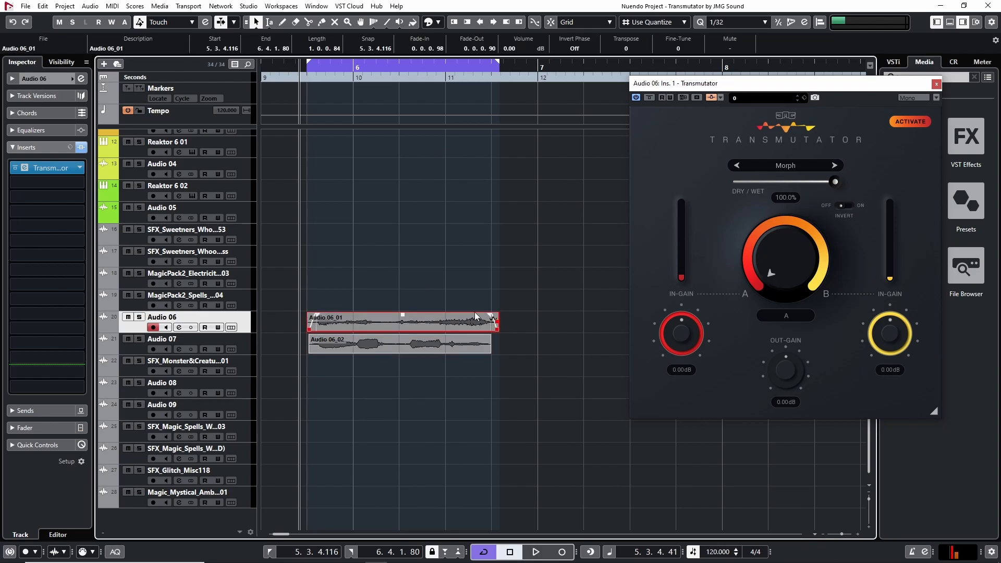
Step: Turn the A/B mix fully to B, audition the loop and select the Audio 06_02 clip
left_click_drag(757, 270, 756, 224)
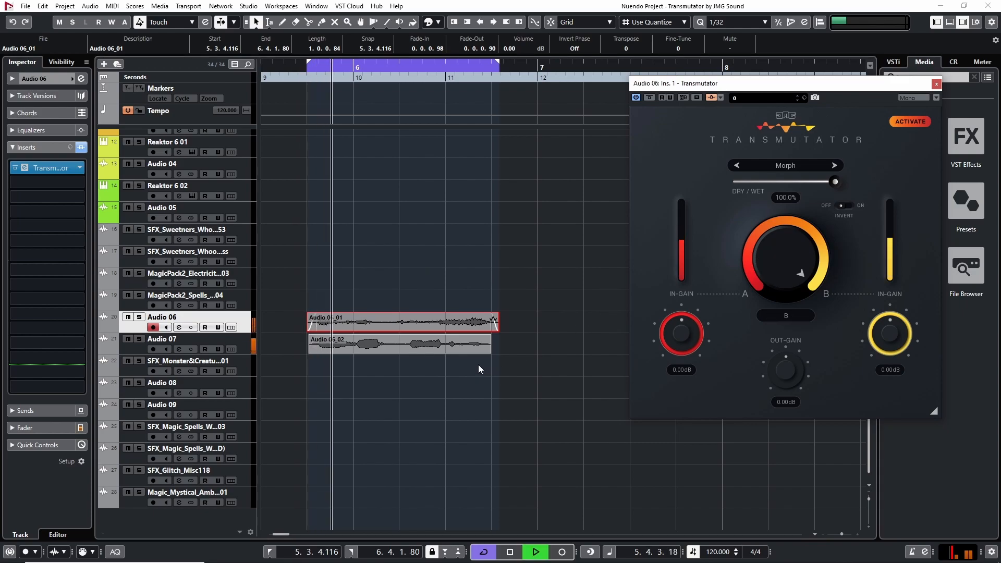
left_click(472, 349)
key("space")
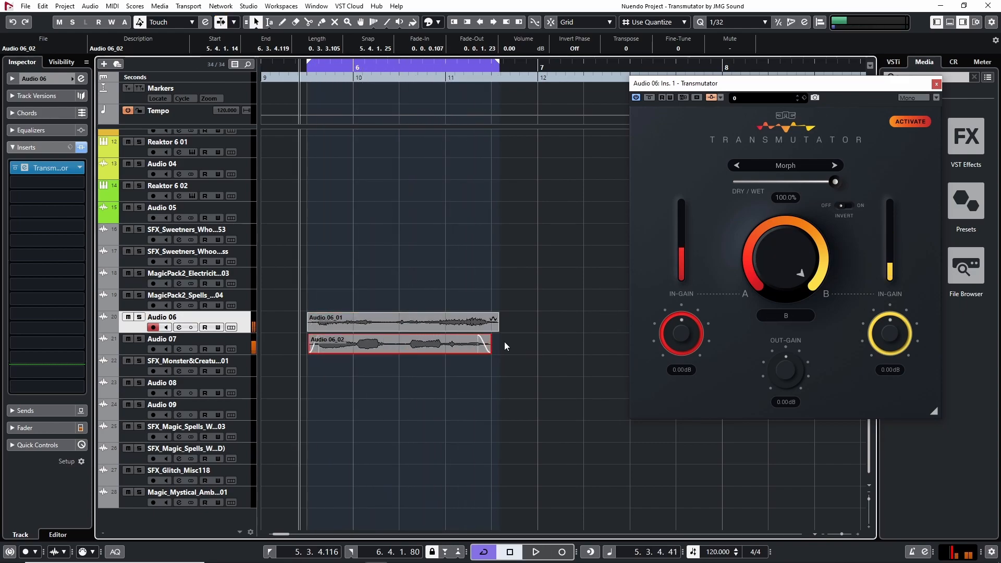
Step: Audition Morph mode at 50% A, 50% B with 100% dry/wet and move the plug-in window nearer the clips
left_click_drag(786, 243, 786, 264)
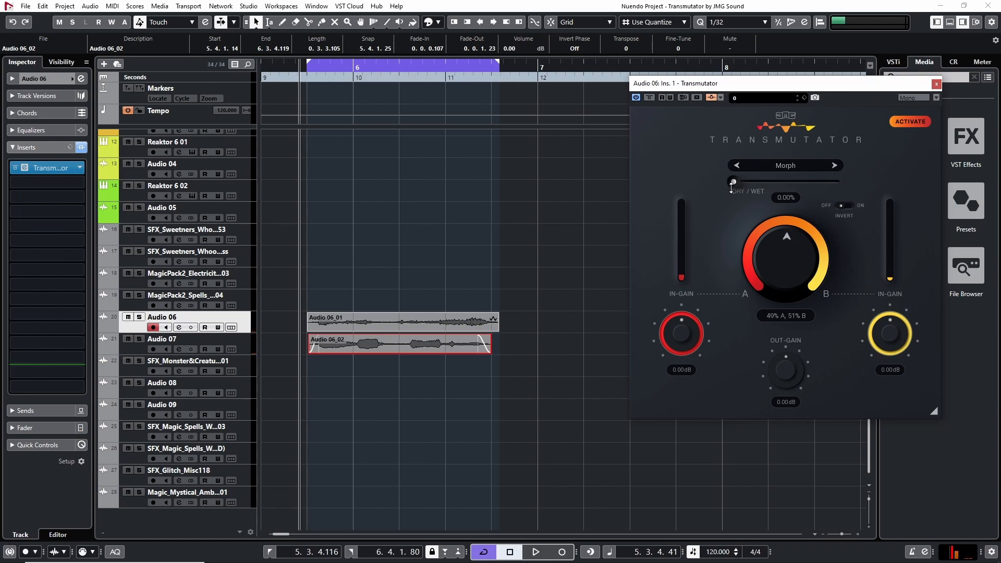
left_click_drag(783, 252, 783, 255)
key("space")
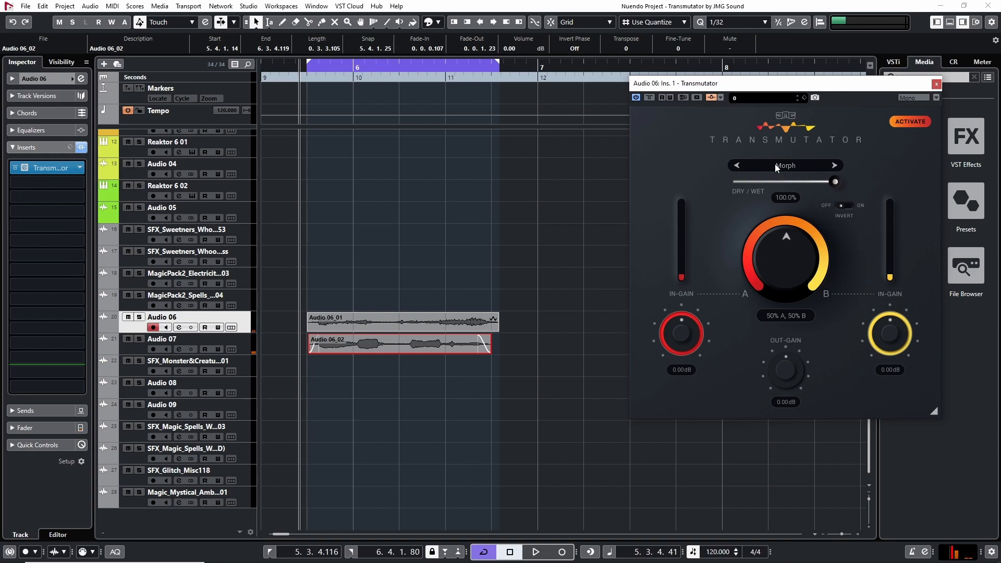
key("space")
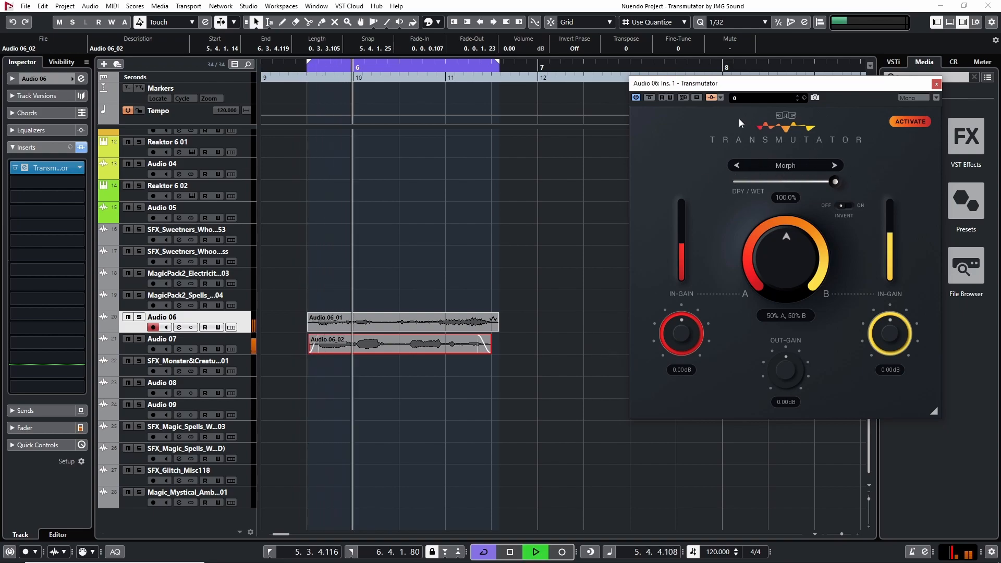
left_click_drag(771, 85, 674, 106)
key("space")
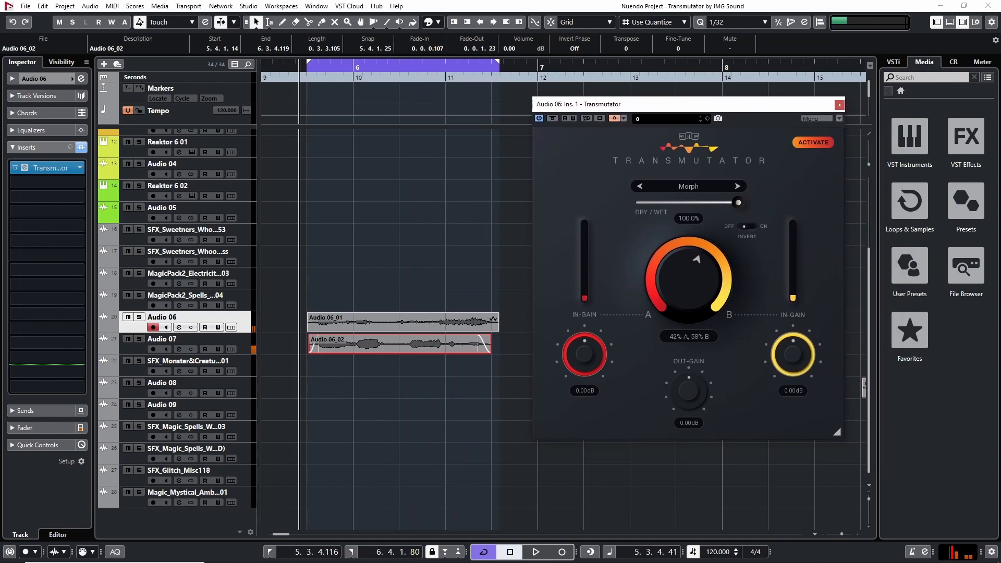
Step: Audition Morph mode with Invert off while varying the mix toward B, ending at about 49% A, 51% B
key("space")
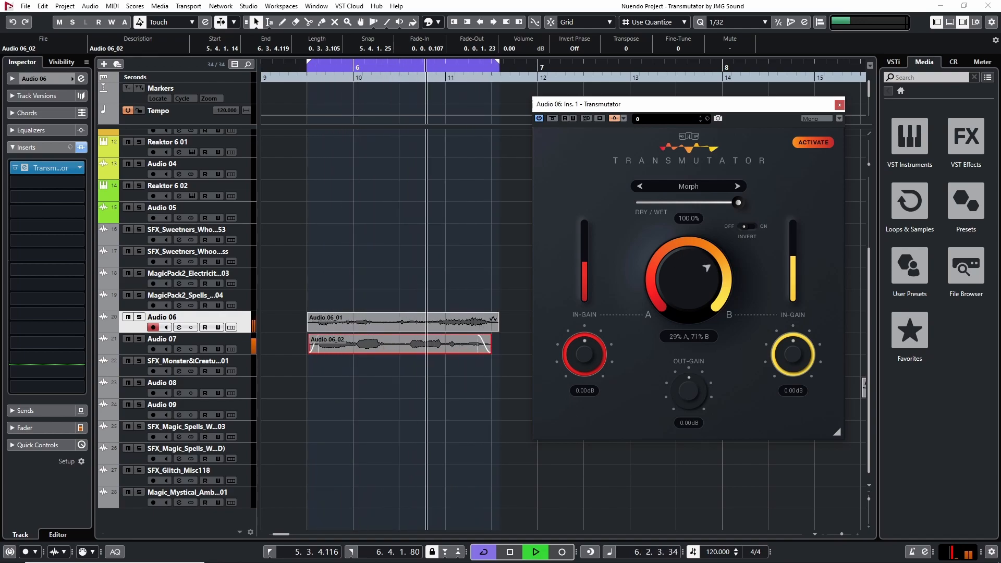
key("space")
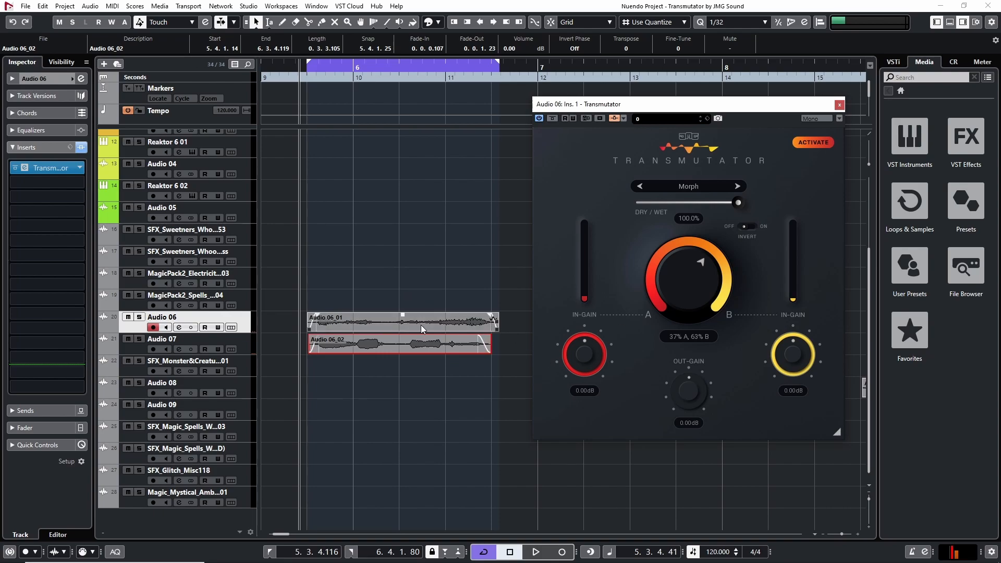
key("space")
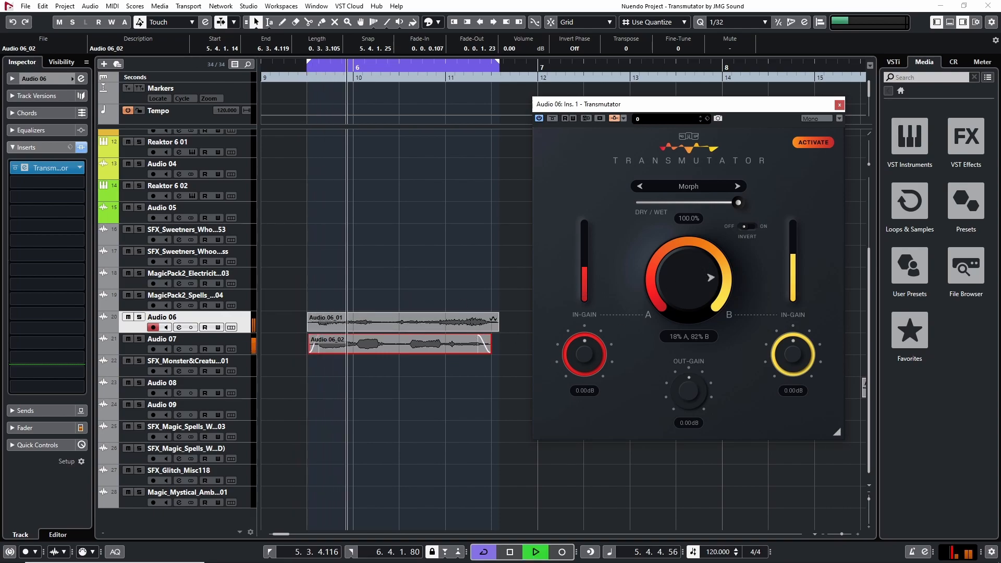
key("space")
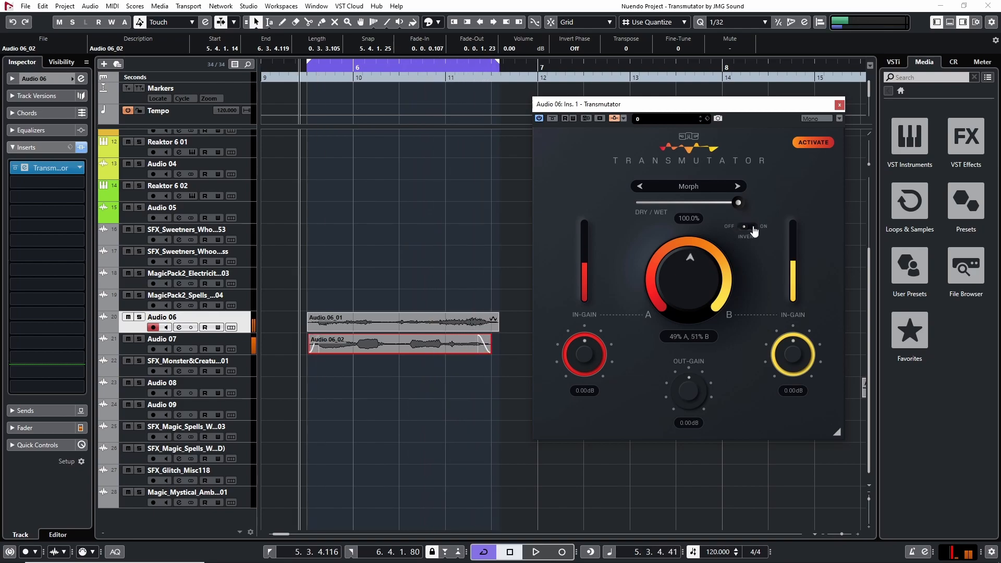
Step: Audition Morph mode with Invert on at 100% dry/wet while varying the mix between about 51% A and 78% A
key("space")
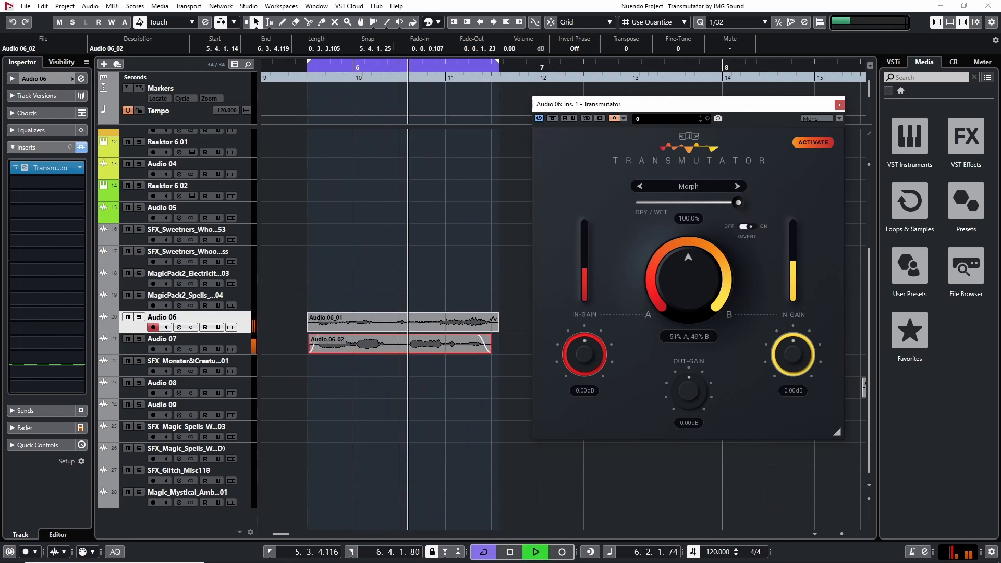
key("space")
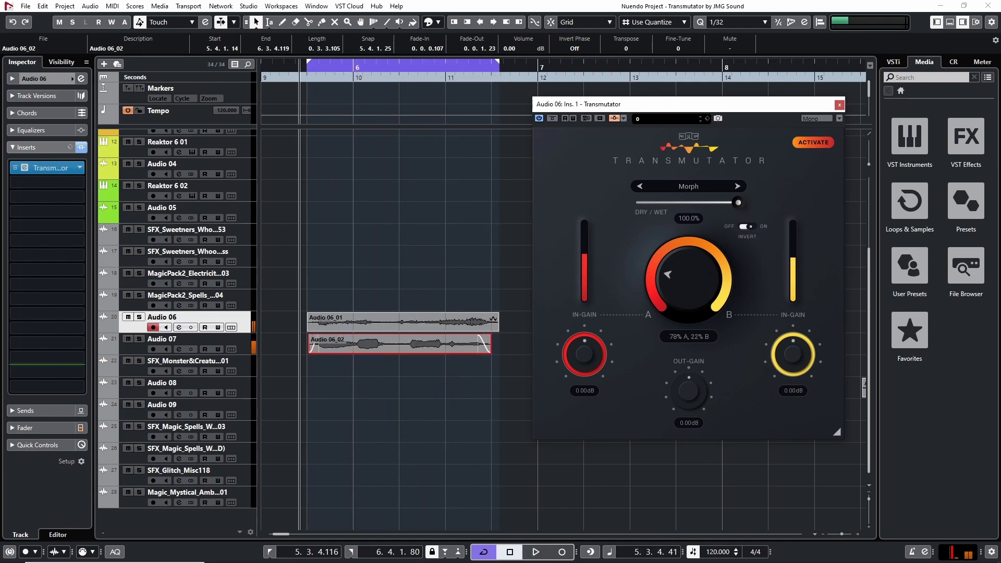
key("space")
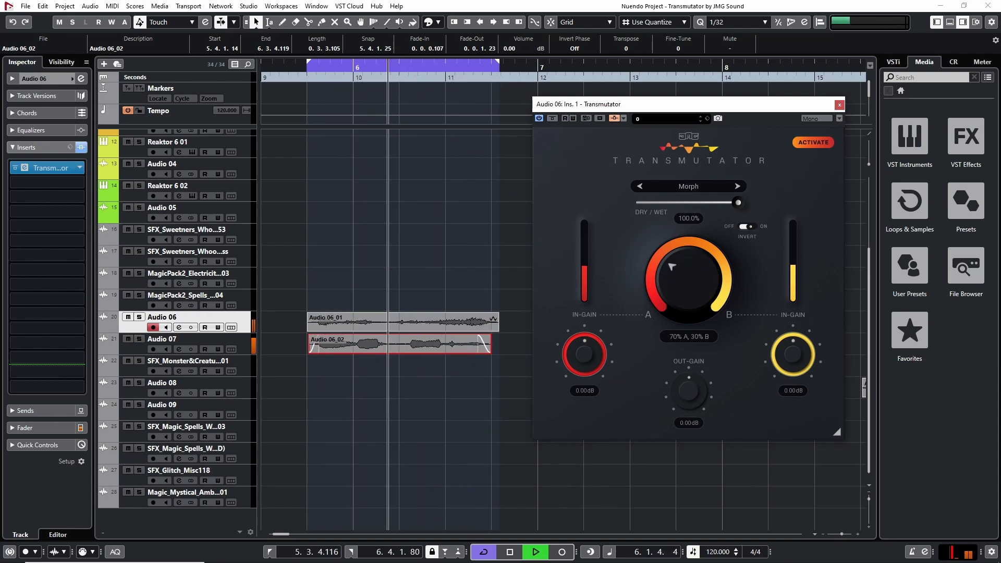
key("space")
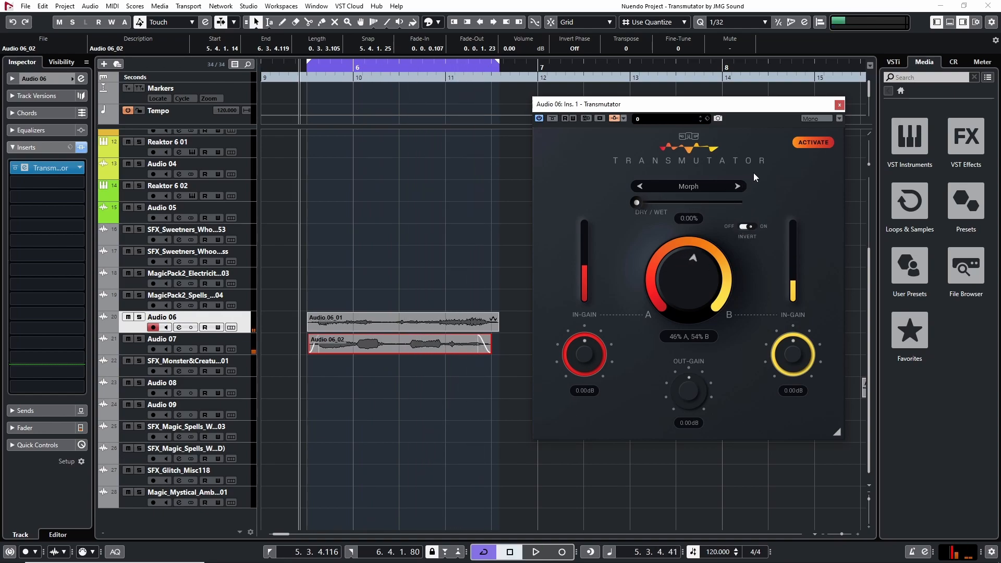
Step: Compare 0% with 100% dry/wet in Morph mode, then sweep the mix from 81% A to about 44% A
key("space")
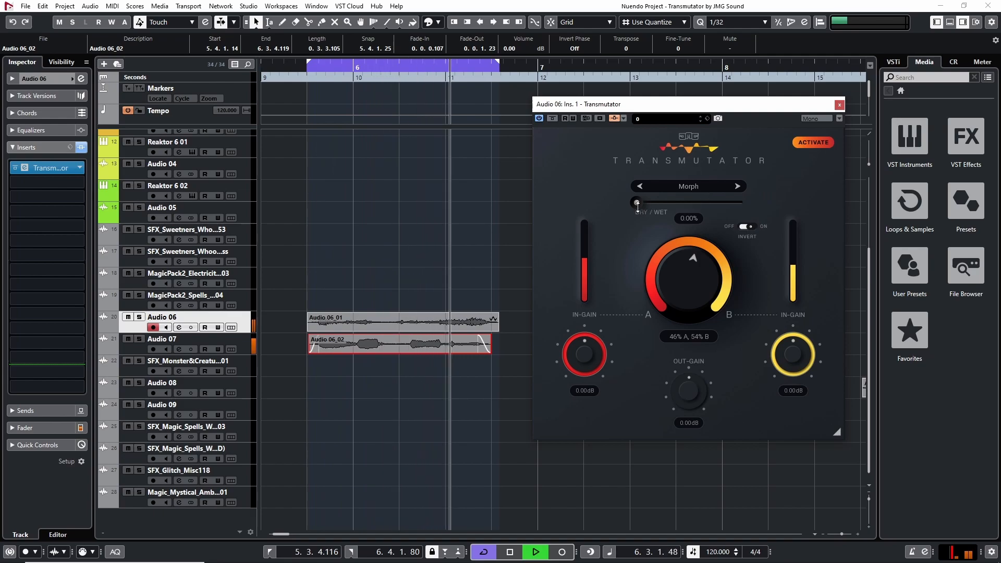
left_click_drag(643, 207, 738, 203)
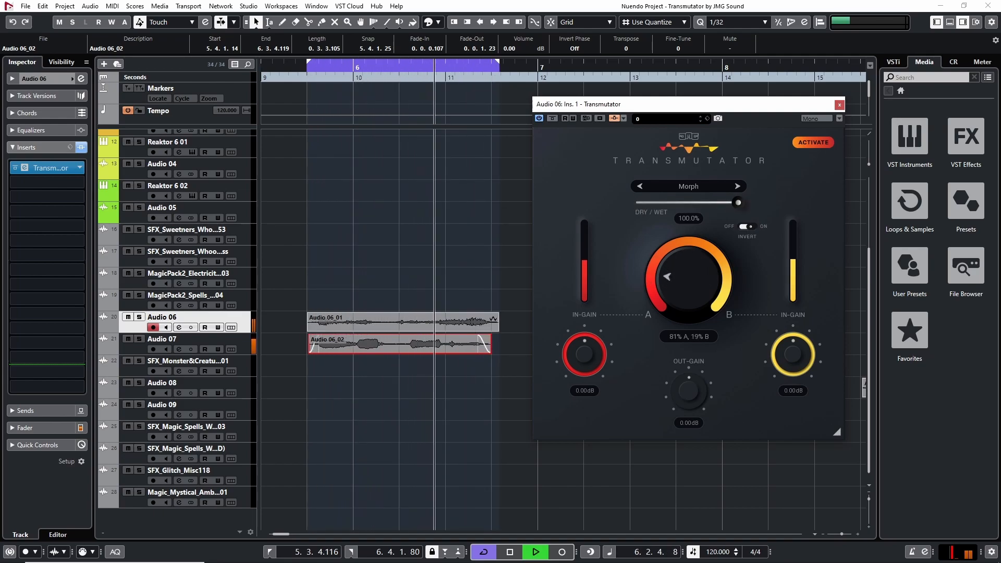
left_click_drag(668, 273, 699, 237)
key("space")
Step: Switch to Pitch mode, turn Invert off and audition the loop while moving the mix to about 22% A, 78% B
left_click(693, 192)
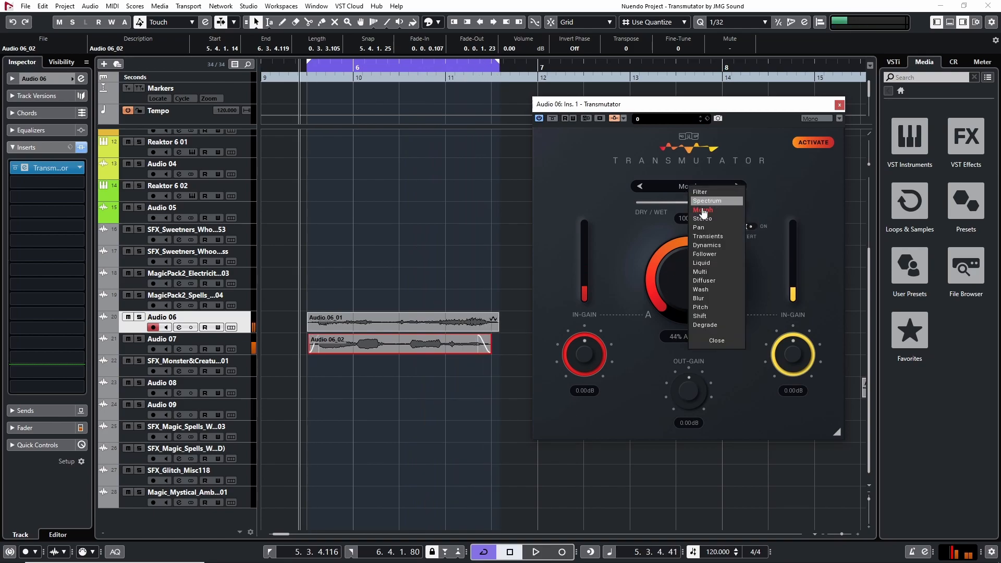
left_click(720, 308)
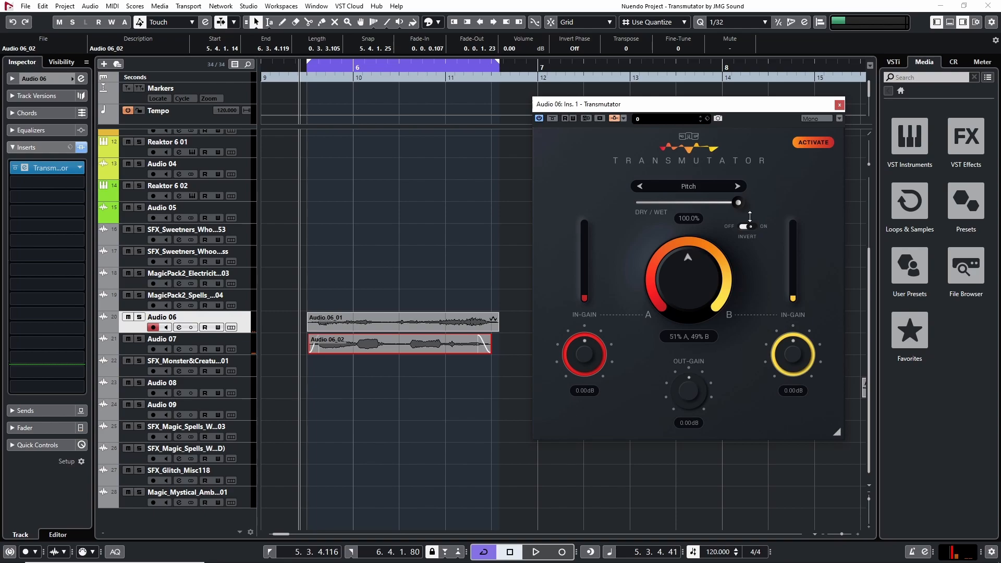
key("space")
left_click_drag(699, 277, 700, 240)
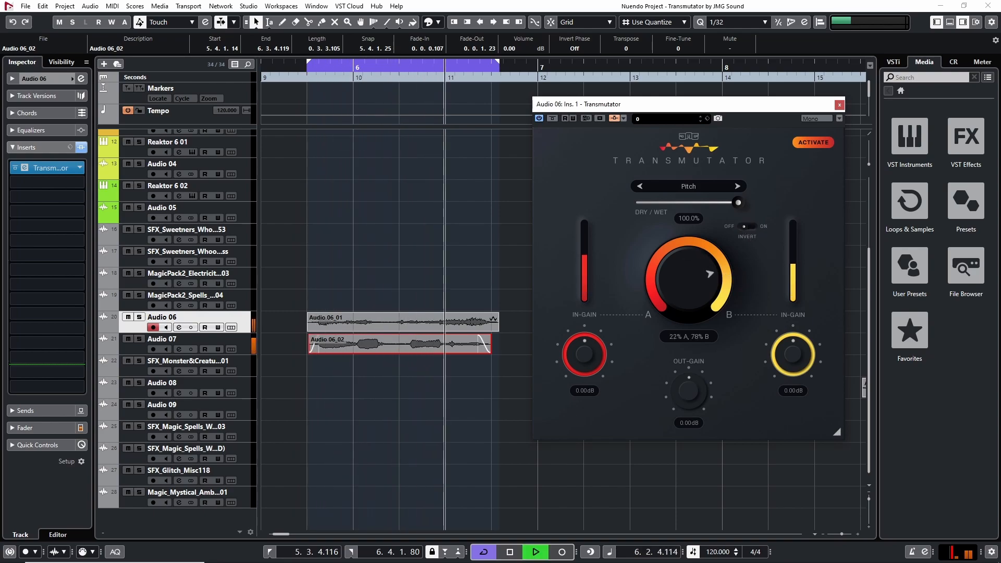
key("space")
Step: Audition Shift mode at about 63% A, 37% B, then with Invert on at about 42% A, 58% B
left_click(738, 187)
key("space")
left_click_drag(703, 264, 702, 317)
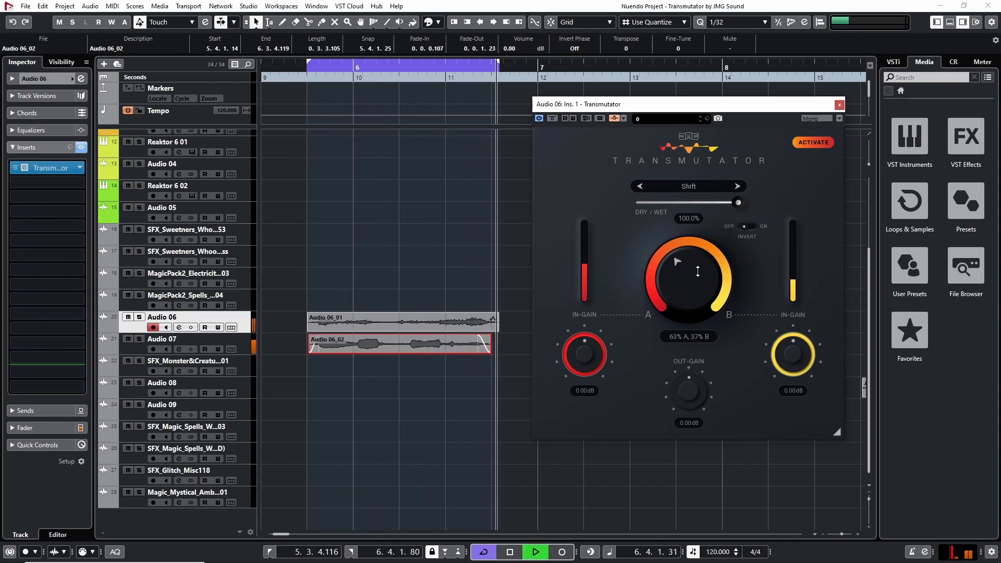
left_click(747, 226)
left_click_drag(696, 276, 691, 274)
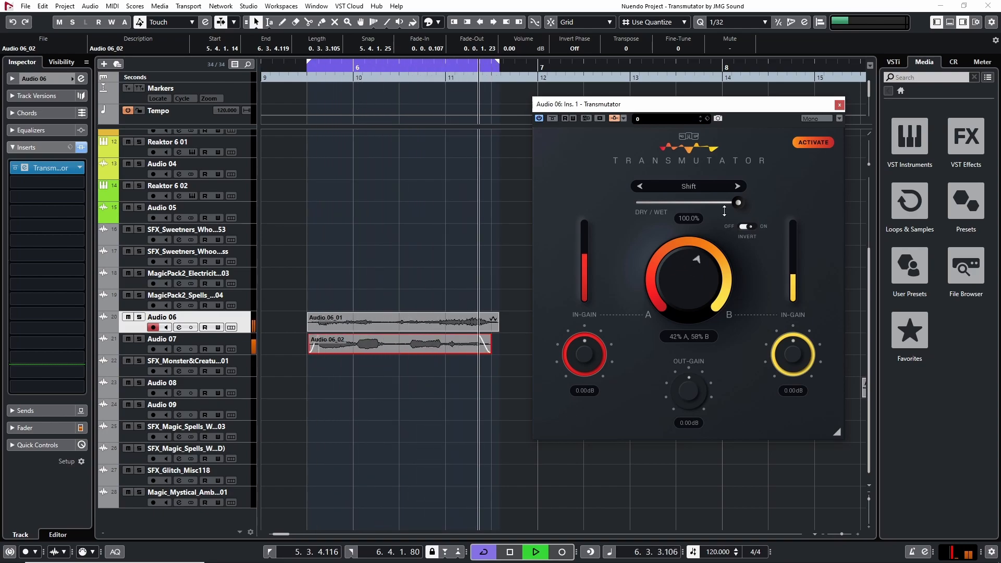
key("space")
Step: Switch to Blur mode and play the loop at 42% A, 58% B with Invert on
left_click(692, 188)
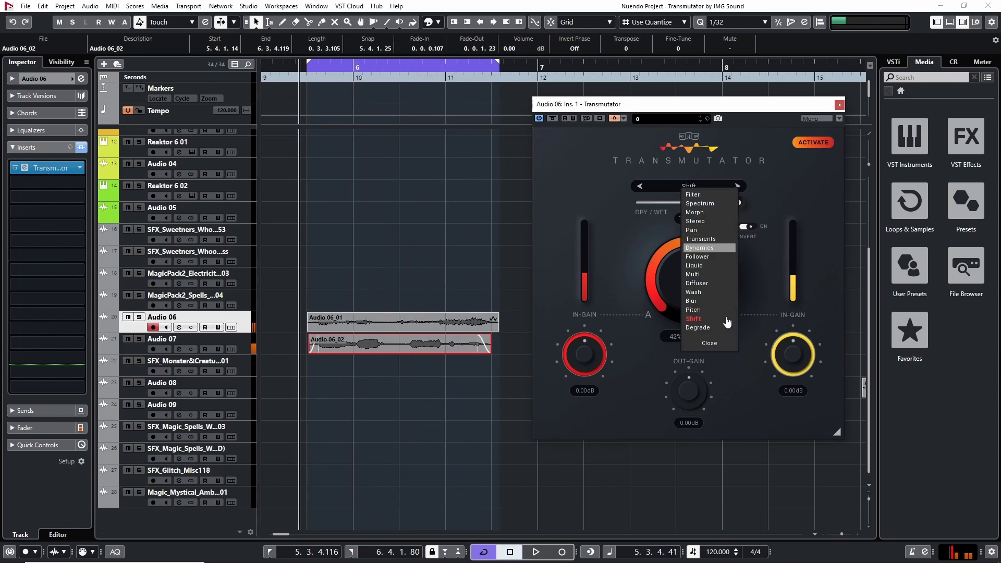
left_click(704, 303)
key("space")
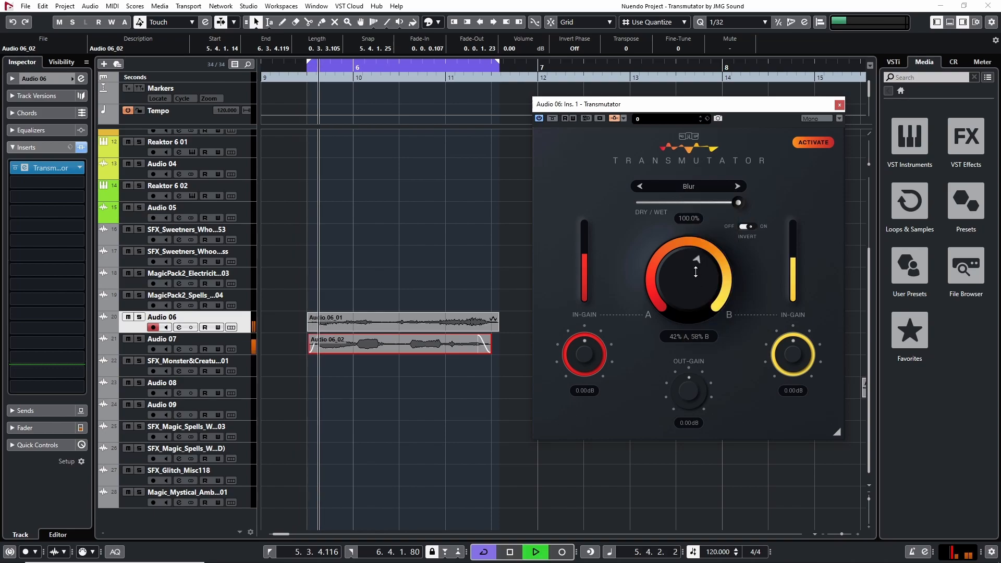
Step: Audition Diffuser mode and then Multi mode, turning Invert off and varying the mix around 47% A, 53% B
left_click(640, 187)
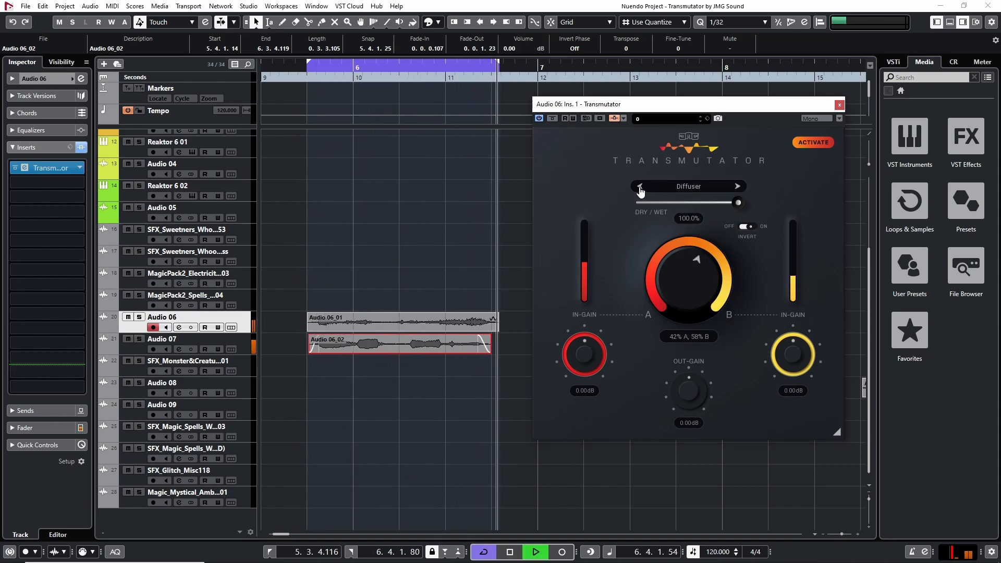
mouse_move(698, 260)
left_mouse_down()
mouse_move(679, 260)
mouse_move(711, 282)
mouse_move(687, 257)
mouse_move(671, 268)
mouse_move(702, 264)
mouse_move(676, 262)
mouse_move(667, 275)
mouse_move(678, 261)
left_mouse_up()
left_click(746, 228)
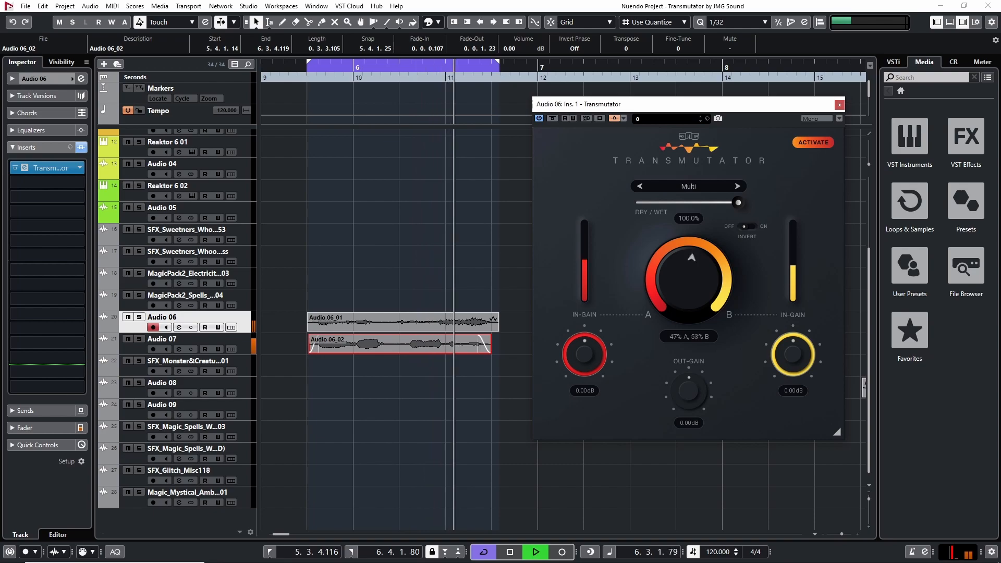
key("space")
Step: Switch to Stereo mode and audition the loop, ending the mix at about 62% A, 38% B
left_click(690, 188)
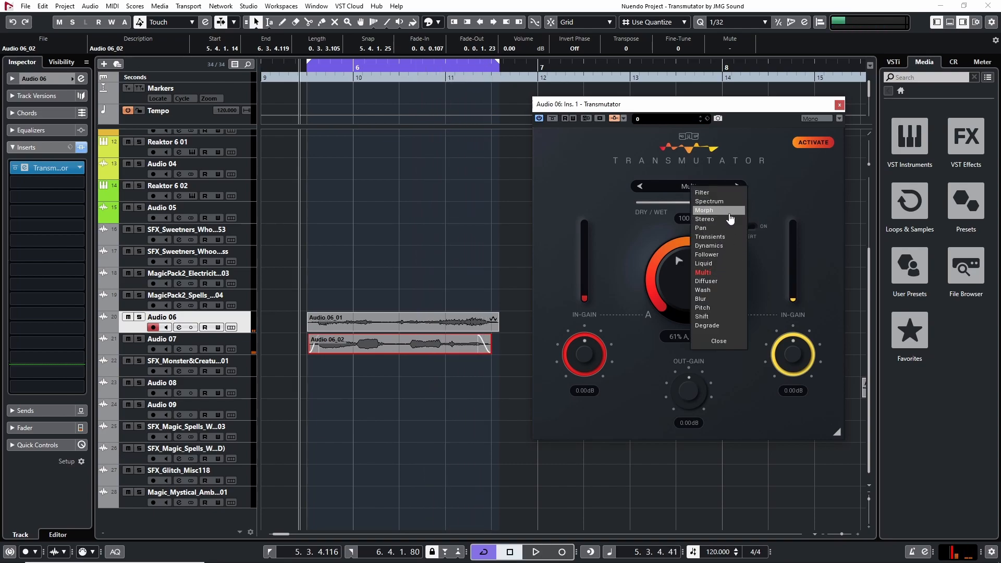
left_click(725, 220)
key("space")
mouse_move(699, 268)
left_mouse_down()
mouse_move(698, 237)
mouse_move(698, 289)
mouse_move(699, 260)
mouse_move(696, 285)
mouse_move(695, 268)
left_mouse_up()
key("space")
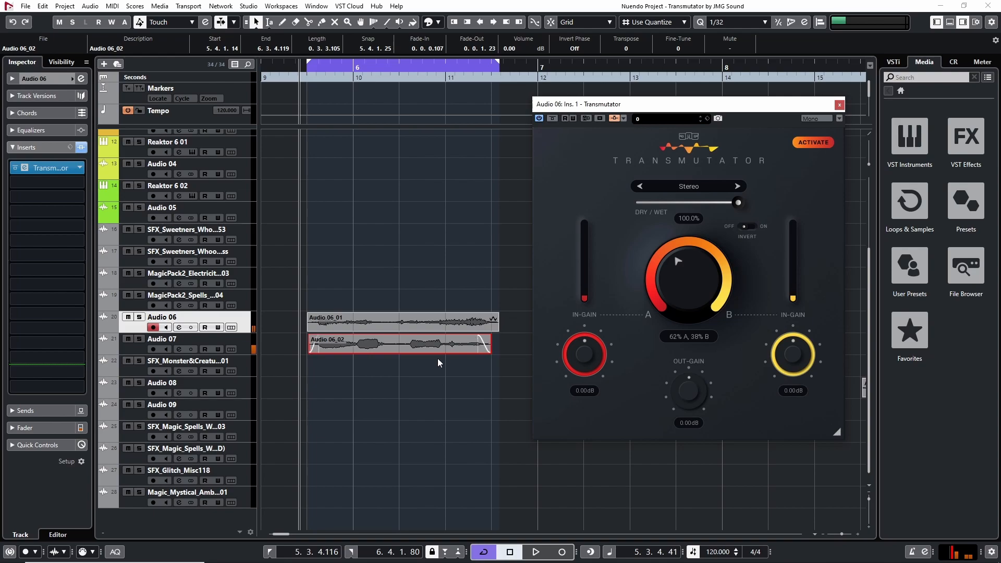
Step: Deselect the Audio 06_02 clip and close the Audio 06 track's Transmutator window
left_click(438, 361)
left_click_drag(705, 279, 705, 303)
left_click(840, 105)
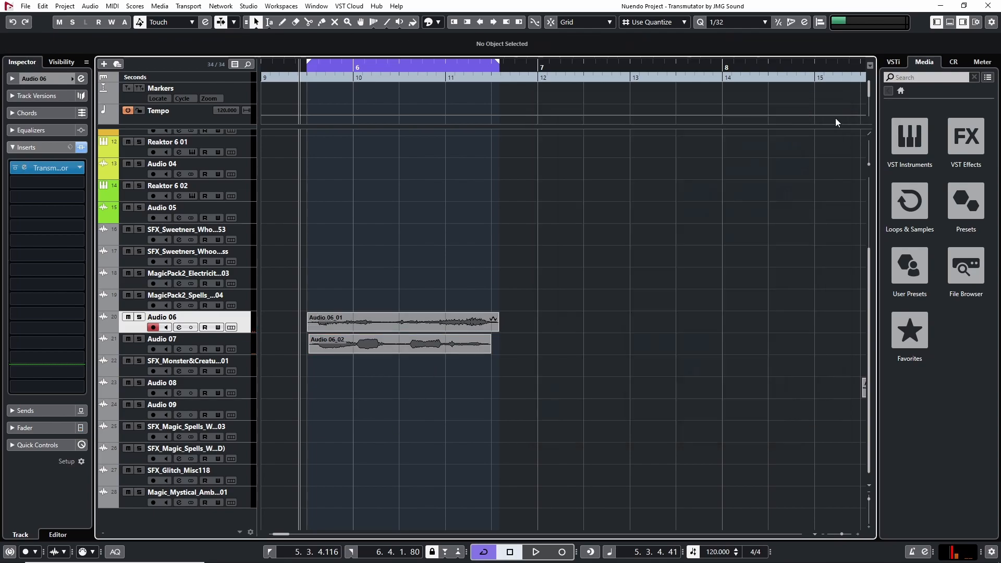
Step: Bring the monster roar clips into view and place the playhead near bar 9
key("g")
key("g")
key("g")
key("g")
key("g")
key("g")
key("h")
key("h")
key("h")
key("h")
scroll(781, 314, "right", 3)
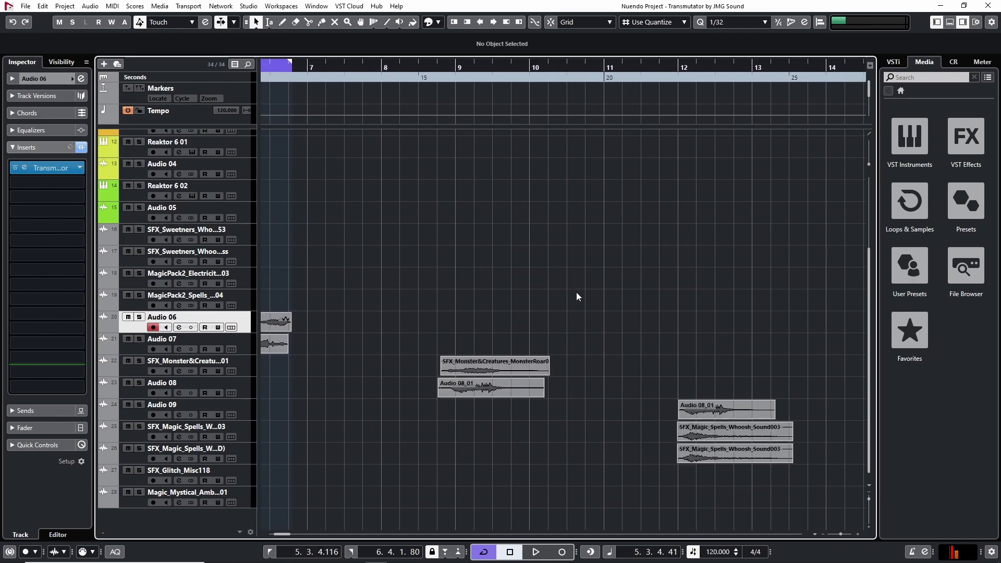
left_click(453, 69)
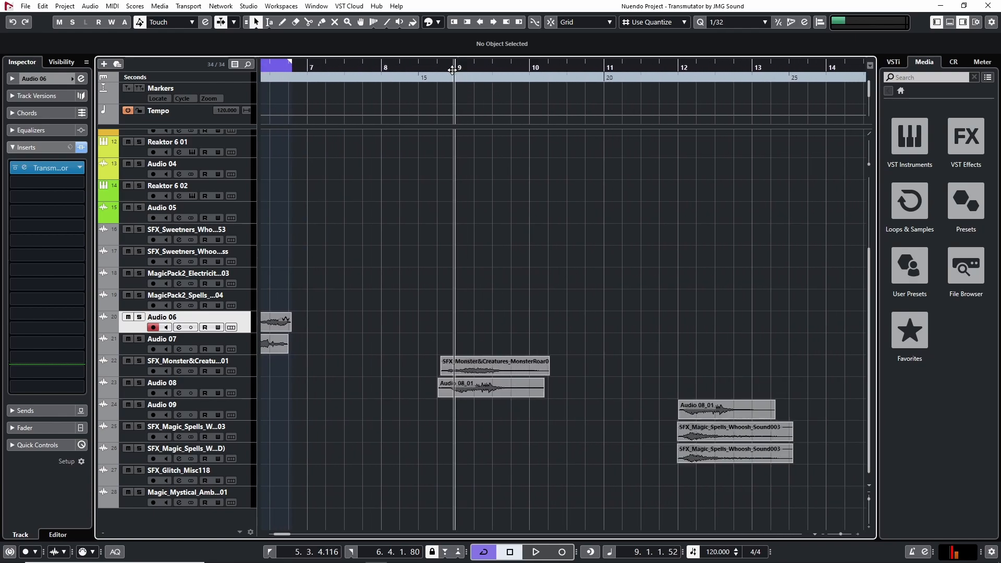
Step: Open Transmutator on the SFX_Monster&Creatures_MonsterRoar001 track and move its window clear of the clips
left_click(130, 373)
left_click(50, 168)
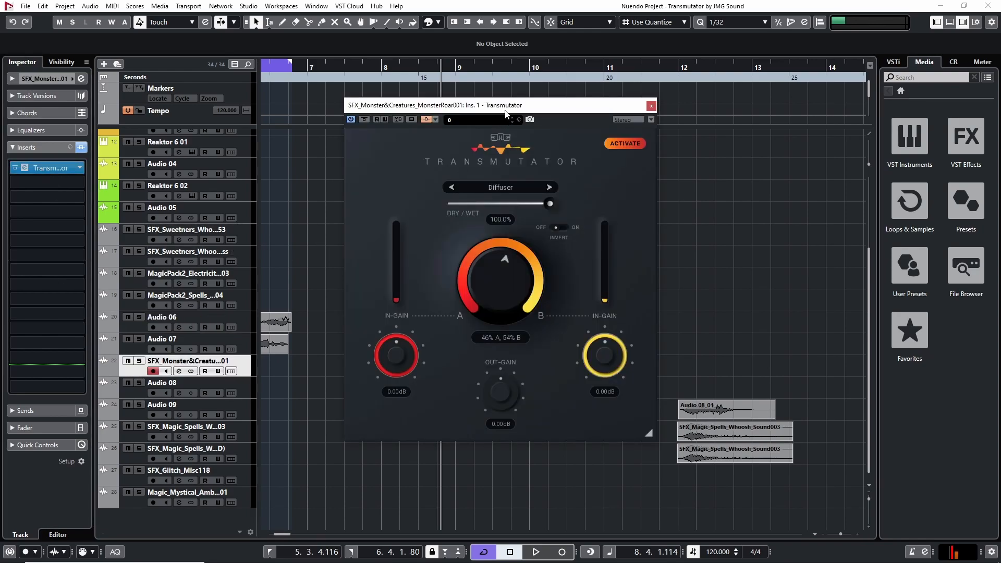
left_click_drag(505, 112, 705, 94)
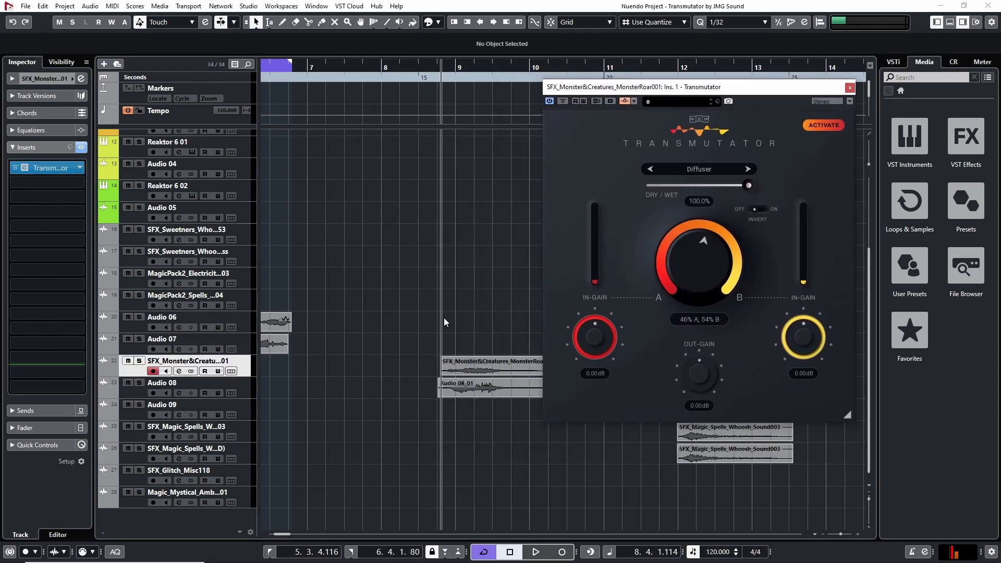
scroll(433, 308, "right", 2)
Step: Point out the Audio 08_01 clip, then play both monster clips in Diffuser mode at 0% dry/wet
left_click(434, 394)
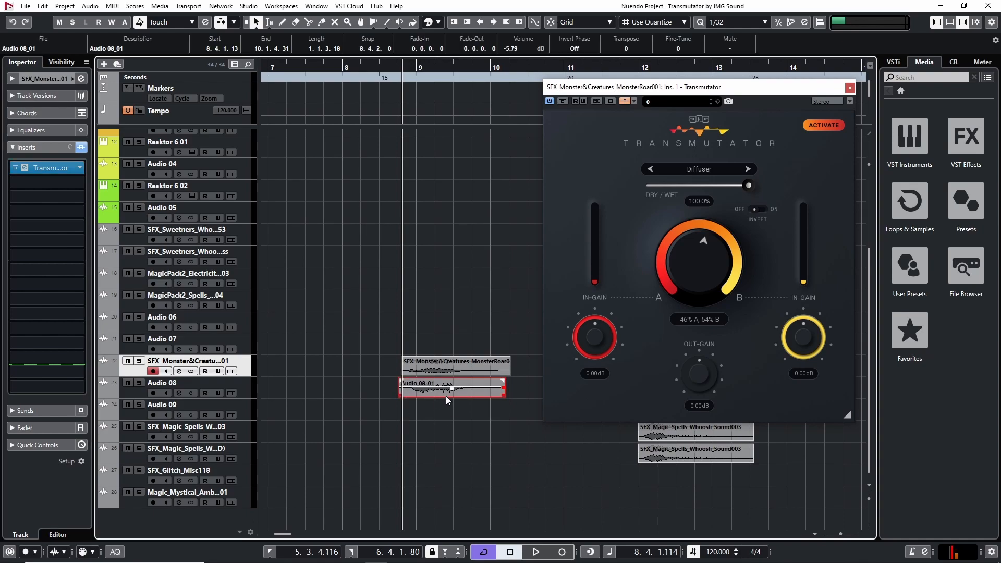
left_click(408, 336)
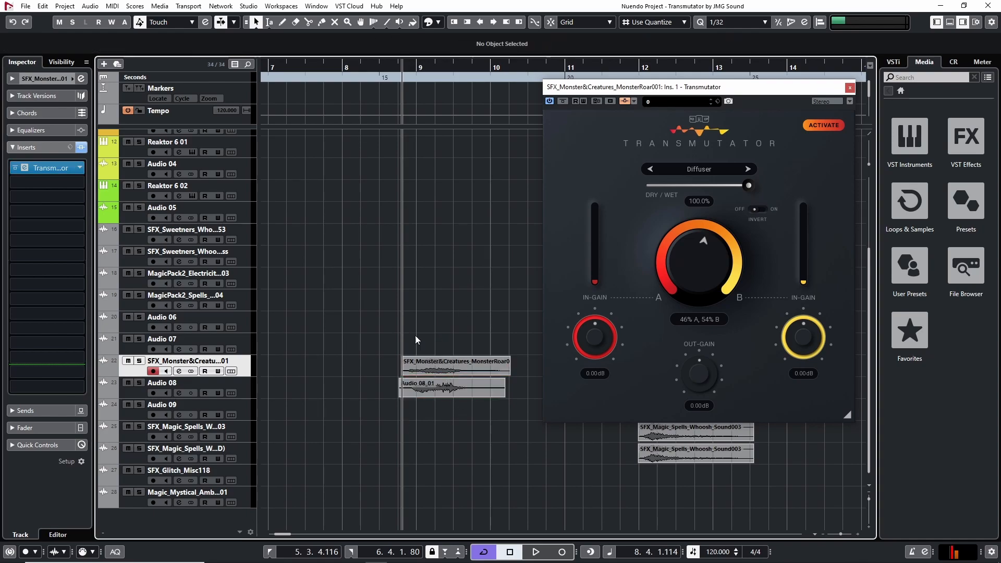
left_click_drag(492, 362, 492, 360)
left_click_drag(703, 186, 647, 186)
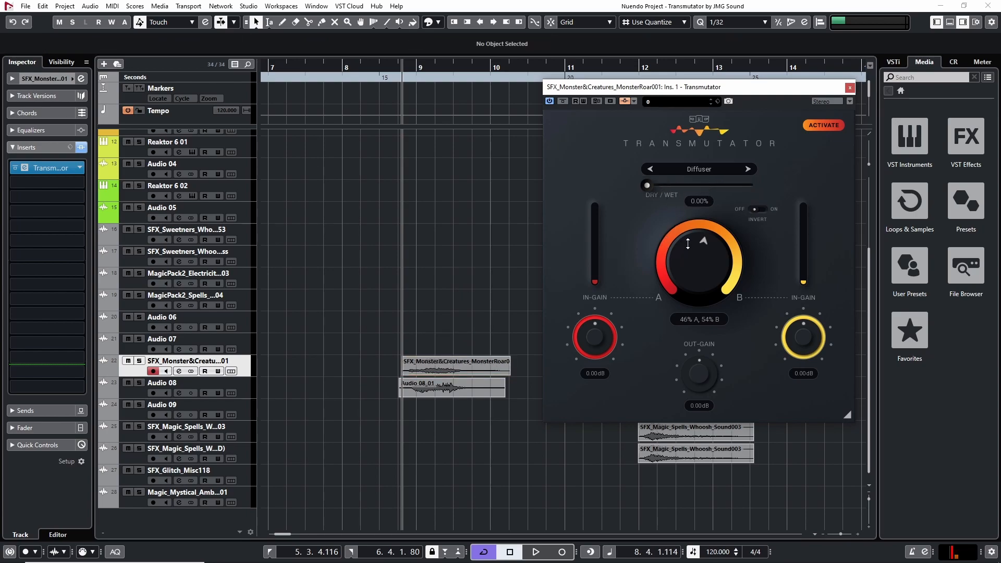
key("space")
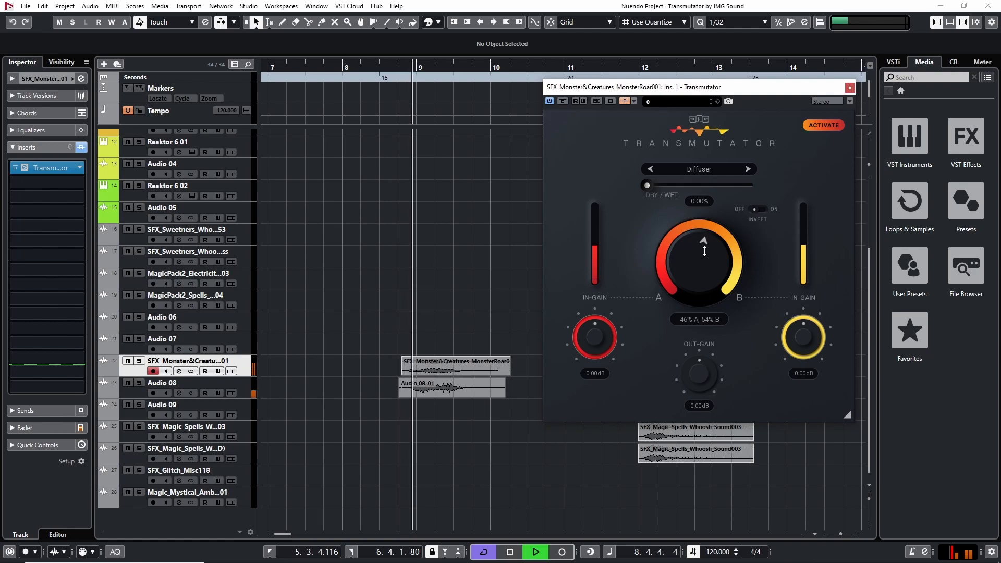
key("space")
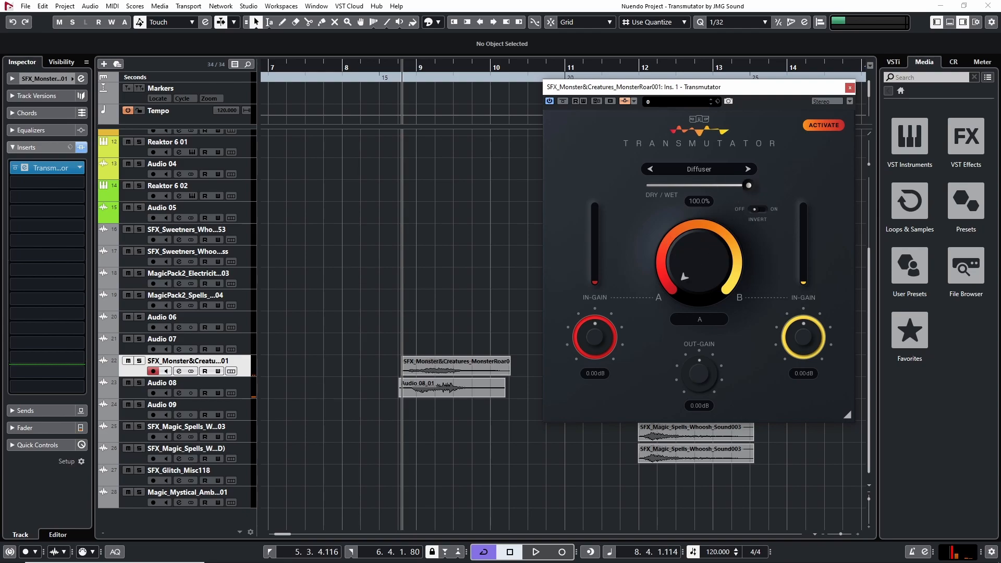
Step: Play the monster clips in Diffuser mode at 100% dry/wet with the mix fully at A, then fully at B
key("space")
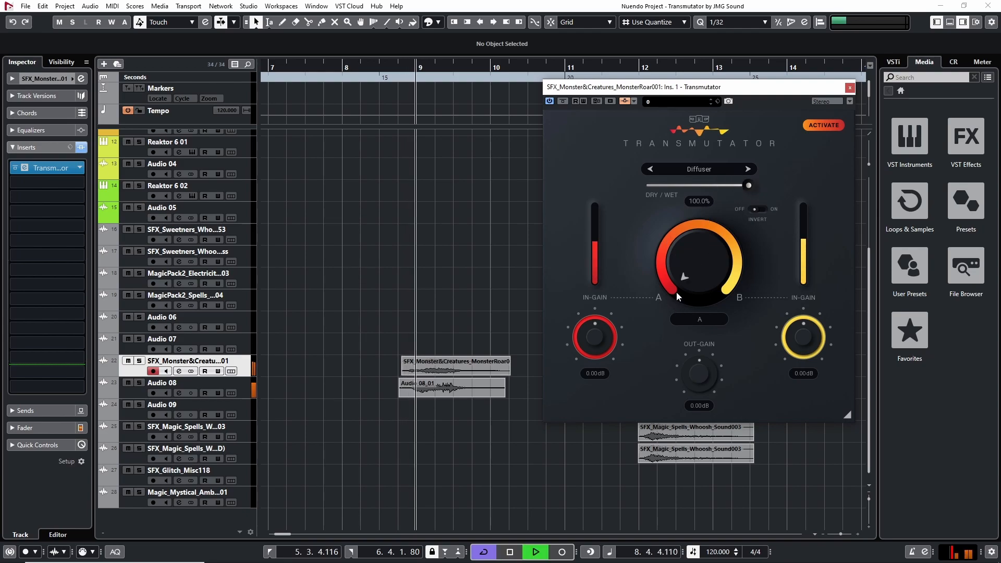
key("space")
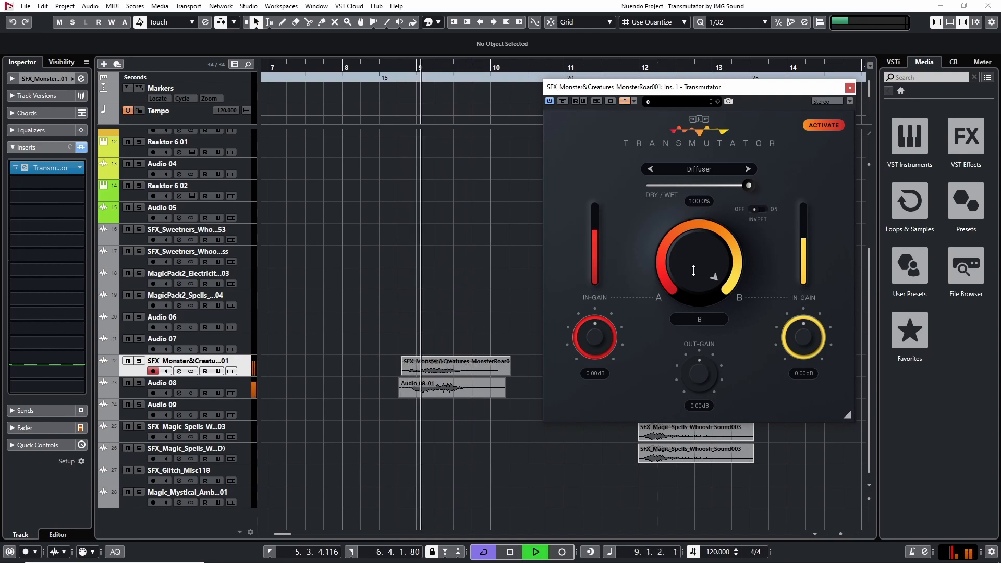
key("space")
Step: Set the A/B mix to about 49% A, 51% B and audition the monster clips
left_click(157, 396)
left_click(135, 375)
left_click_drag(692, 244, 693, 281)
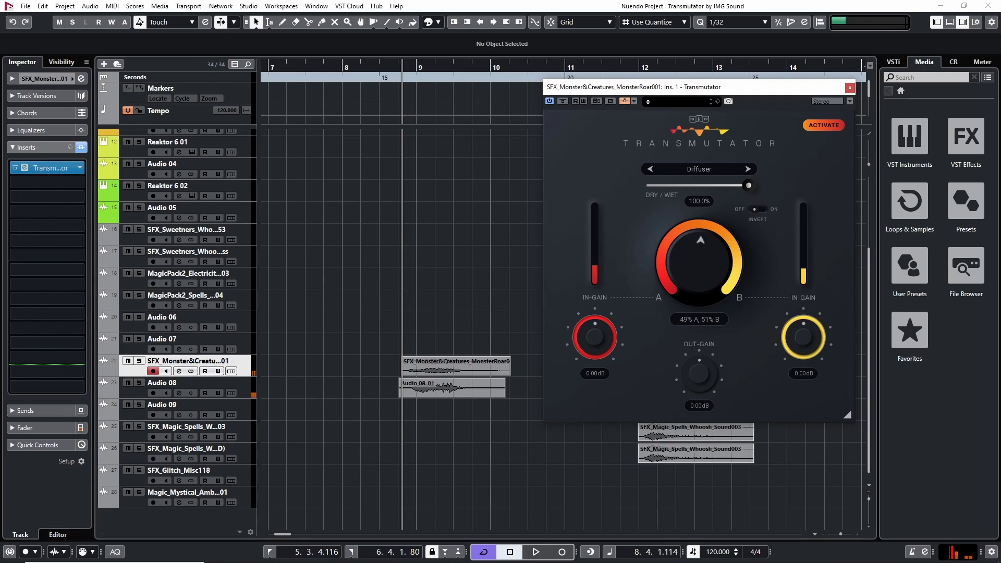
key("space")
Step: Select the monster roar and Audio 08_01 clips, set the loop range to them and play it
left_click_drag(471, 305, 458, 437)
key("p")
key("space")
key("space")
Step: Audition the looped monster clips at about 68% A, 32% B, then adjust the mix toward B
left_click_drag(695, 247, 706, 269)
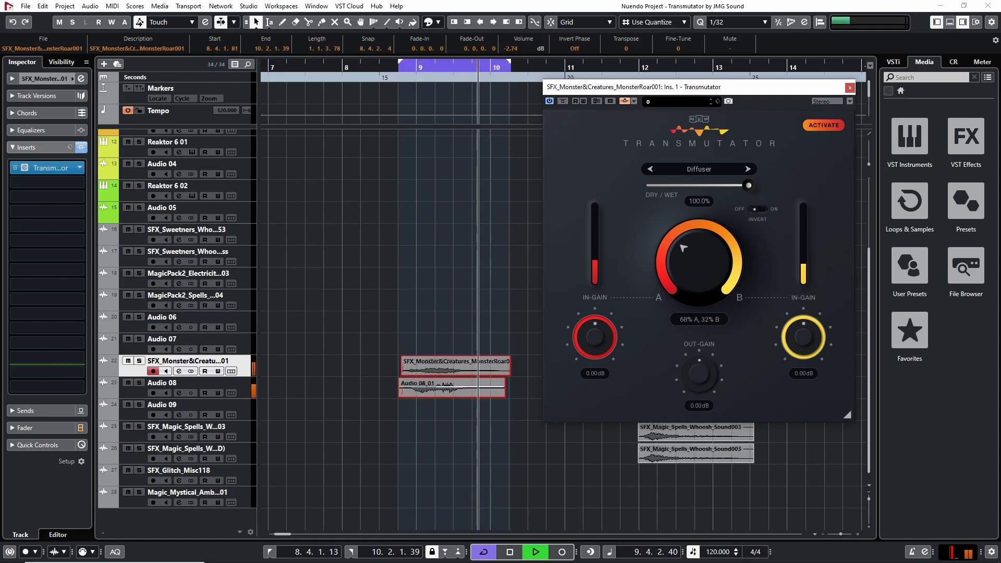
key("space")
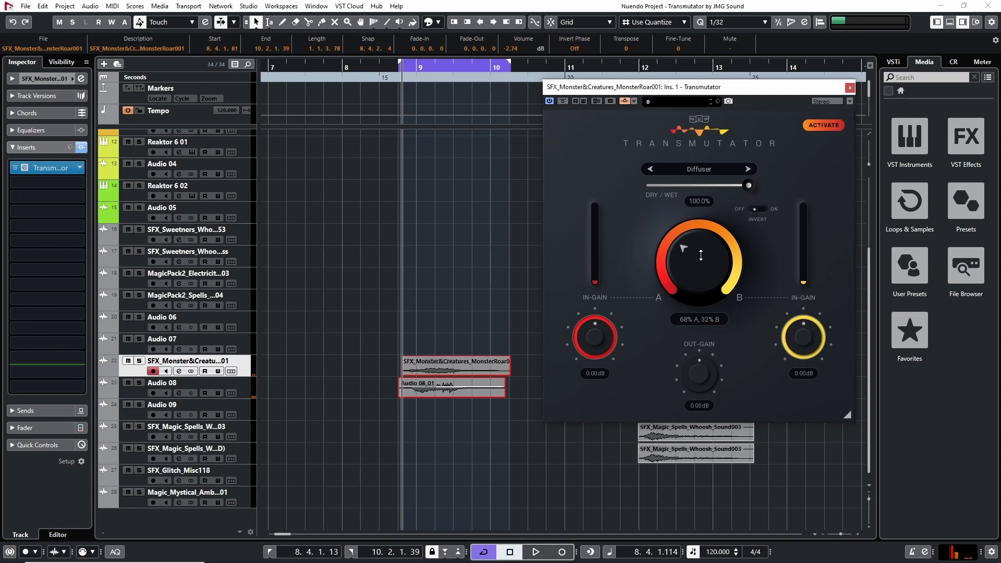
key("space")
left_click_drag(701, 255, 701, 244)
key("space")
Step: Audition further Diffuser blends on the loop, including 37% A, 63% B, ending at about 49% A, 51% B
mouse_move(710, 262)
left_mouse_down()
mouse_move(710, 279)
mouse_move(710, 258)
mouse_move(718, 275)
left_mouse_up()
key("space")
key("space")
mouse_move(696, 249)
left_mouse_down()
mouse_move(696, 261)
mouse_move(703, 252)
left_mouse_up()
key("space")
key("space")
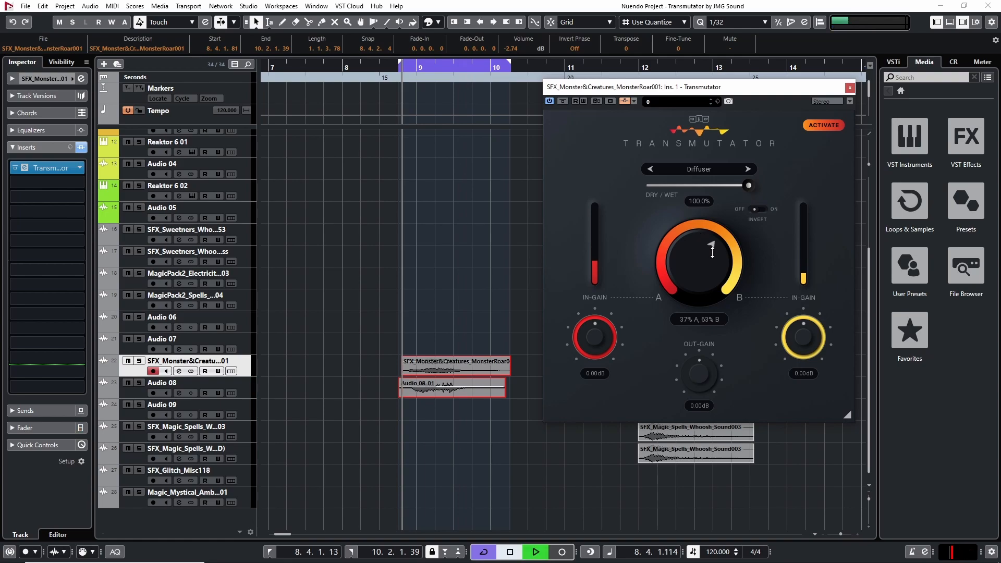
key("space")
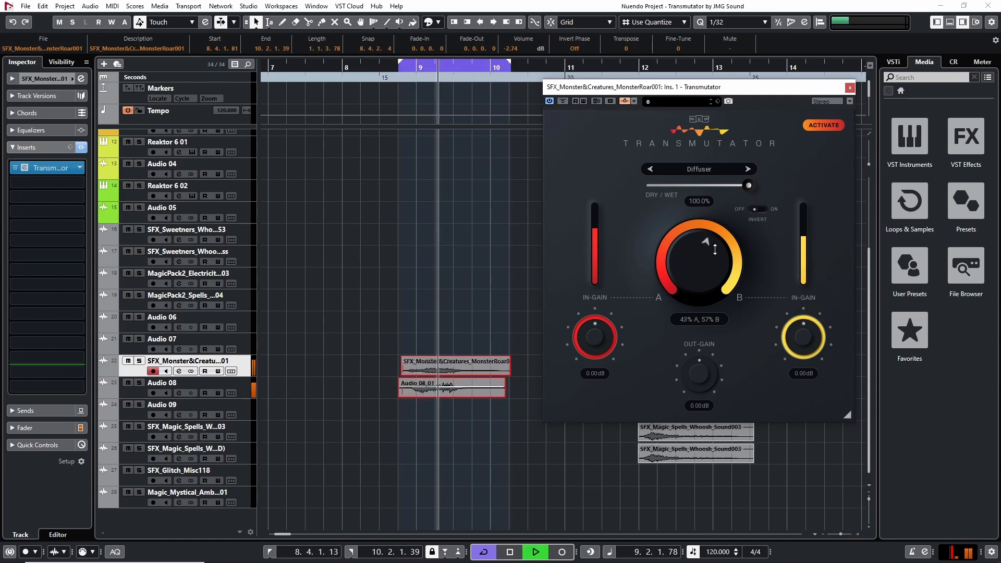
key("space")
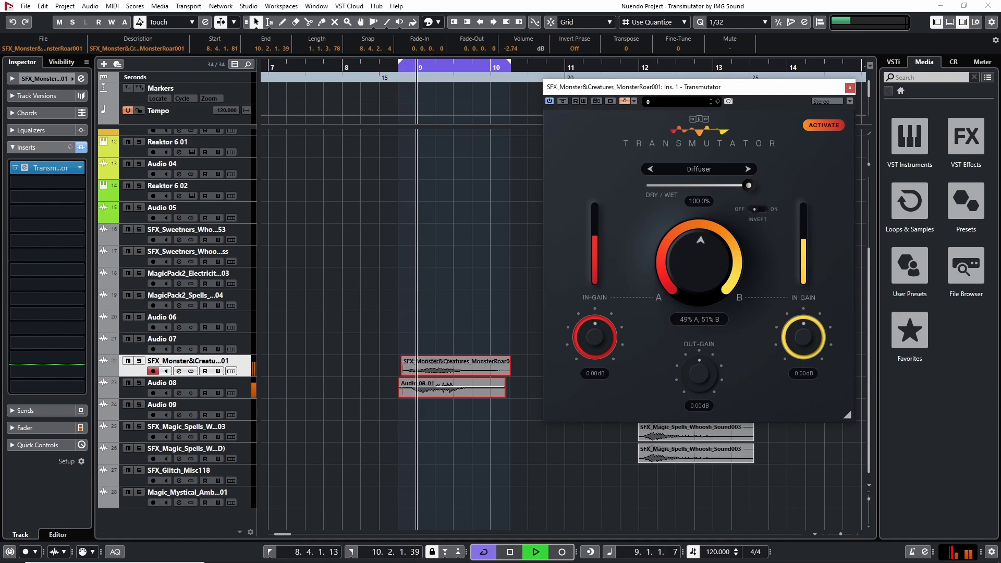
Step: Switch Transmutator to Transients mode and audition the monster loop at about 59% A, 41% B and 71% A, 29% B
key("space")
left_click(701, 170)
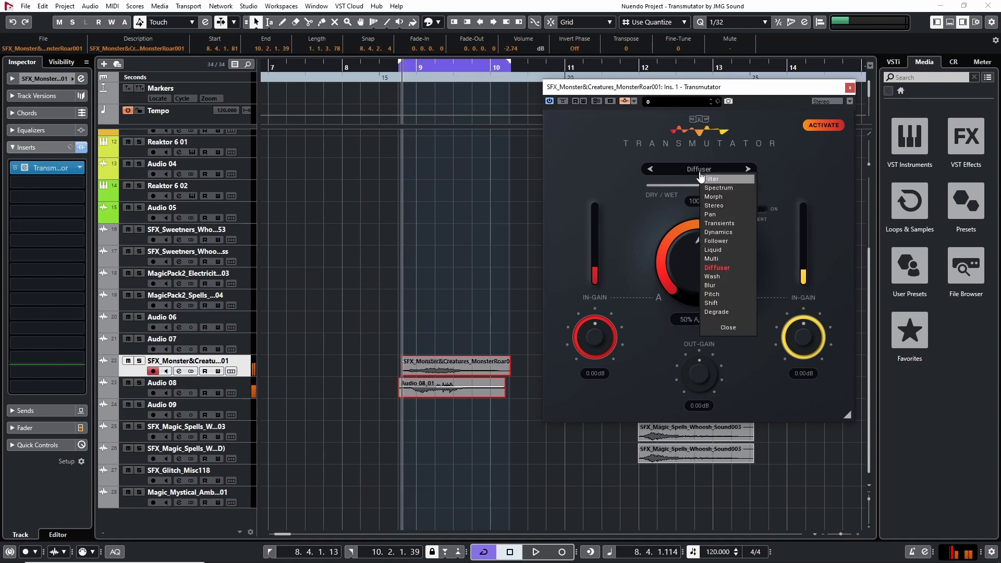
left_click(719, 223)
key("space")
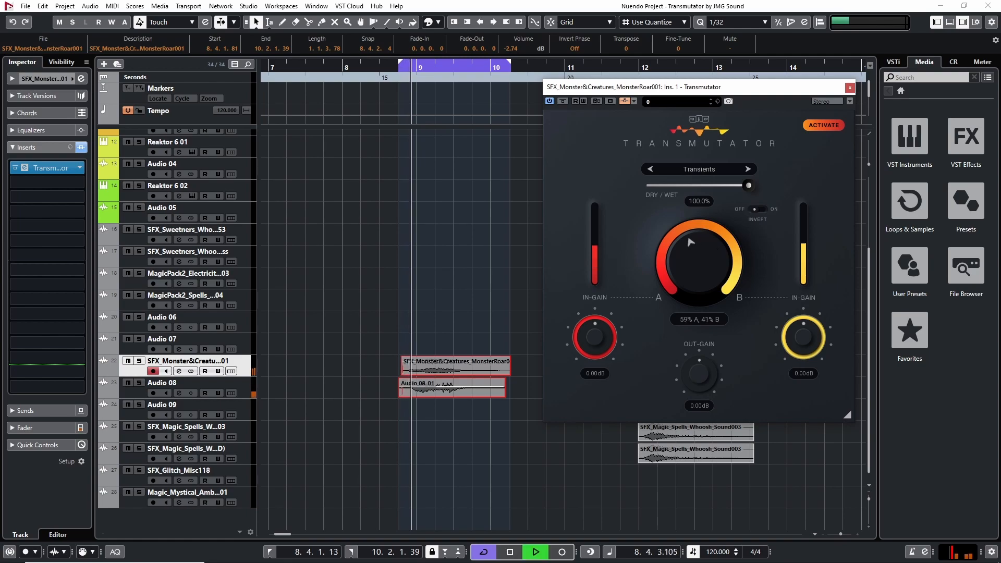
mouse_move(694, 241)
left_mouse_down()
mouse_move(723, 256)
mouse_move(694, 242)
mouse_move(677, 265)
mouse_move(681, 251)
mouse_move(707, 268)
mouse_move(707, 249)
left_mouse_up()
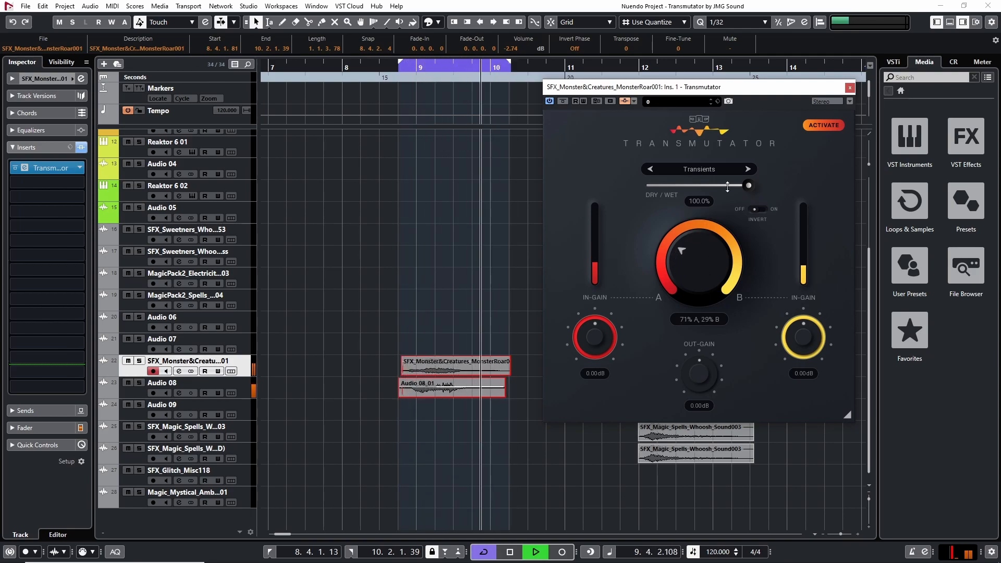
Step: Switch Transmutator to Morph mode and play the monster loop while varying the A/B mix, including about 42% A, 58% B
key("space")
left_click(705, 165)
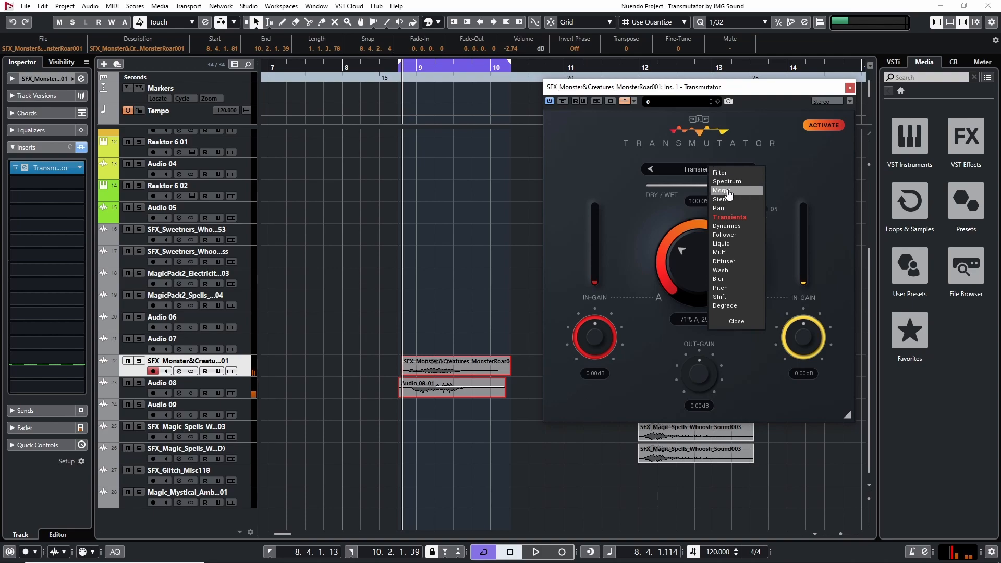
left_click(729, 191)
key("space")
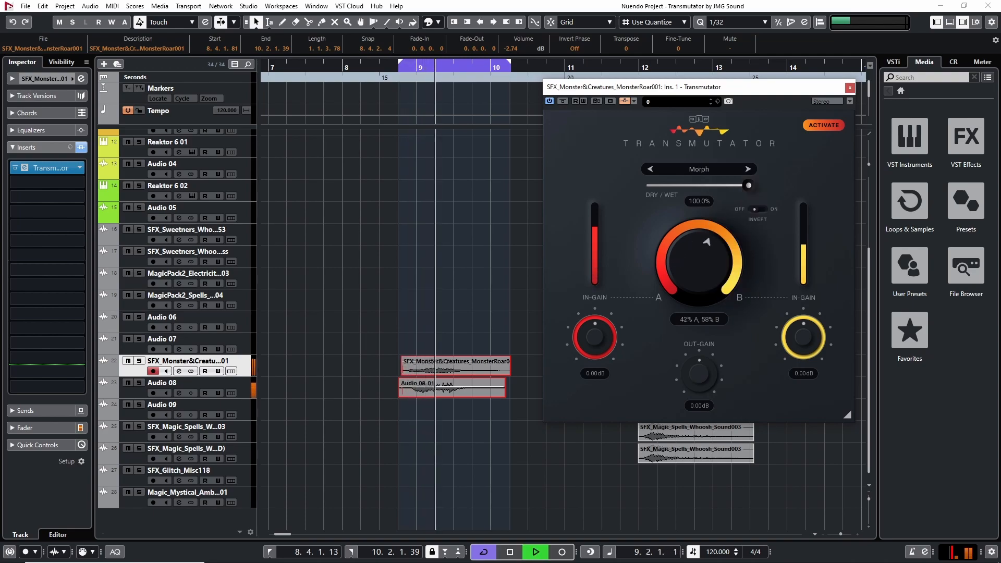
left_click_drag(702, 251, 694, 226)
Step: Audition Morph with Invert on at about 16% A, 84% B, ending with Invert off and about 49% A, 51% B
left_click(757, 210)
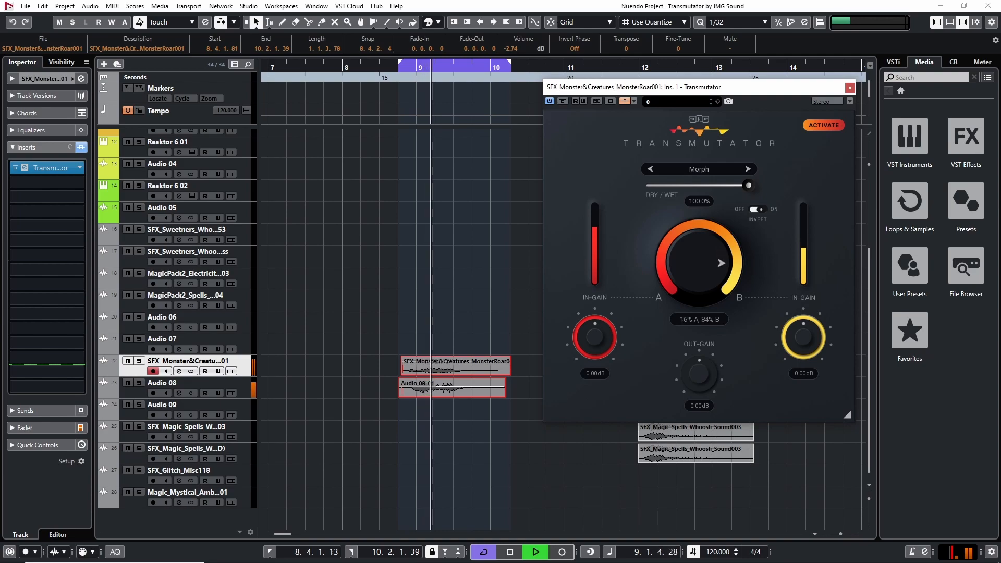
left_click_drag(717, 252, 717, 281)
key("space")
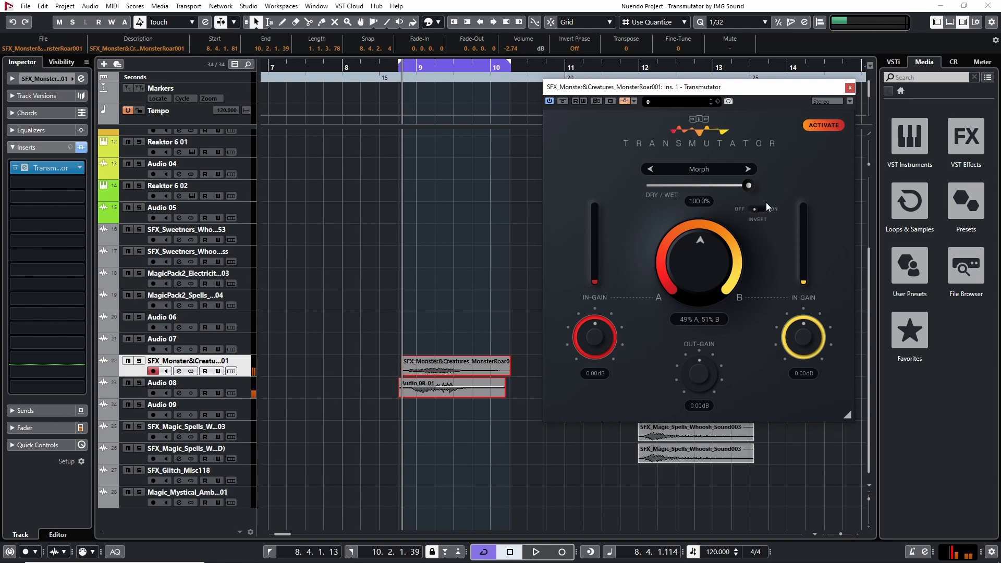
Step: Audition the monster loop in Spectrum mode at about 54% A, 46% B, and close the plug-in with the clips deselected
left_click(699, 169)
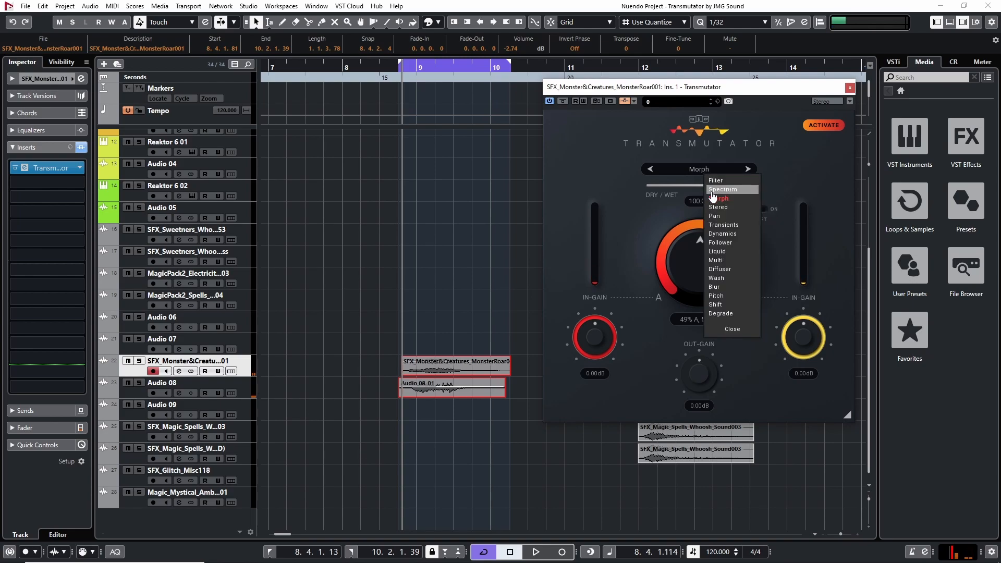
left_click(713, 190)
key("space")
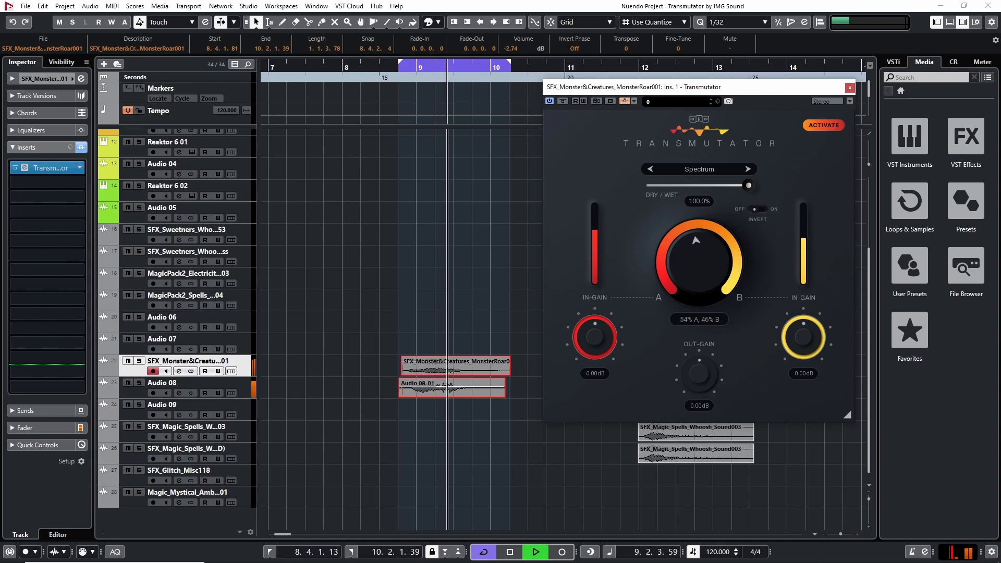
left_click_drag(703, 229, 703, 234)
key("space")
left_click(850, 88)
left_click(713, 290)
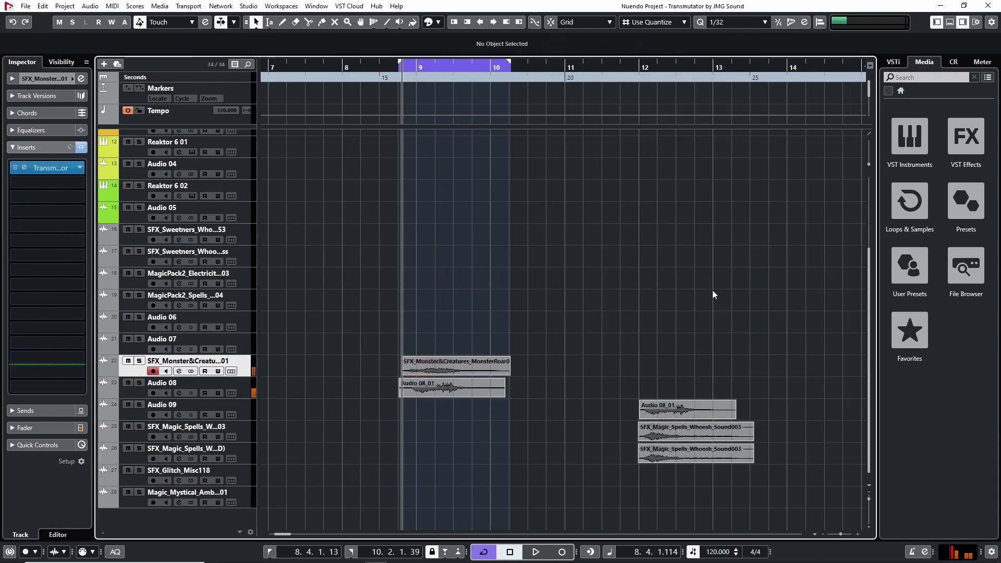
Step: Set the loop range around the Audio 08_01 and magic spell whoosh clips at bar 12 and select the Audio 09 track
key("g")
key("g")
key("g")
key("g")
key("h")
key("h")
key("h")
scroll(588, 309, "right", 3)
key("h")
key("h")
key("h")
scroll(563, 373, "right", 6)
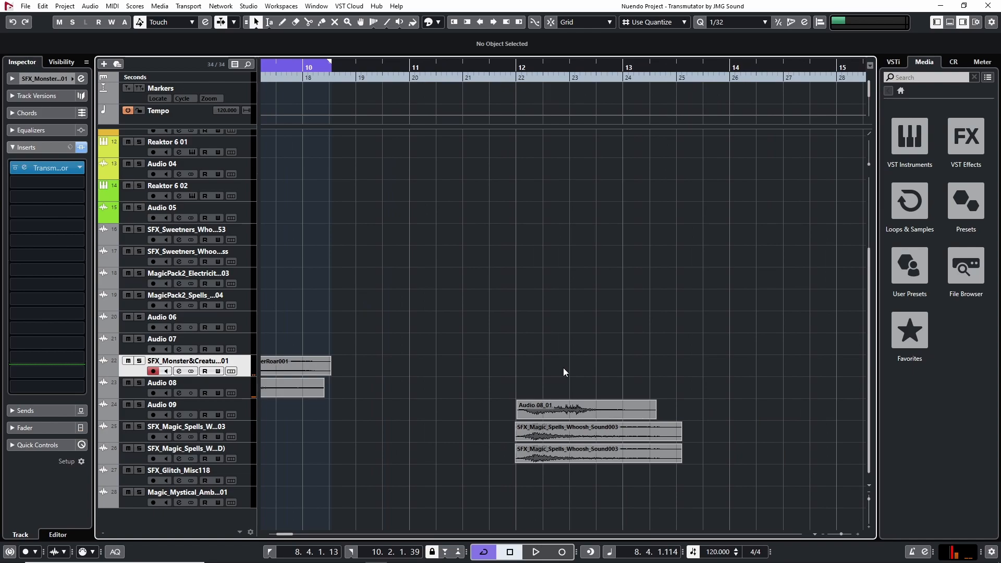
left_click(167, 441)
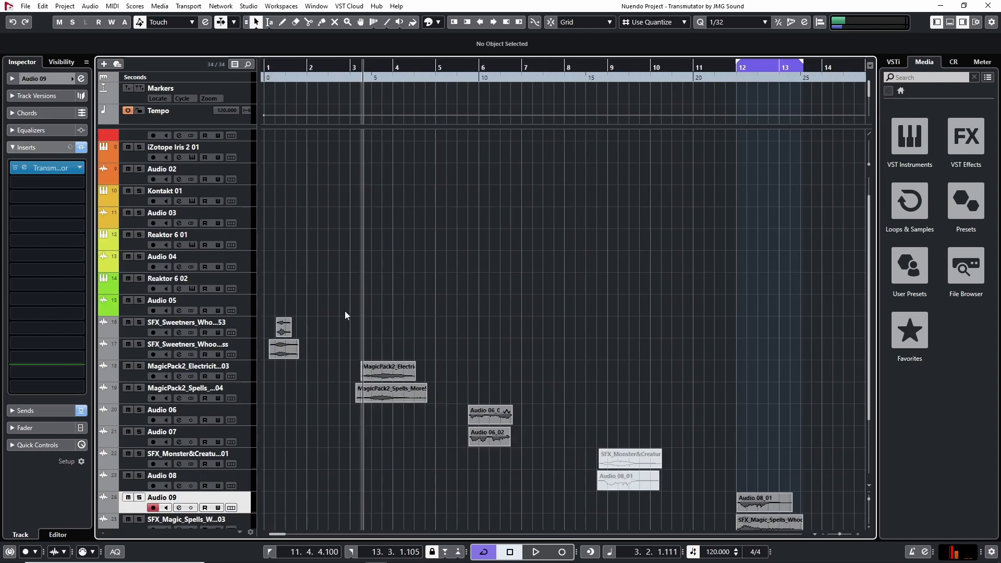
Step: Loop the two MagicPack2 spell clips near bar 3 and open Transmutator on the MagicPack2 electricity track
left_click_drag(344, 311, 384, 467)
key("p")
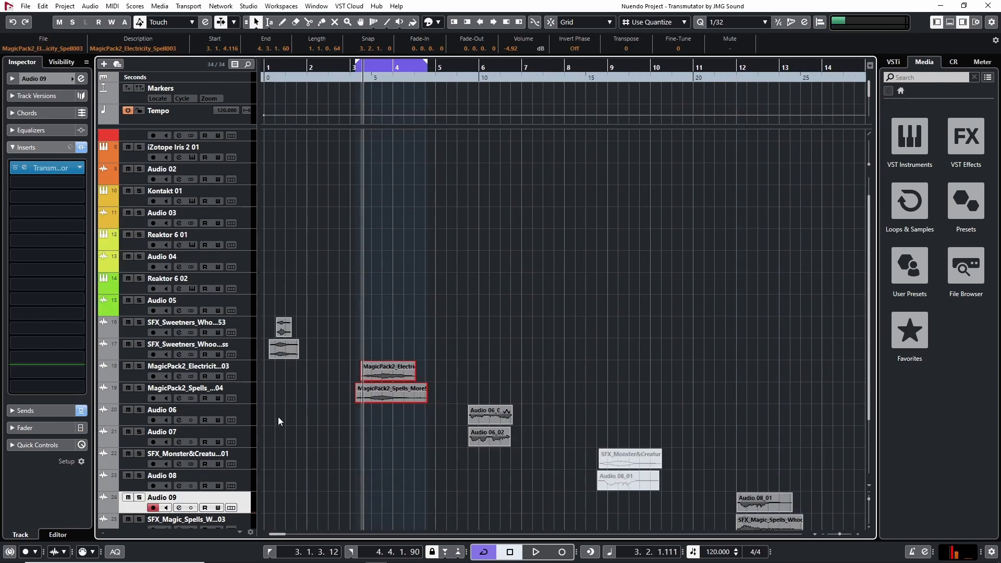
left_click(154, 367)
left_click(54, 166)
Step: Set the mode to Liquid and audition the looped magic spell clips at 50% A, 50% B
left_click(351, 194)
left_click(367, 272)
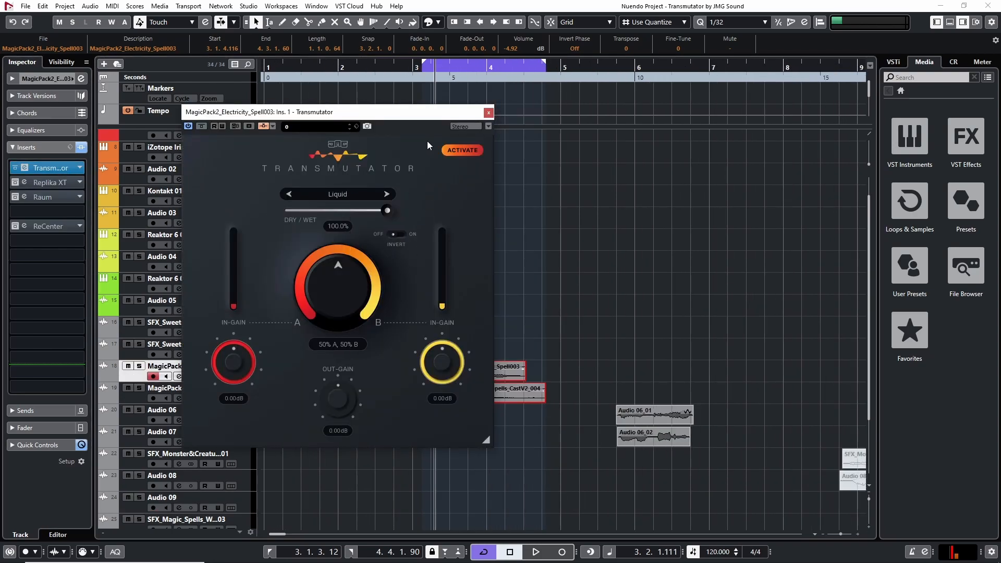
key("space")
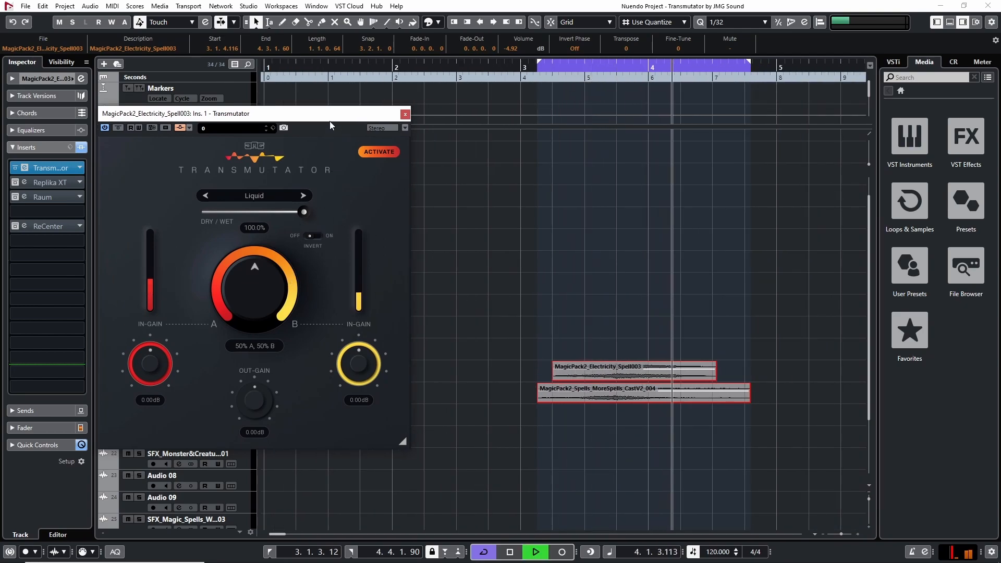
left_click_drag(321, 122, 440, 123)
key("space")
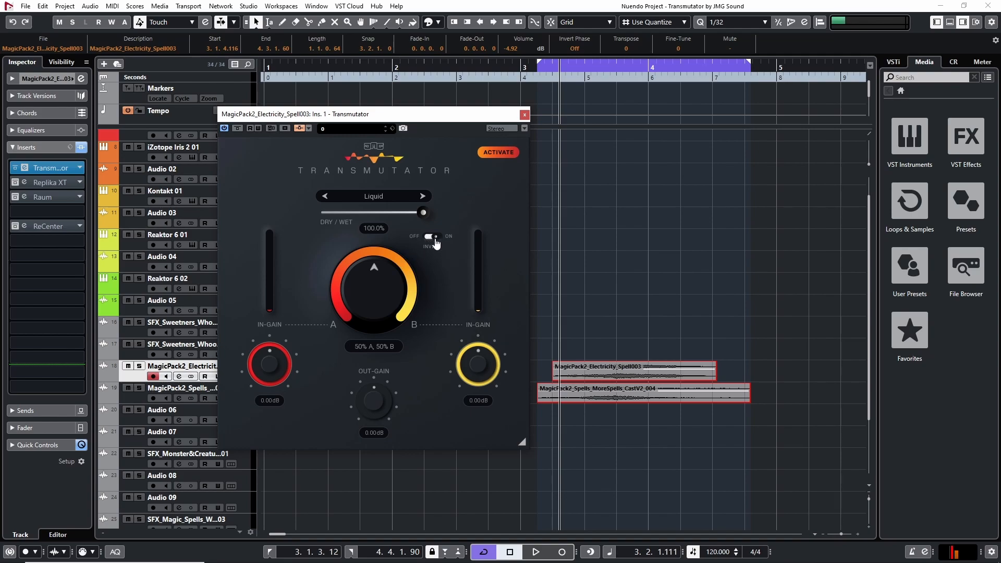
Step: Replay the spell loop while sweeping the A/B mix, enabling Invert and ending at about 22% A, 78% B
left_click(534, 68)
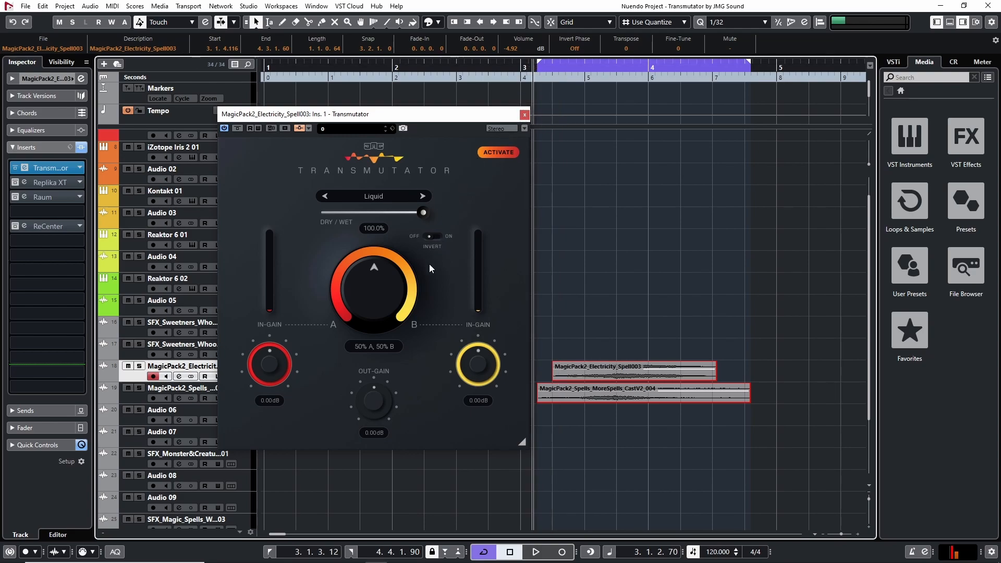
key("space")
mouse_move(423, 212)
left_mouse_down()
mouse_move(374, 212)
mouse_move(423, 212)
left_mouse_up()
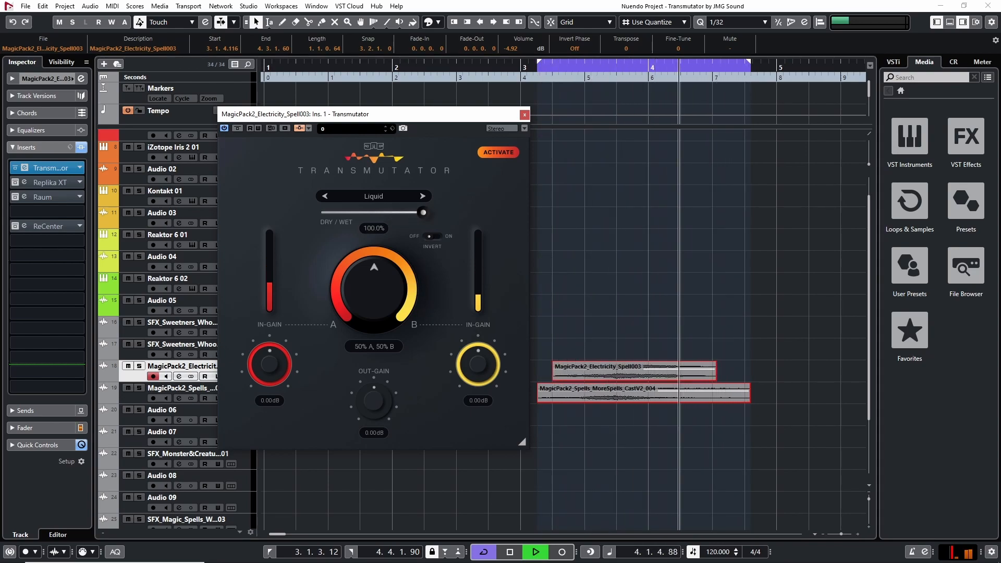
left_click_drag(374, 267, 385, 375)
left_click(432, 237)
left_click_drag(386, 284, 386, 207)
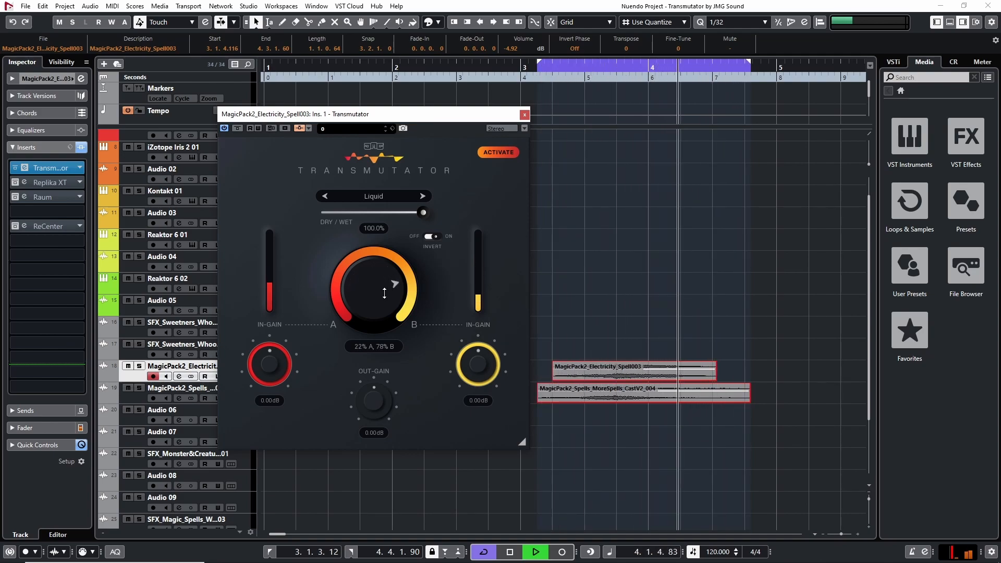
key("space")
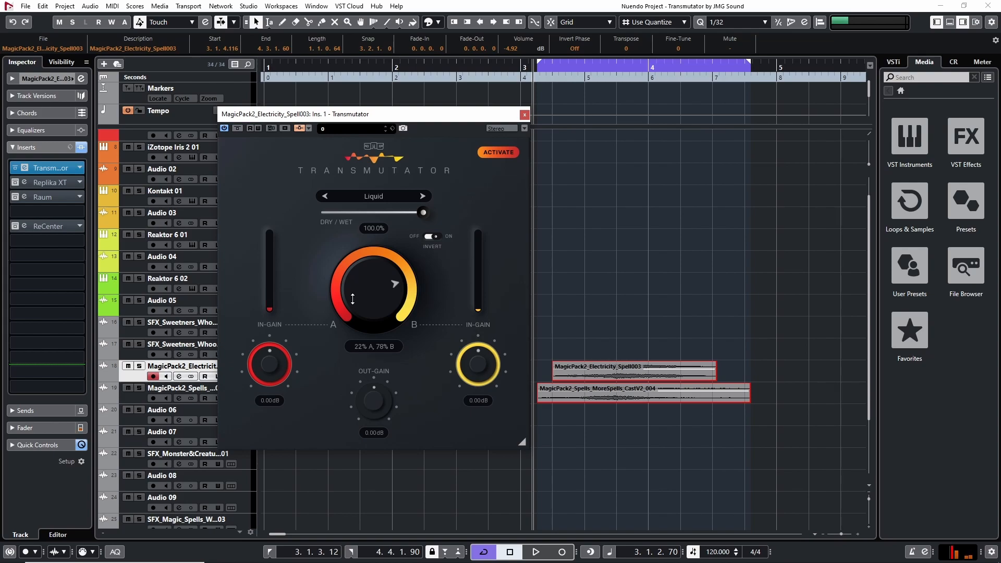
Step: Close the electricity track's Transmutator window without changing its mode and deselect the magic spell clips
left_click(383, 196)
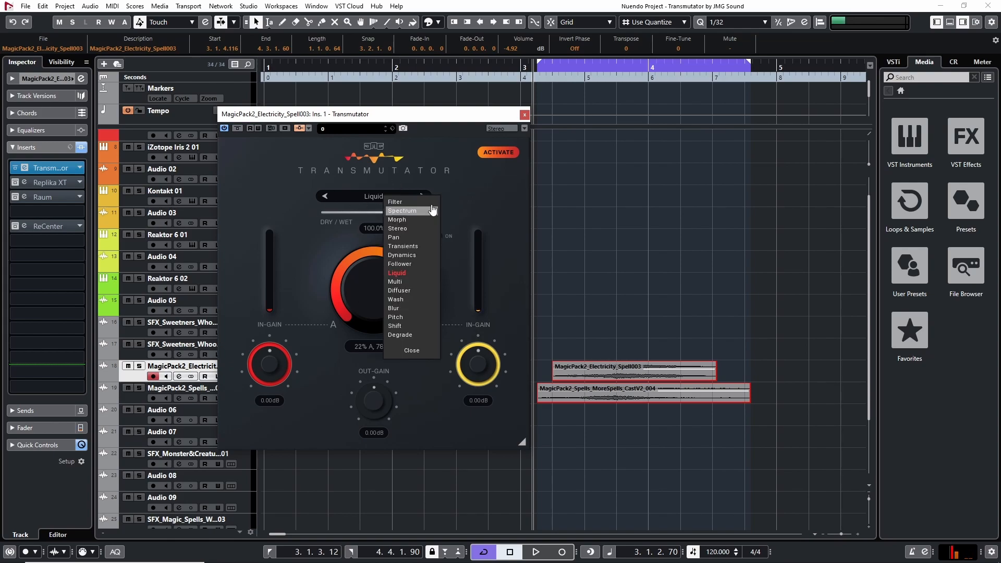
left_click(526, 116)
key("g")
key("g")
key("g")
left_click(677, 354)
scroll(709, 369, "right", 6)
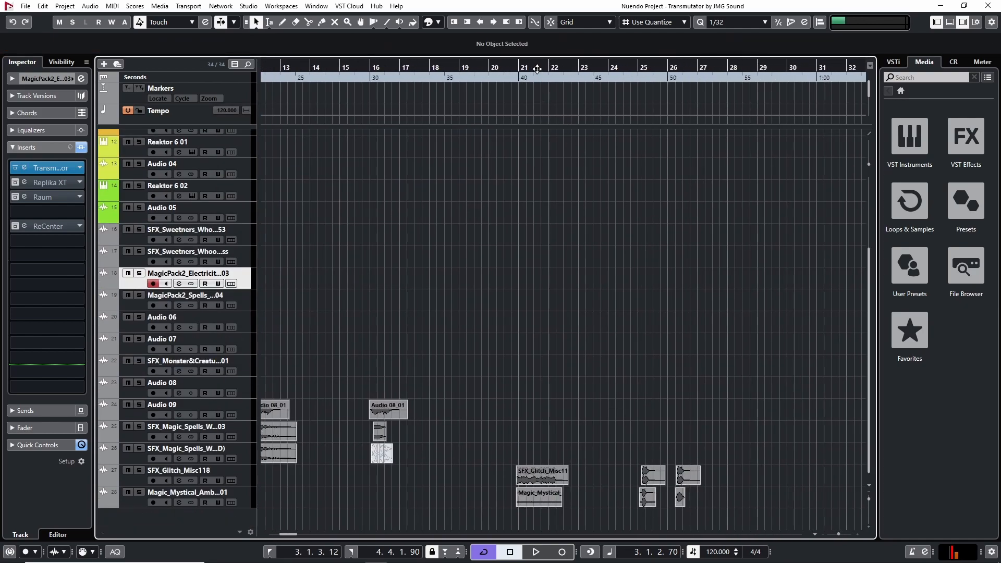
Step: Select the SFX_Glitch_Misc118 and Magic_Mystical_Ambience001 clips near bar 21 and set the loop range to them
left_click(537, 69)
key("h")
key("h")
key("h")
key("h")
key("h")
key("h")
left_click_drag(547, 404, 618, 521)
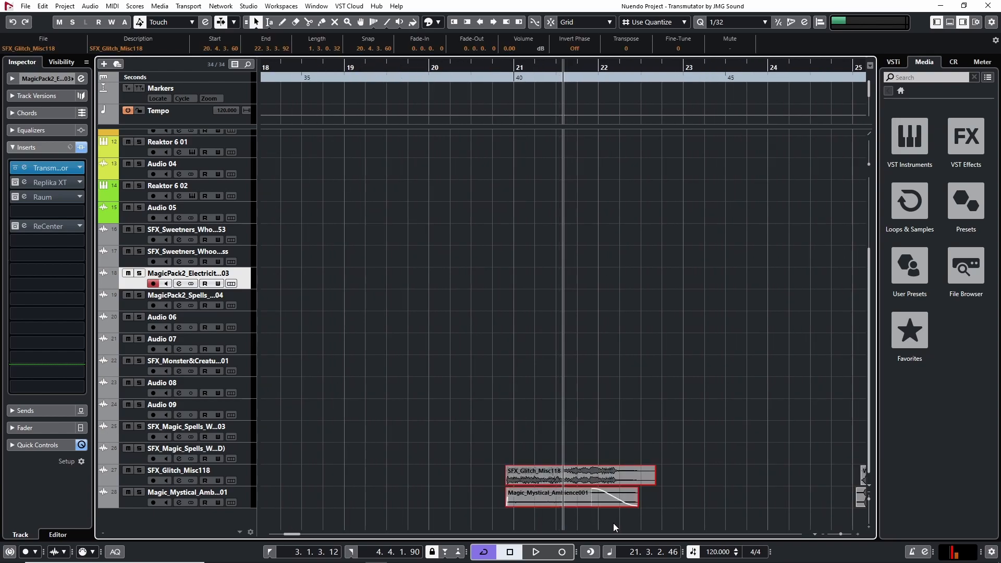
key("p")
Step: Open Transmutator on the SFX_Glitch_Misc118 track and audition Morph from full A to full B, ending at about 51% A, 49% B
left_click(127, 480)
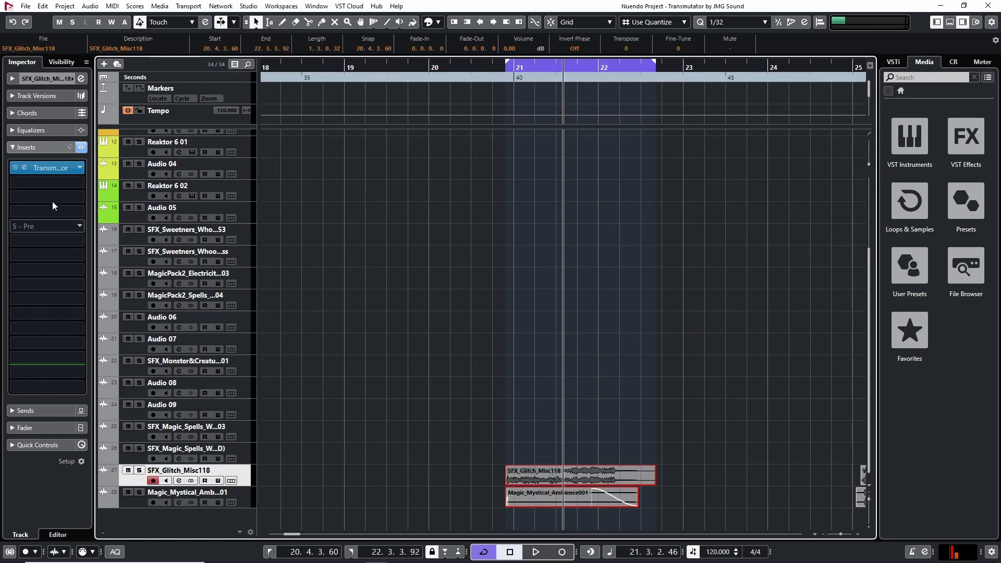
left_click(24, 167)
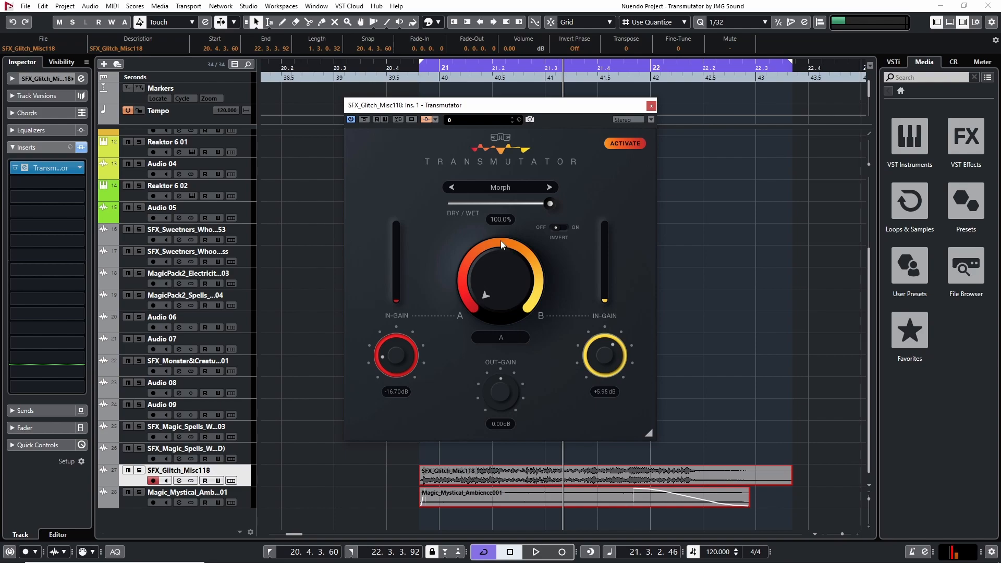
key("space")
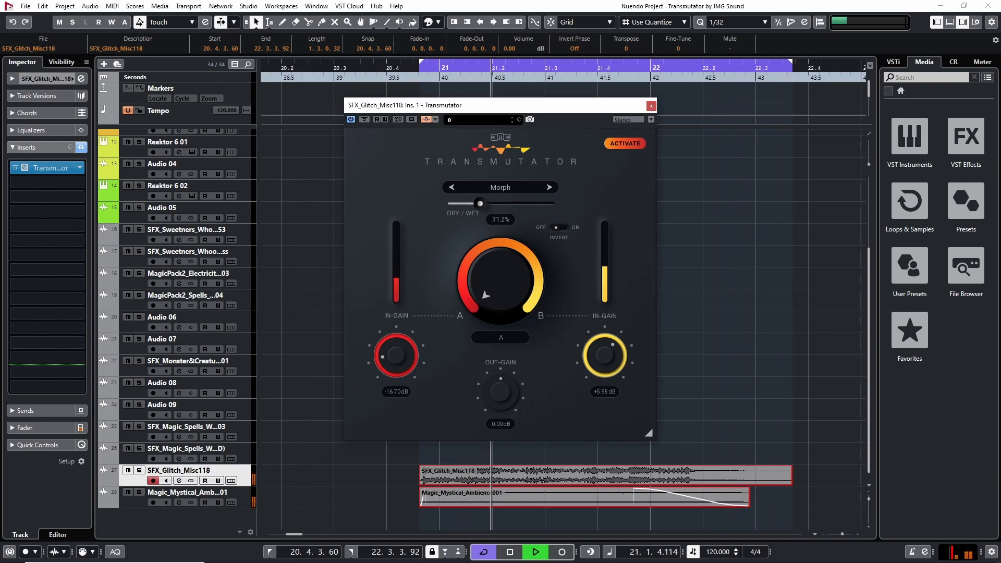
left_click_drag(514, 282, 514, 209)
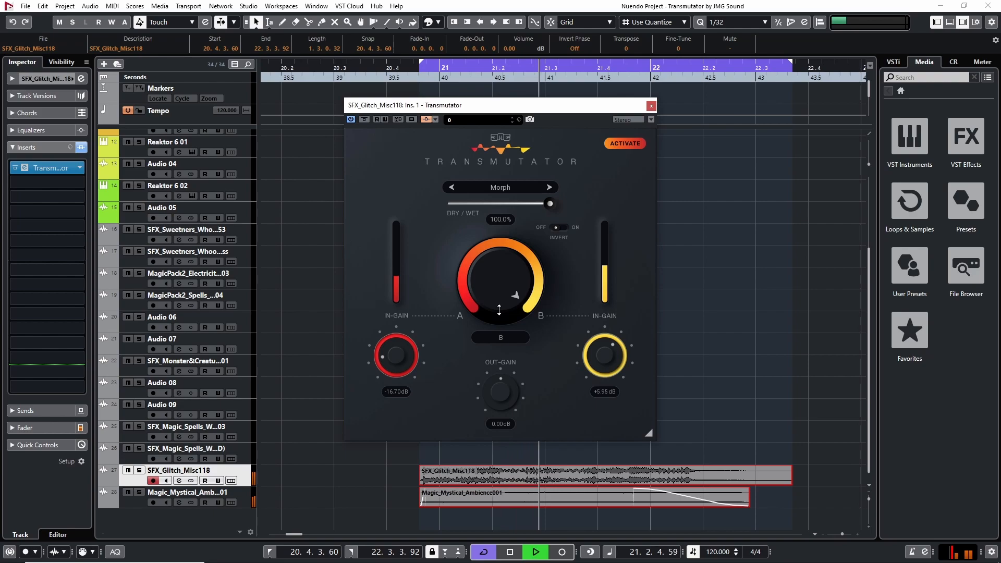
key("space")
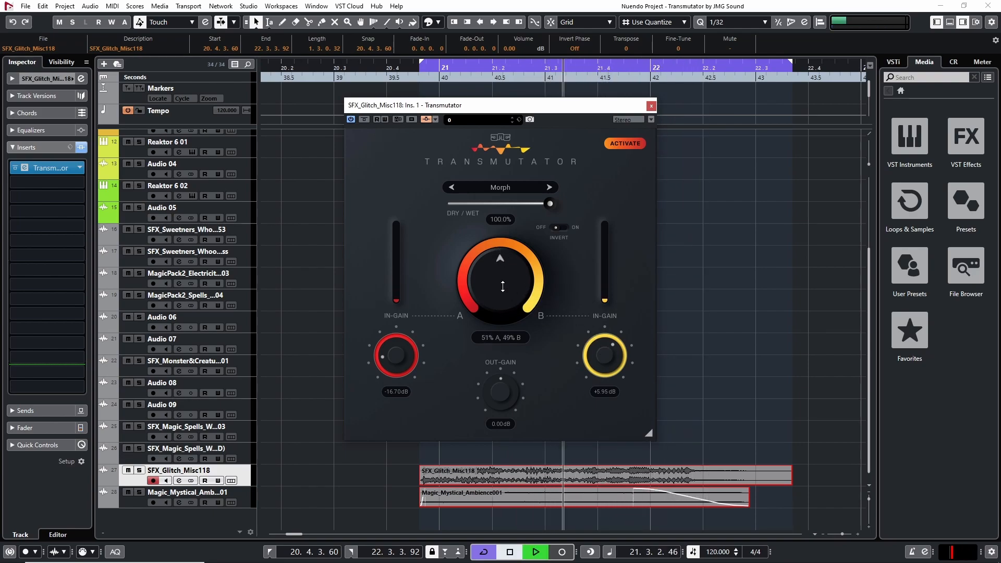
Step: Audition the glitch and ambience loop at 0% dry/wet, and replay it with dry/wet back at 100%
key("space")
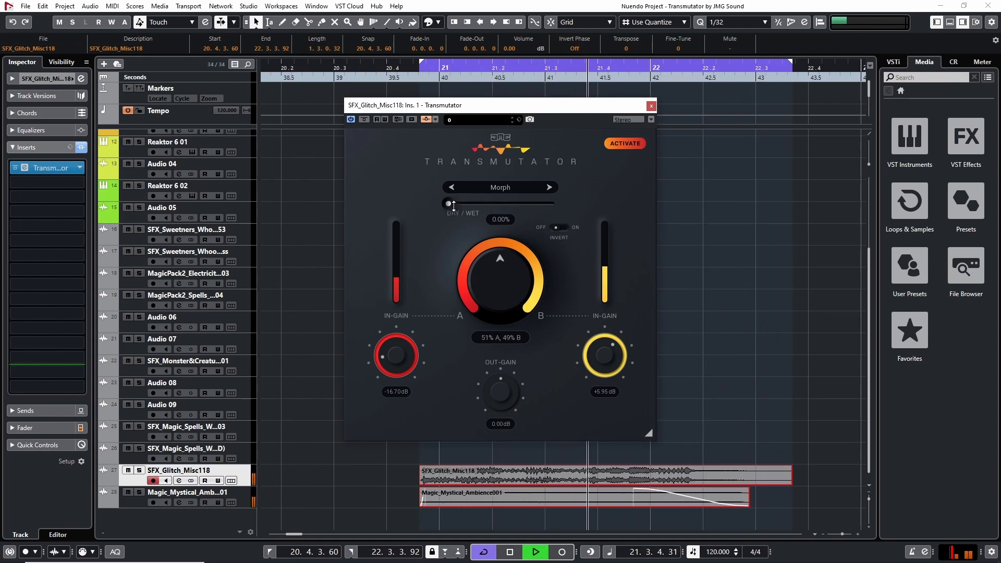
key("space")
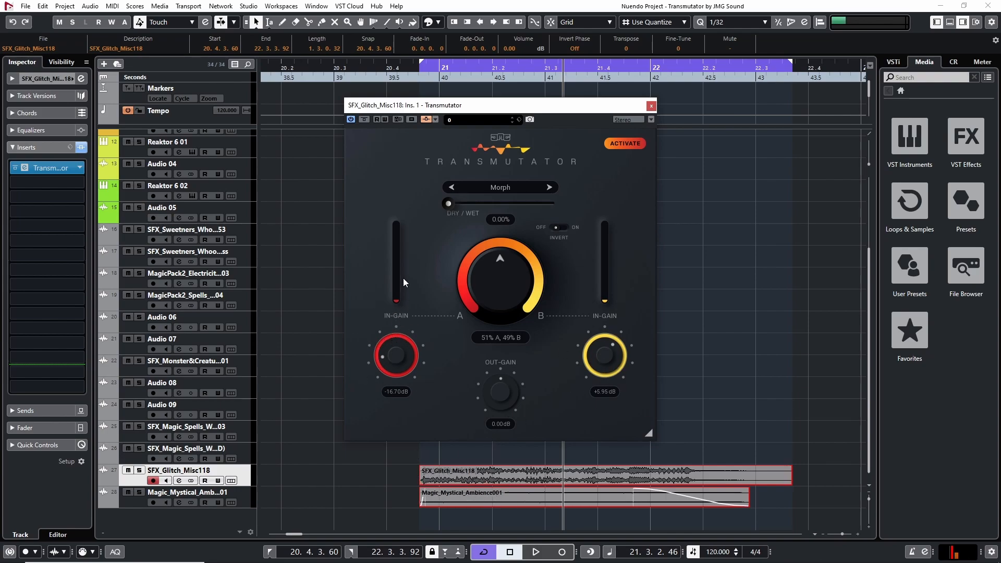
key("space")
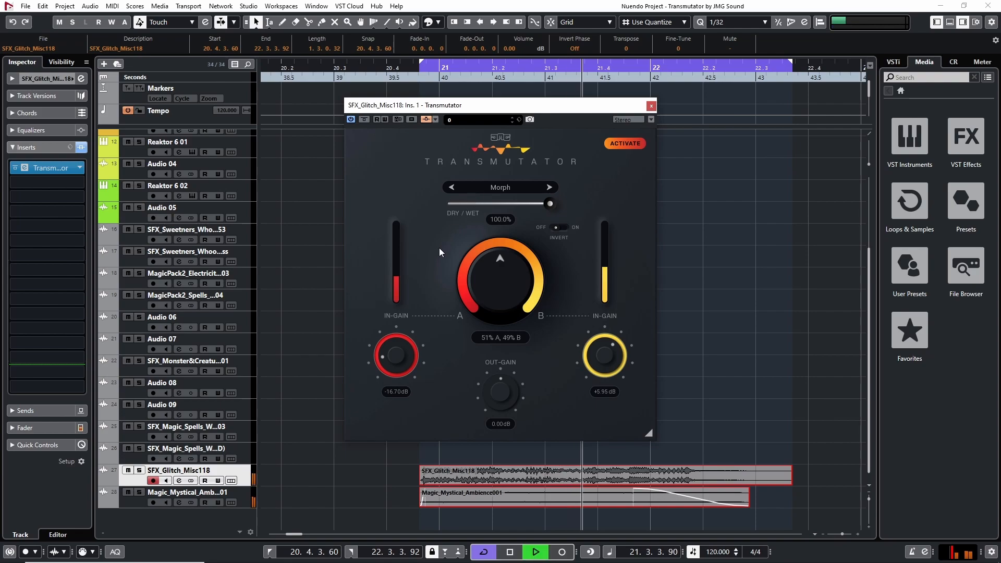
Step: Vary the A/B mix on the glitch loop and turn Invert on, ending at about 40% A, 60% B
mouse_move(527, 286)
left_mouse_down()
mouse_move(527, 263)
mouse_move(528, 309)
mouse_move(531, 250)
mouse_move(527, 291)
left_mouse_up()
left_click(557, 230)
key("space")
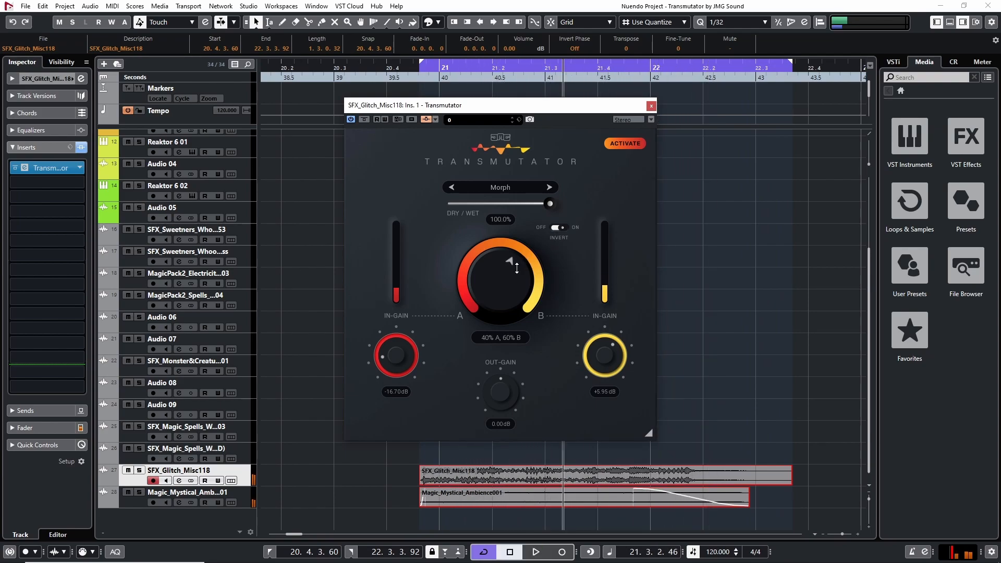
Step: Audition the inverted Morph blend at about 57% A, 43% B and set the mix to about 67% A, 33% B
key("space")
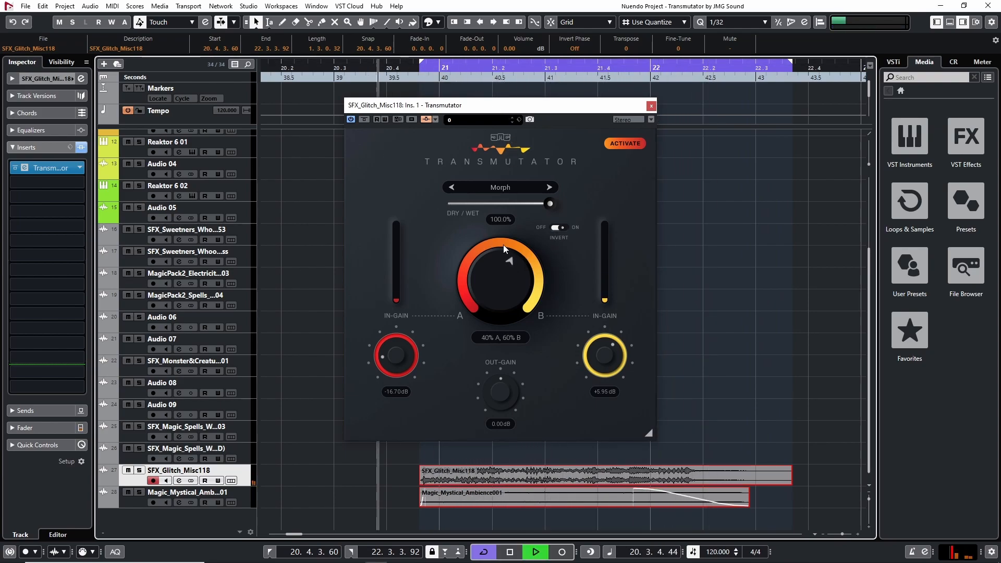
mouse_move(508, 265)
left_mouse_down()
mouse_move(507, 254)
mouse_move(508, 263)
left_mouse_up()
key("space")
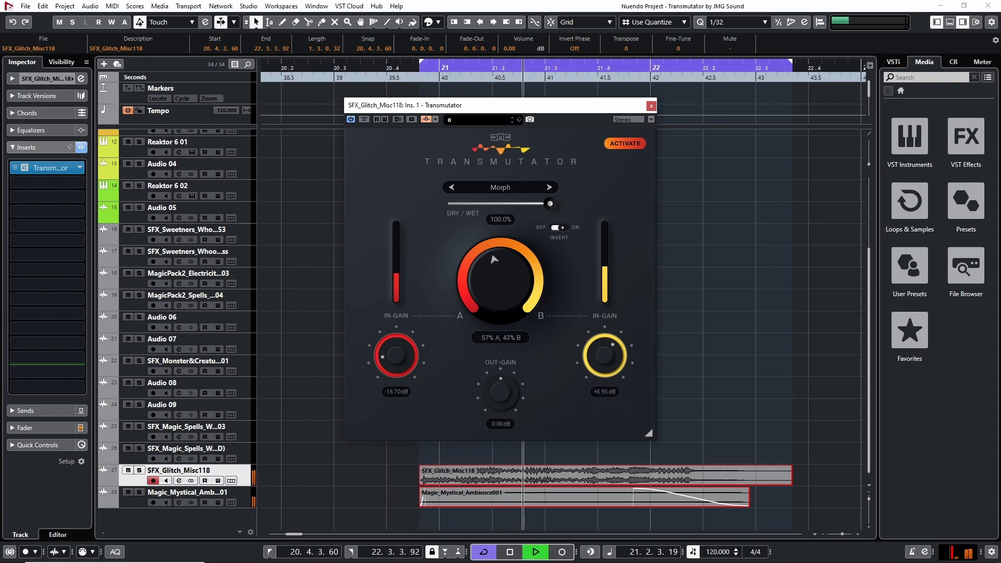
mouse_move(513, 224)
left_mouse_down()
mouse_move(513, 211)
mouse_move(513, 236)
left_mouse_up()
key("space")
Step: Switch to Filter mode and audition the glitch loop with Invert off, ending at about 32% A, 68% B
left_click(501, 187)
left_click(515, 243)
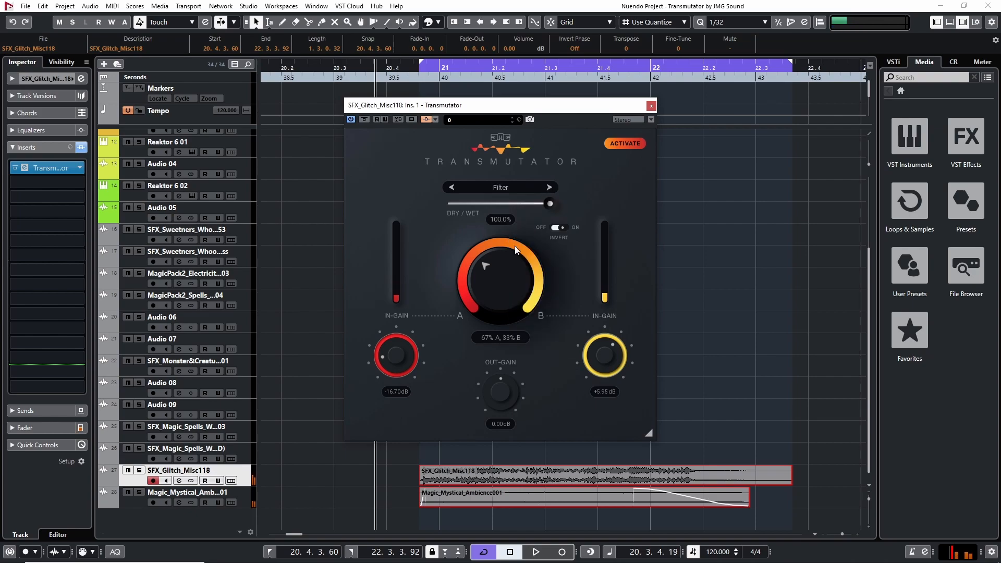
key("space")
left_click_drag(501, 280, 540, 235)
left_click(559, 228)
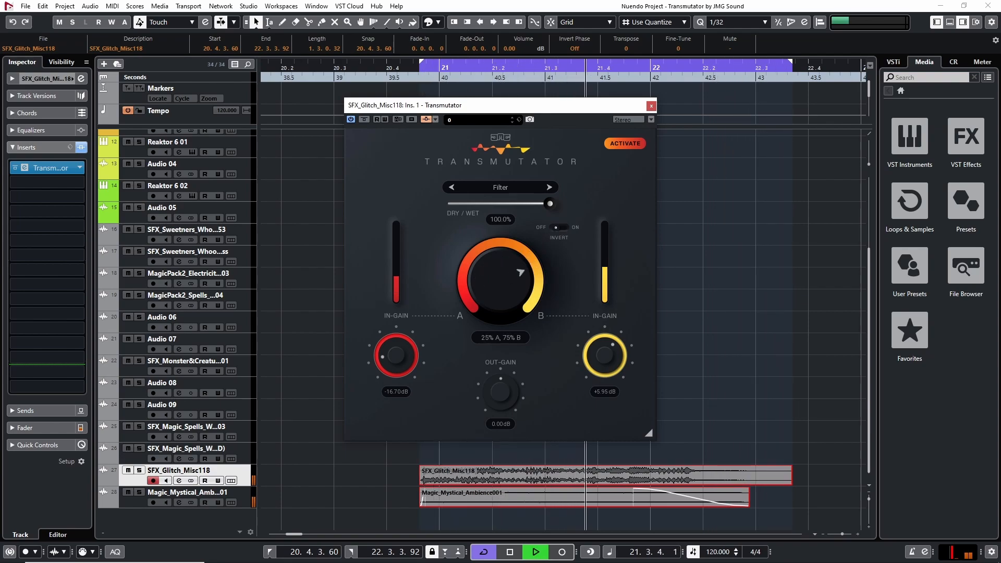
key("space")
Step: Audition Liquid mode at about 48% A, 52% B and raise the A input gain to about -7.87 dB
left_click(524, 186)
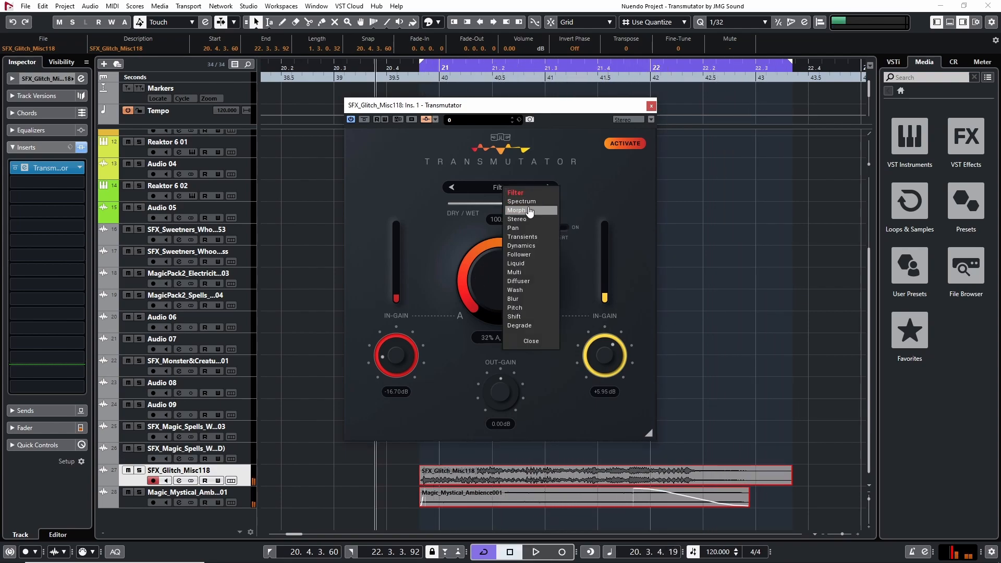
left_click(535, 263)
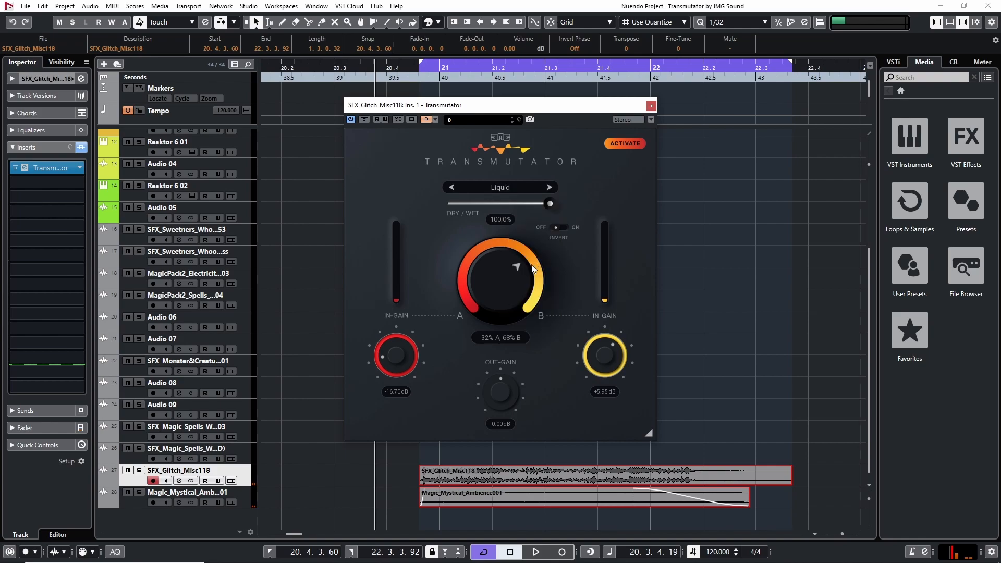
key("space")
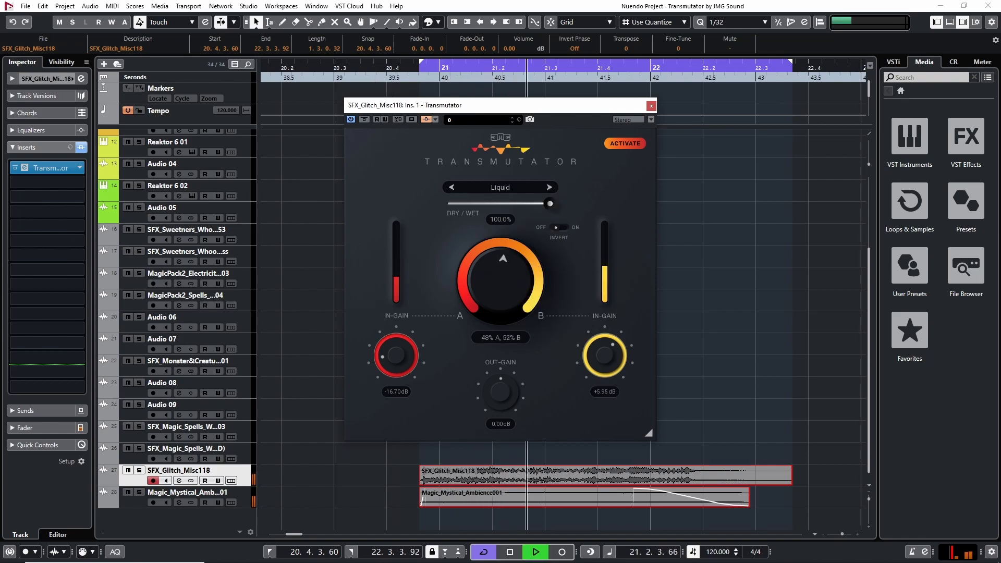
left_click_drag(530, 245, 501, 282)
left_click_drag(397, 355, 397, 332)
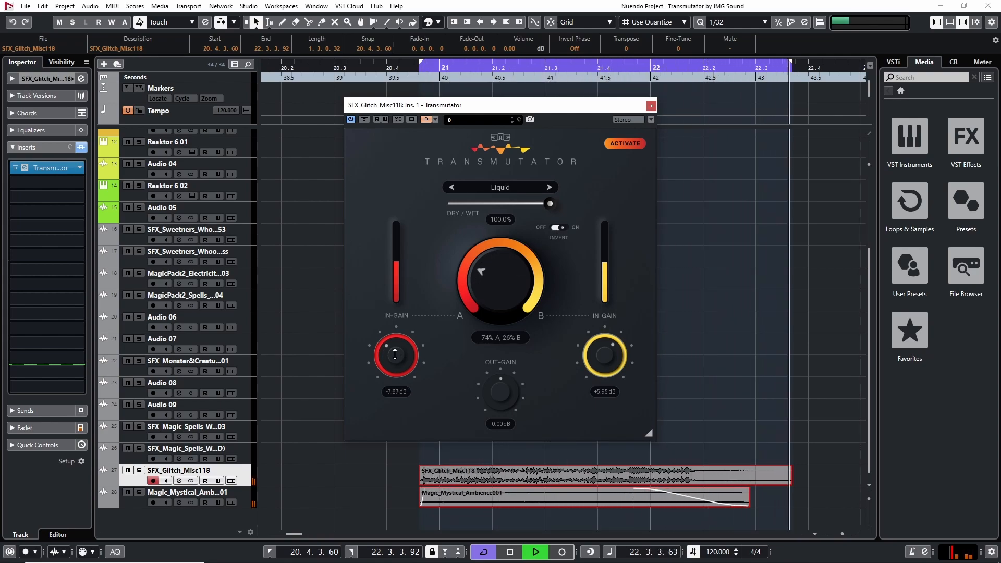
Step: Rebalance the A/B mix during playback and fine-tune the A input gain to about -7.30 dB
left_click_drag(478, 283, 479, 229)
left_click_drag(389, 354, 389, 364)
left_click_drag(494, 270, 494, 302)
left_click_drag(399, 356, 399, 343)
left_click_drag(506, 250, 502, 302)
Step: Audition the loop in Follower mode with Invert on, ending at about 64% A, 36% B
key("space")
key("space")
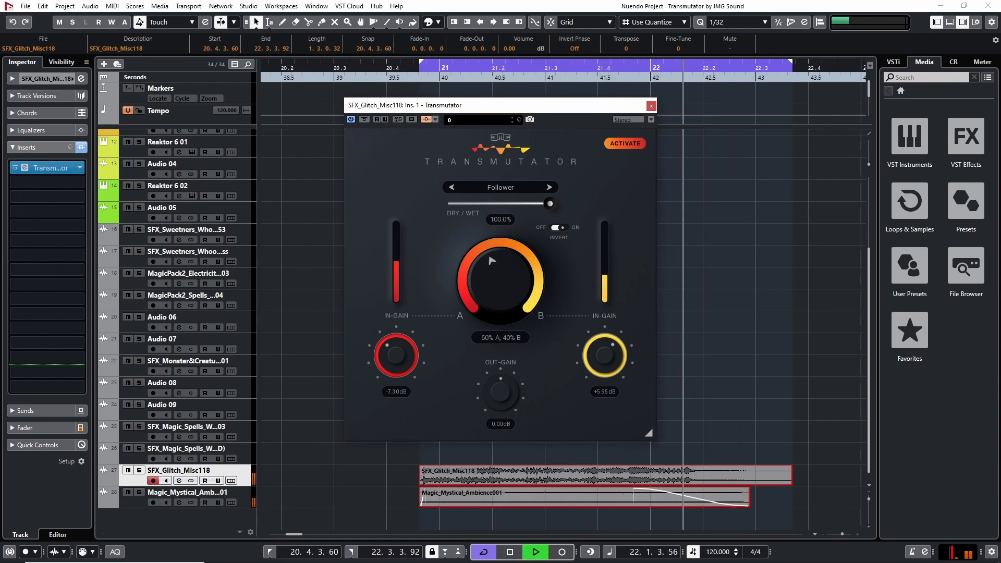
key("space")
Step: Switch to Diffuser mode and audition it with Invert off, ending at about 54% A, 46% B
left_click(537, 190)
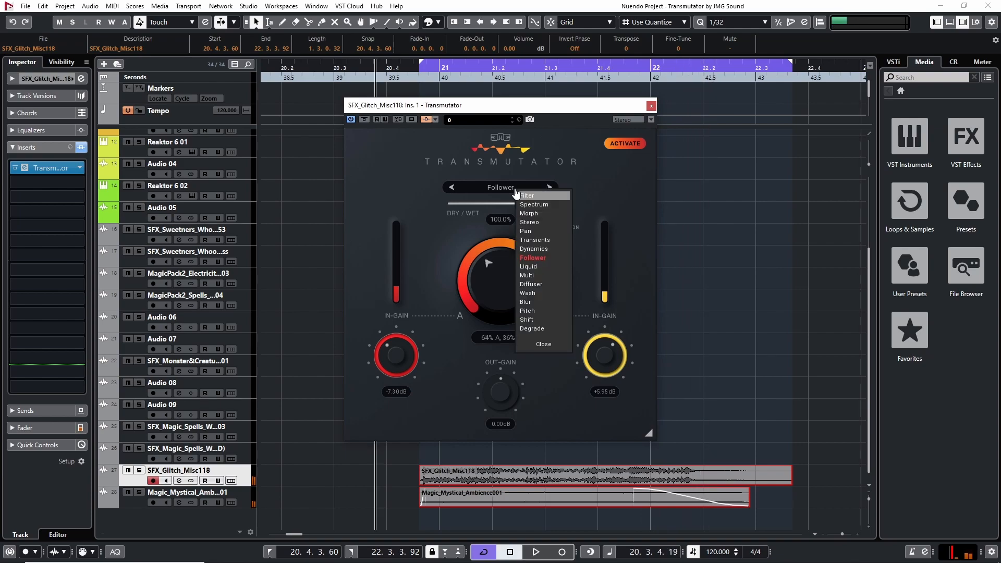
left_click(542, 284)
key("space")
mouse_move(507, 280)
left_mouse_down()
mouse_move(507, 230)
mouse_move(507, 270)
left_mouse_up()
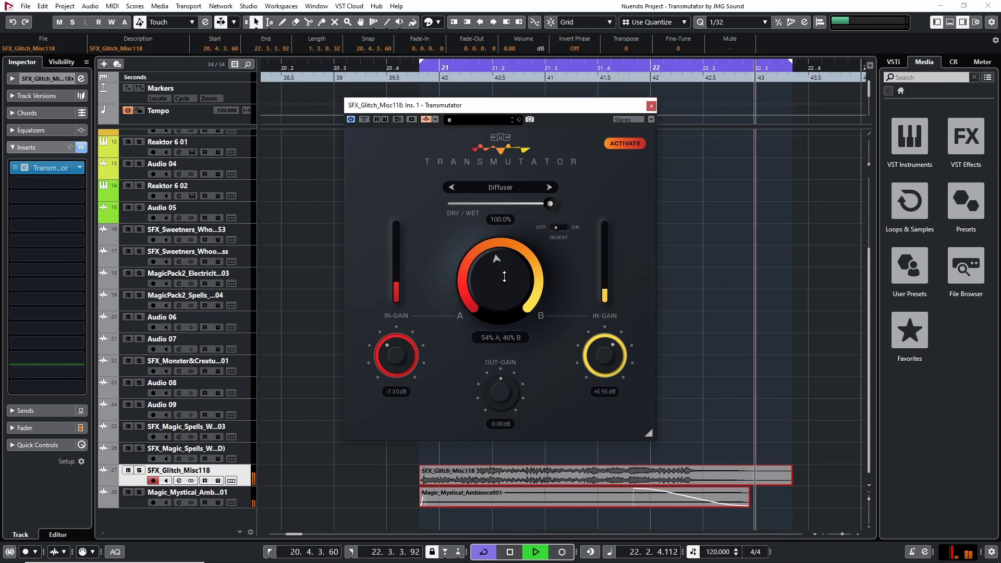
key("space")
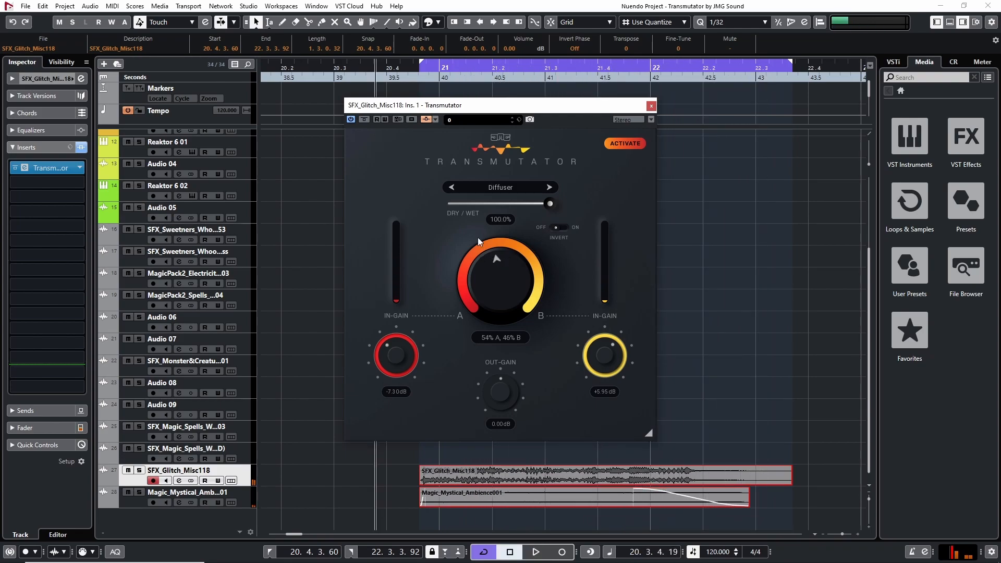
Step: Zoom the timeline out to show the neighbouring clips and reopen Transmutator on the SFX_Glitch_Misc118 track
left_click(510, 190)
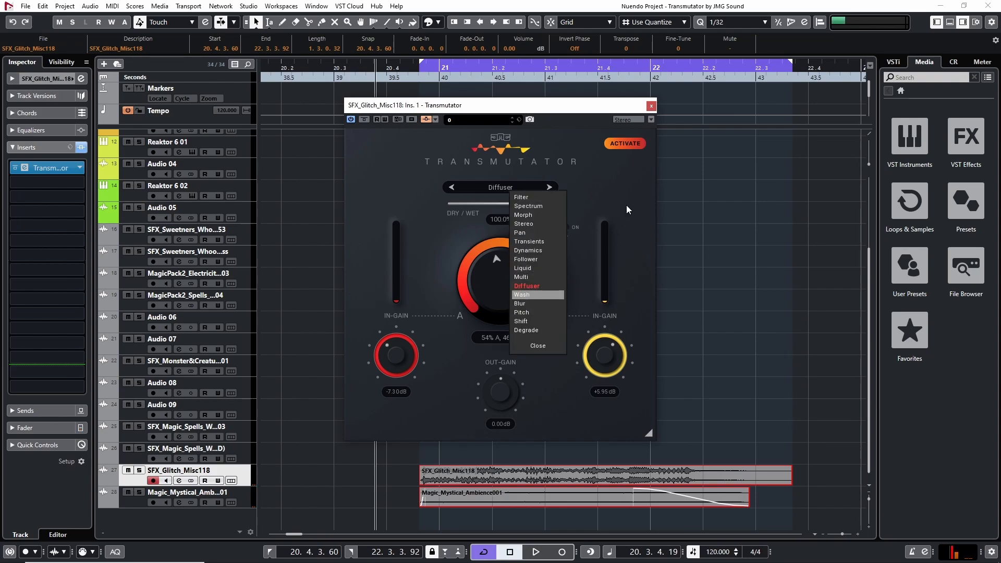
key("g")
key("g")
key("g")
key("g")
key("g")
key("g")
key("g")
key("g")
key("g")
key("g")
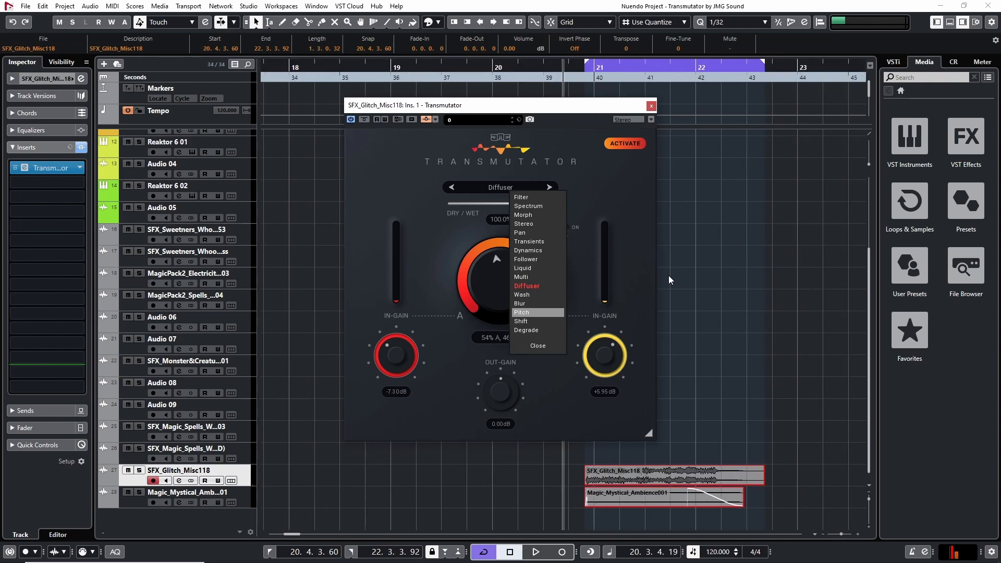
key("g")
key("g")
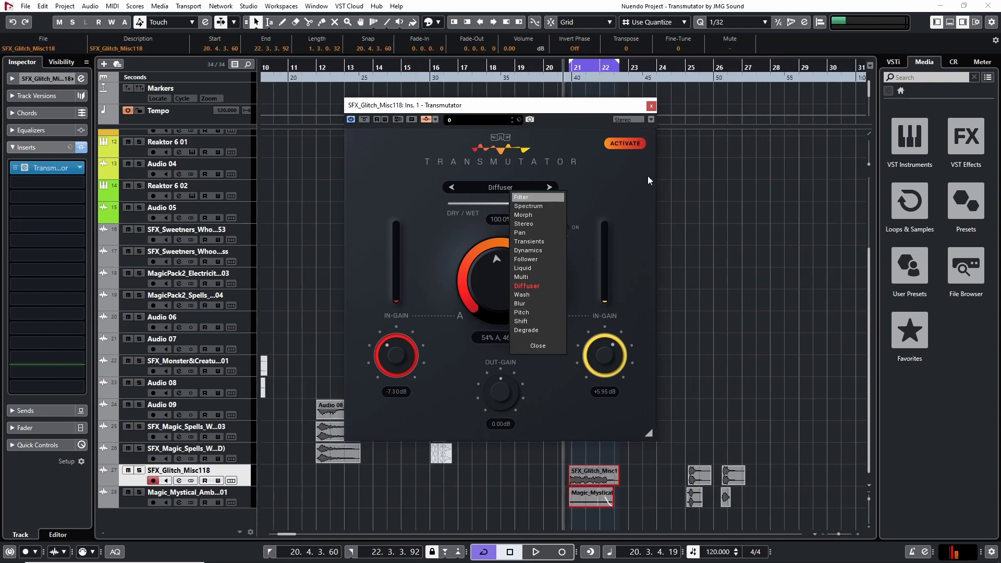
left_click(652, 107)
key("h")
key("h")
key("h")
key("h")
key("h")
key("h")
key("h")
key("h")
key("g")
key("g")
key("g")
key("g")
key("g")
left_click(47, 168)
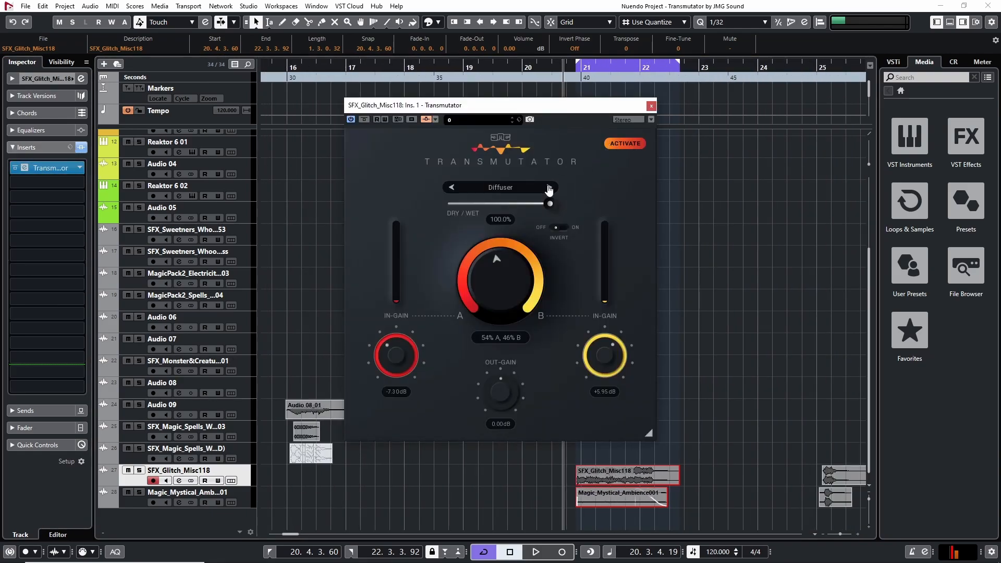
Step: Close and reopen the Transmutator window and switch its mode to Filter
left_click(511, 187)
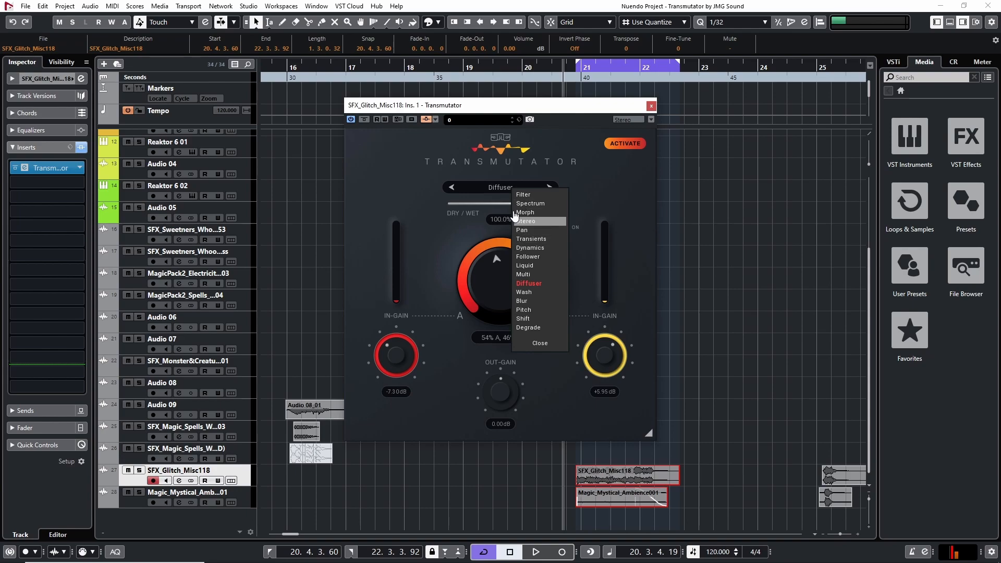
left_click(651, 106)
left_click(36, 167)
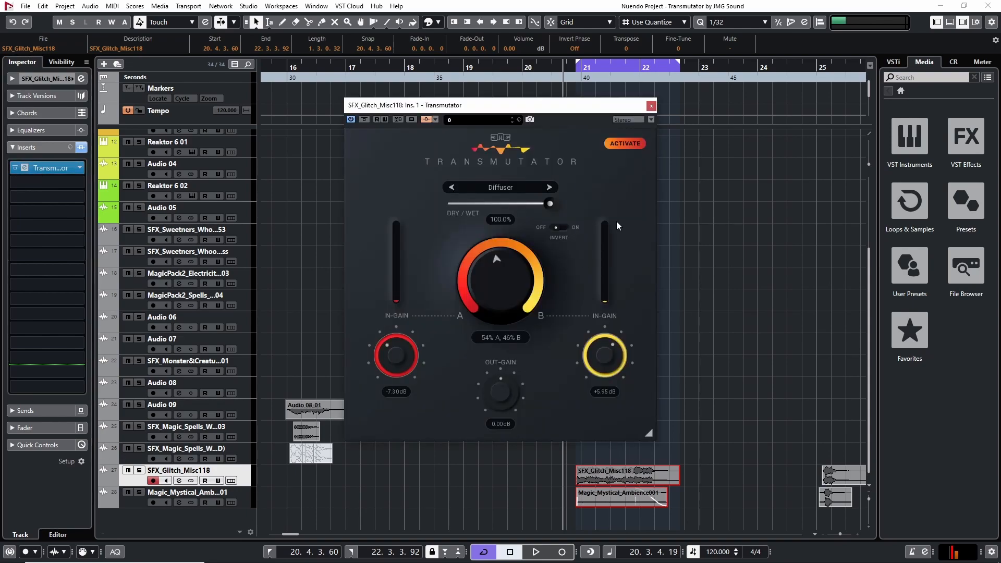
left_click(493, 186)
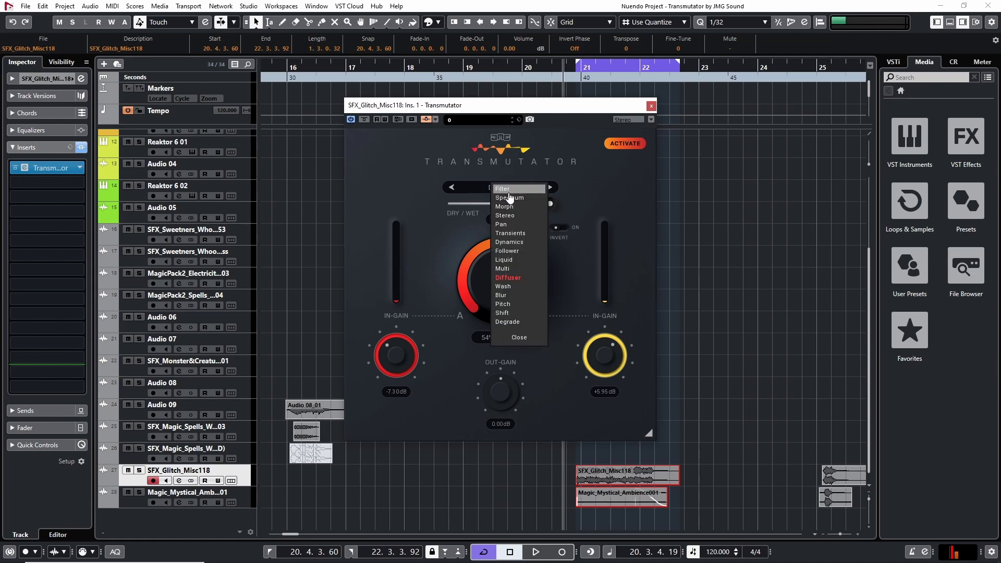
left_click(514, 190)
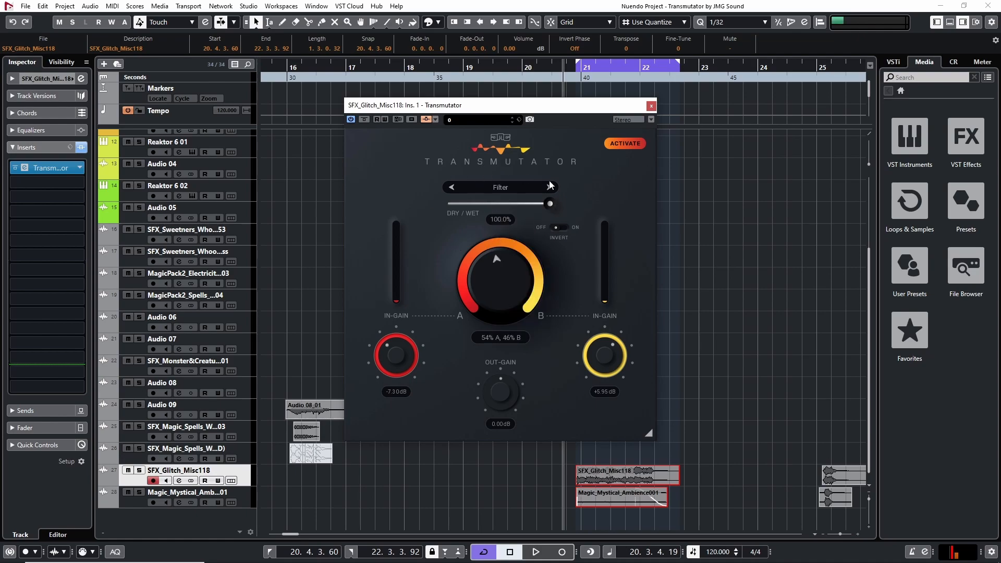
Step: Set the mode to Spectrum and audition the glitch loop, ending at about 67% A, 33% B
left_click(521, 187)
left_click(524, 199)
key("space")
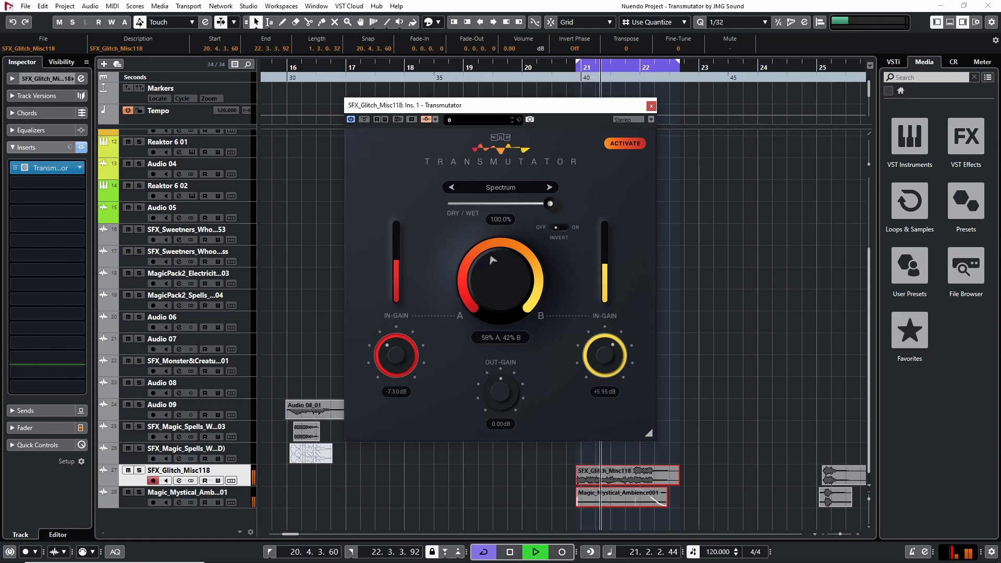
left_click_drag(502, 229, 503, 276)
key("space")
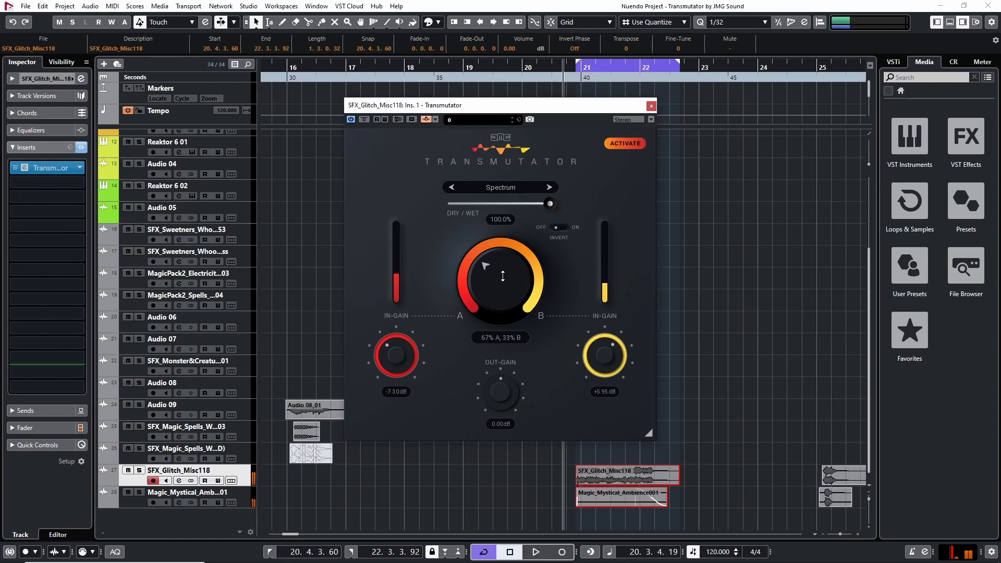
Step: Deselect the clips and audition Liquid mode with Invert off, ending at about 40% A, 60% B
left_click(505, 189)
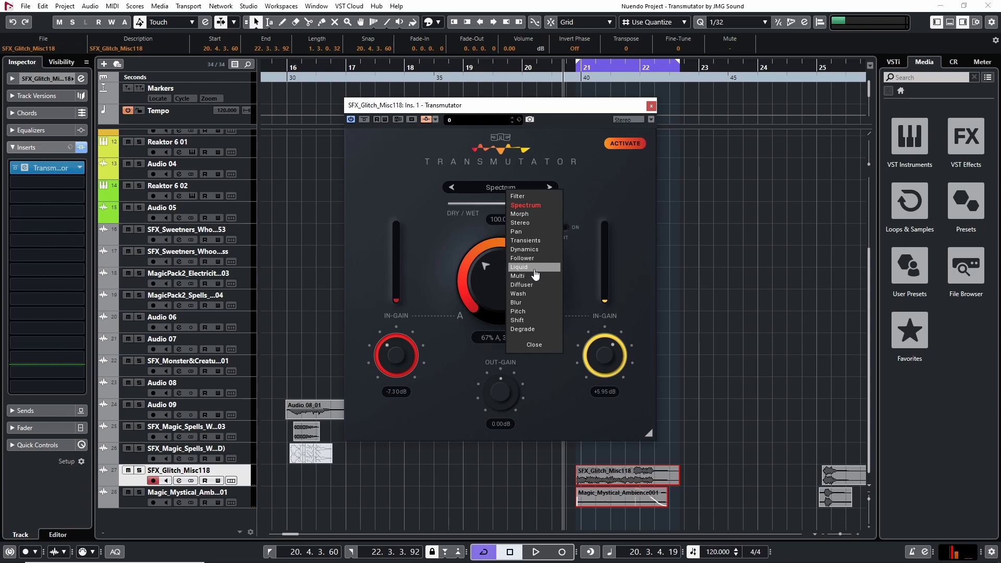
left_click(687, 430)
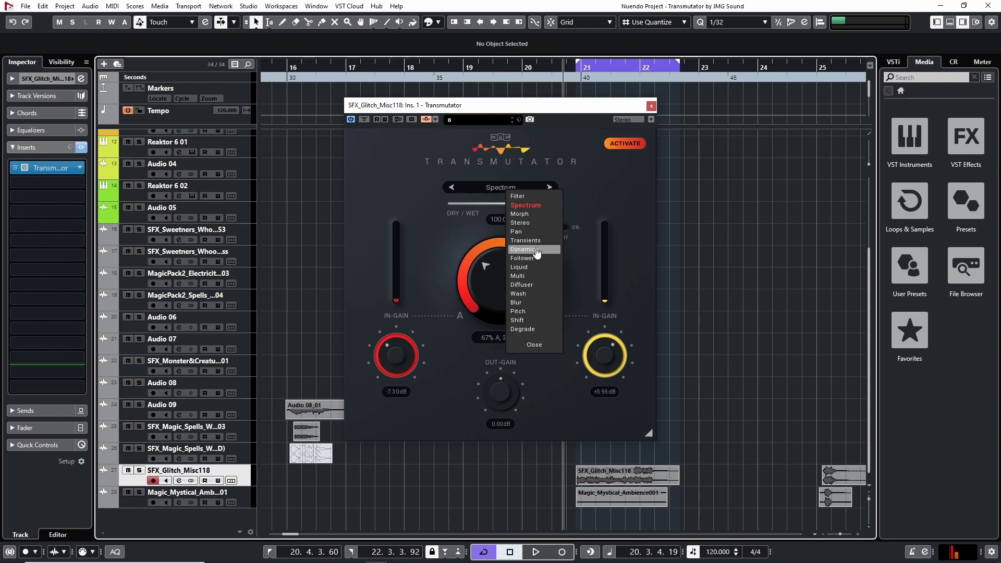
left_click(536, 268)
key("space")
left_click_drag(511, 290, 510, 255)
key("space")
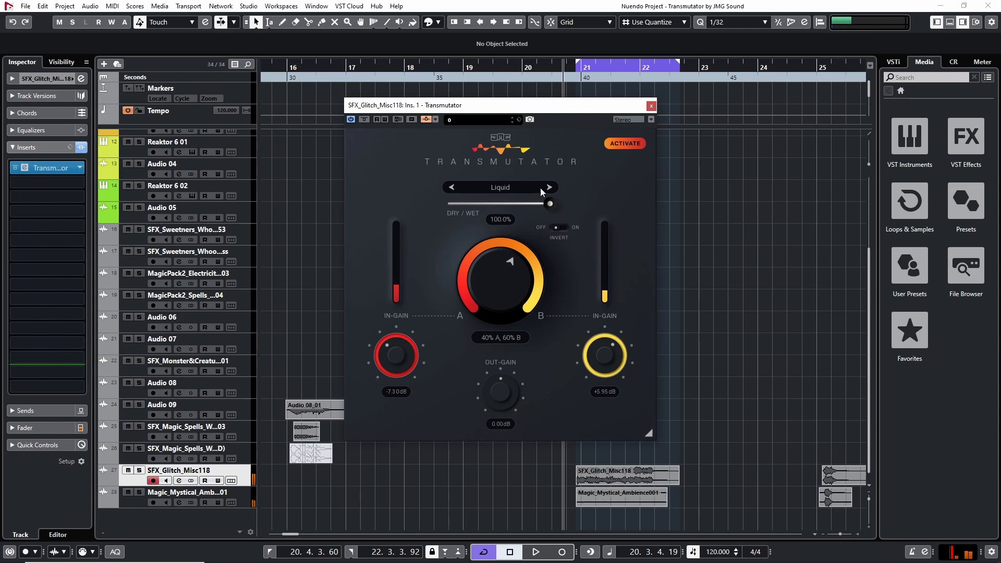
Step: Switch to Pitch mode and audition the loop, ending at about 26% A, 74% B
left_click(550, 187)
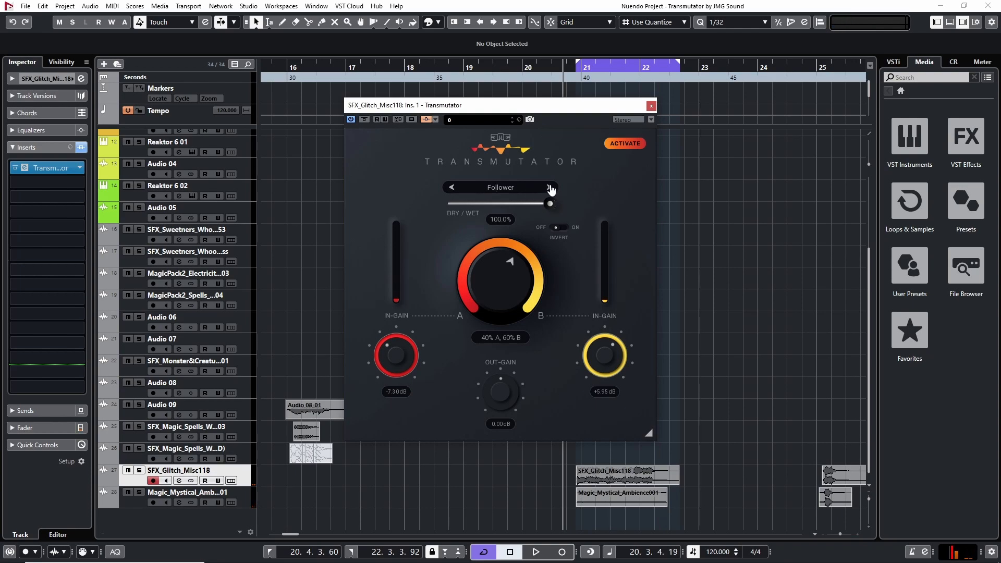
left_click(505, 188)
left_click(524, 309)
left_click_drag(492, 273, 535, 262)
key("space")
Step: Enter 100 as the A/B mix value for full B, and readjust the mix to about 49% A, 51% B
double_click(510, 268)
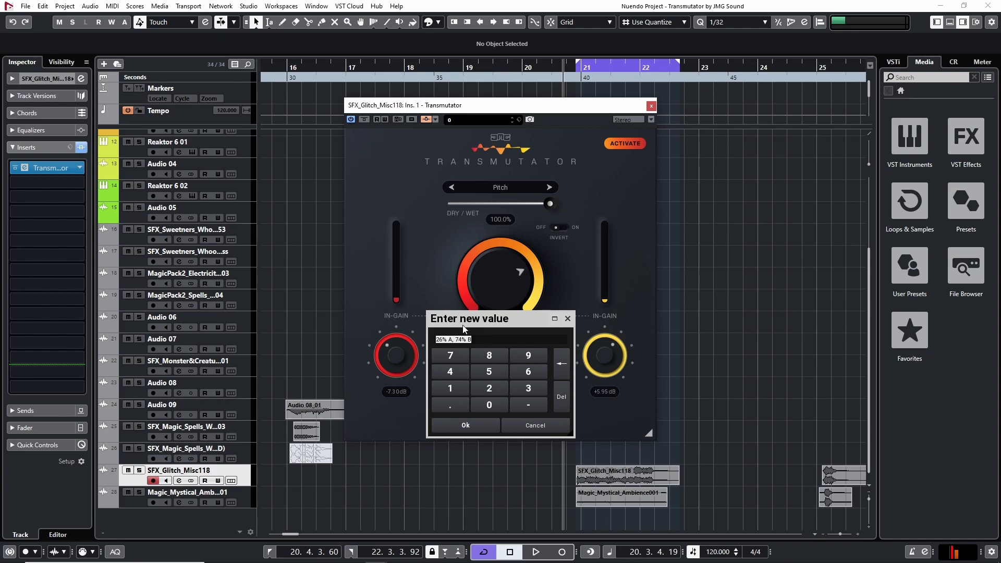
type("100")
key("Return")
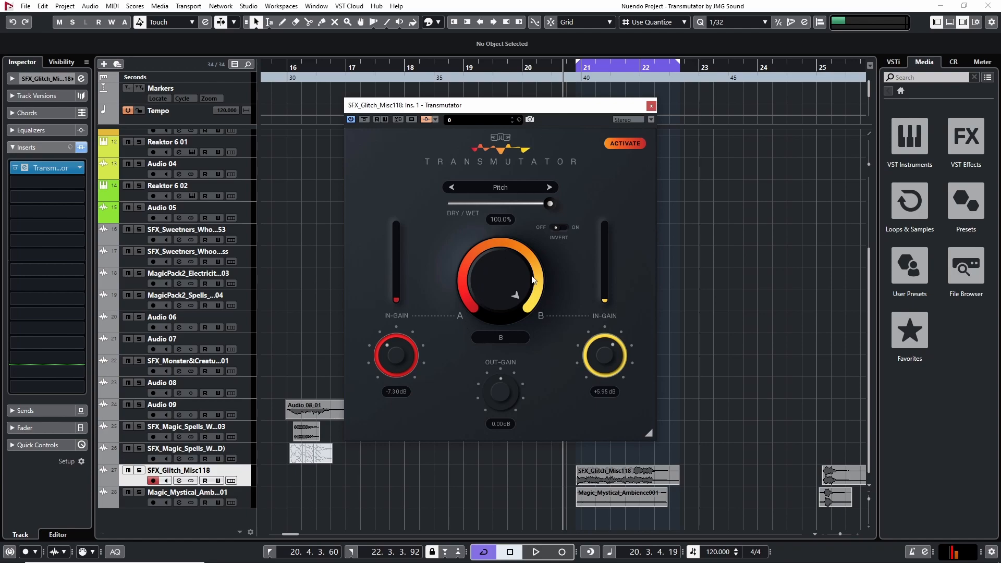
left_click_drag(505, 272, 484, 346)
mouse_move(503, 288)
left_mouse_down()
mouse_move(504, 263)
mouse_move(498, 296)
mouse_move(487, 276)
left_mouse_up()
double_click(506, 282)
key("Escape")
mouse_move(500, 278)
left_mouse_down()
mouse_move(503, 291)
mouse_move(503, 274)
left_mouse_up()
Step: Enter 50% as the dry/wet value, and set it back to 100%
double_click(502, 219)
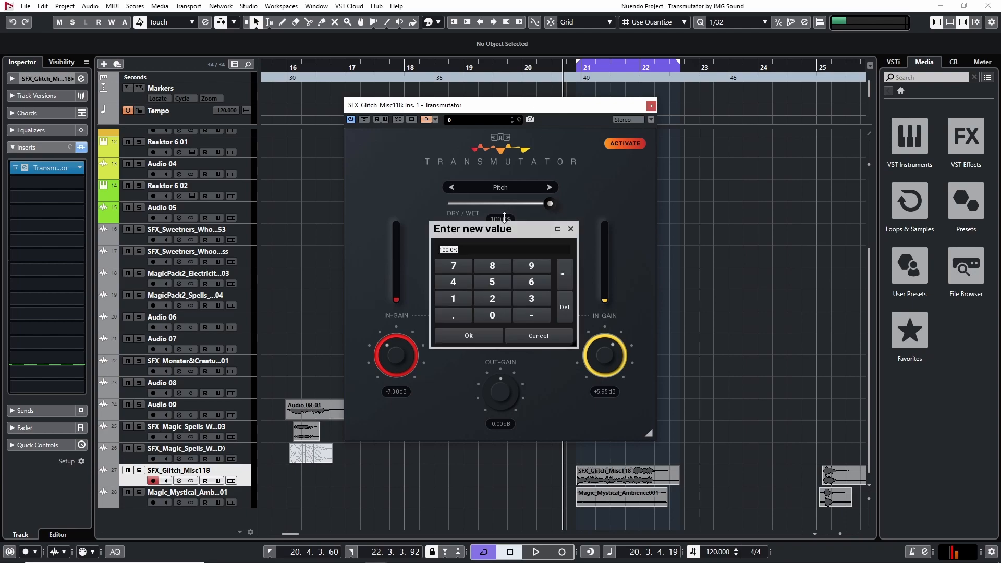
left_click_drag(495, 230, 495, 239)
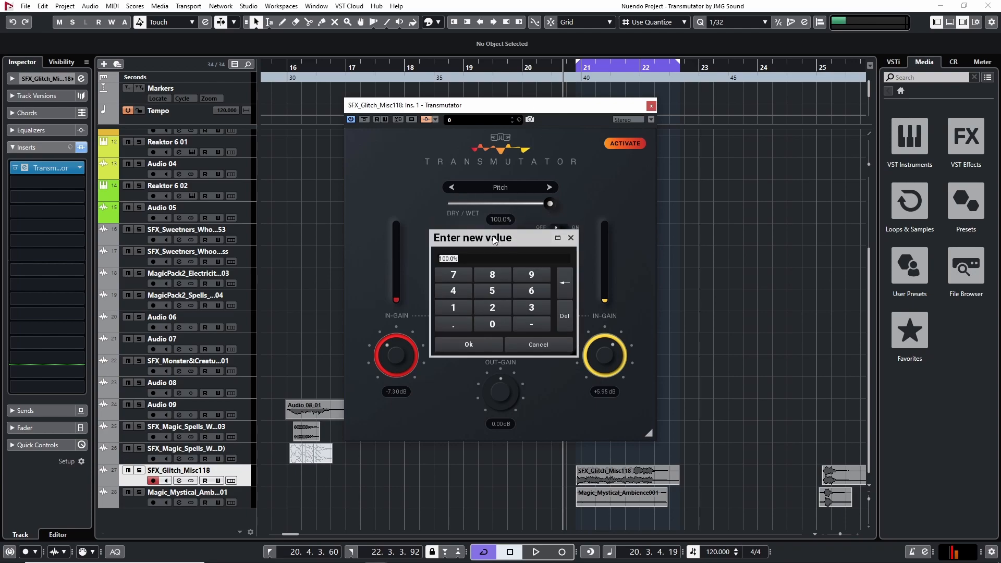
type("50")
key("Return")
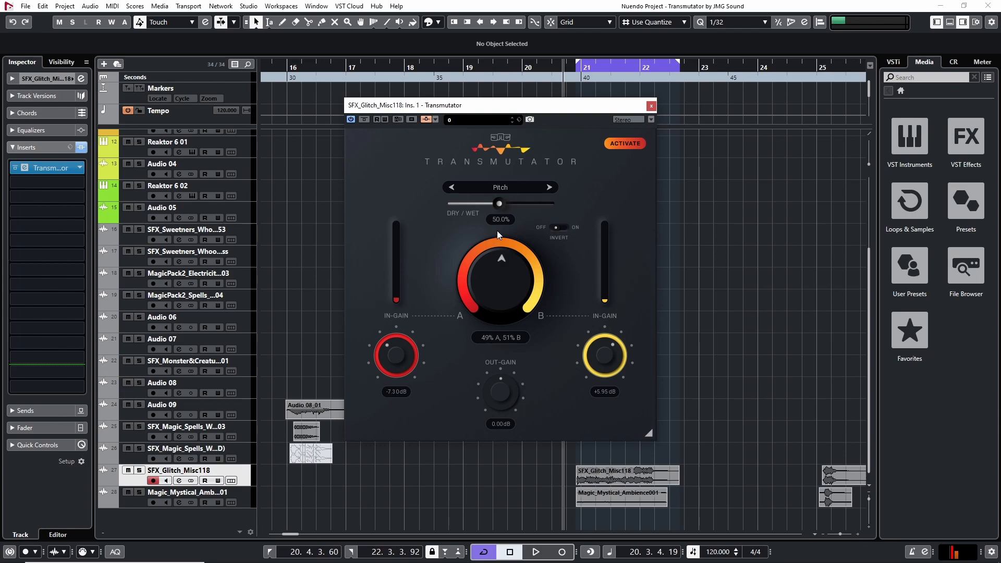
double_click(499, 205)
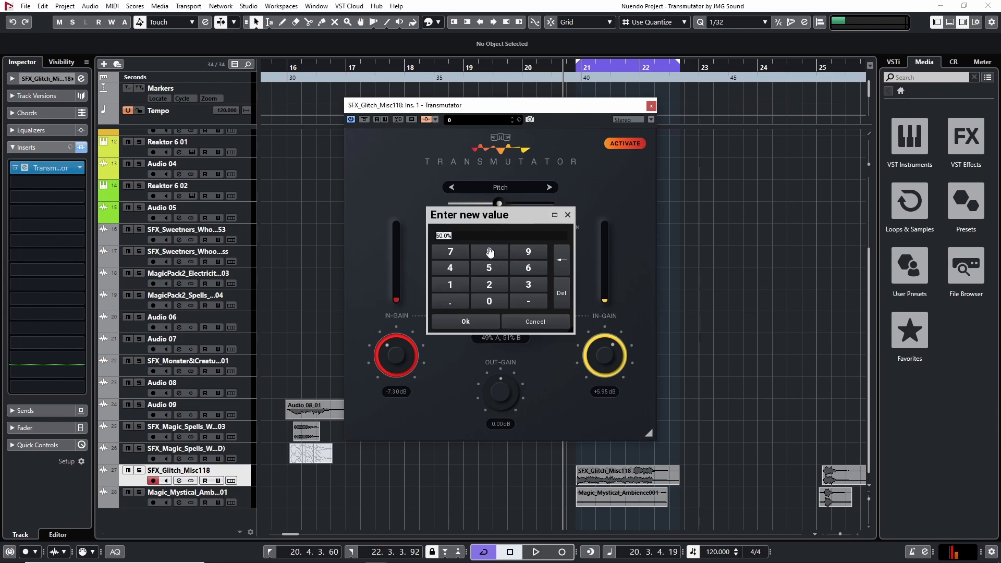
type("100")
key("Return")
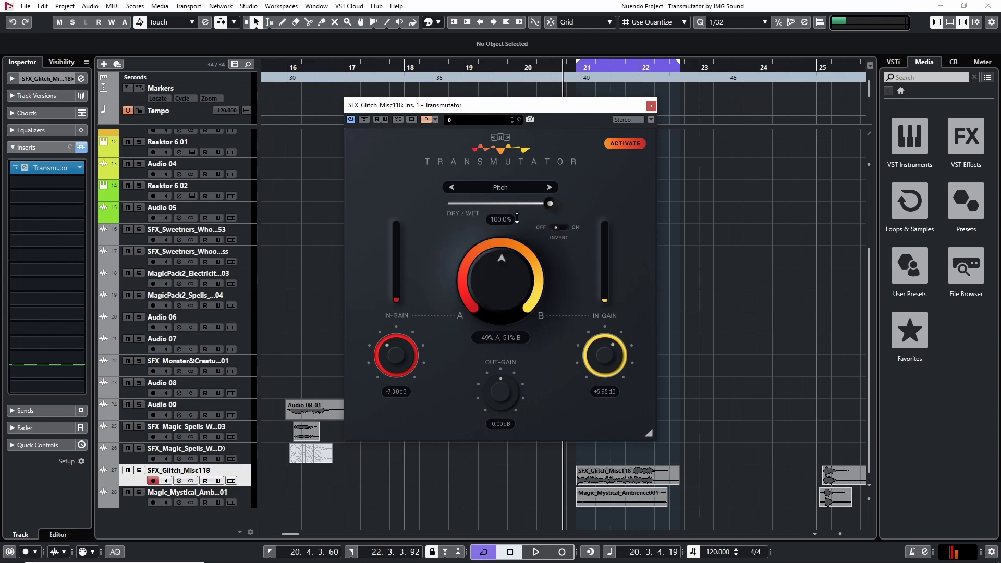
Step: Try entering several exact values for the A/B mix, ending at full B
double_click(504, 283)
type("10")
key("Return")
double_click(503, 285)
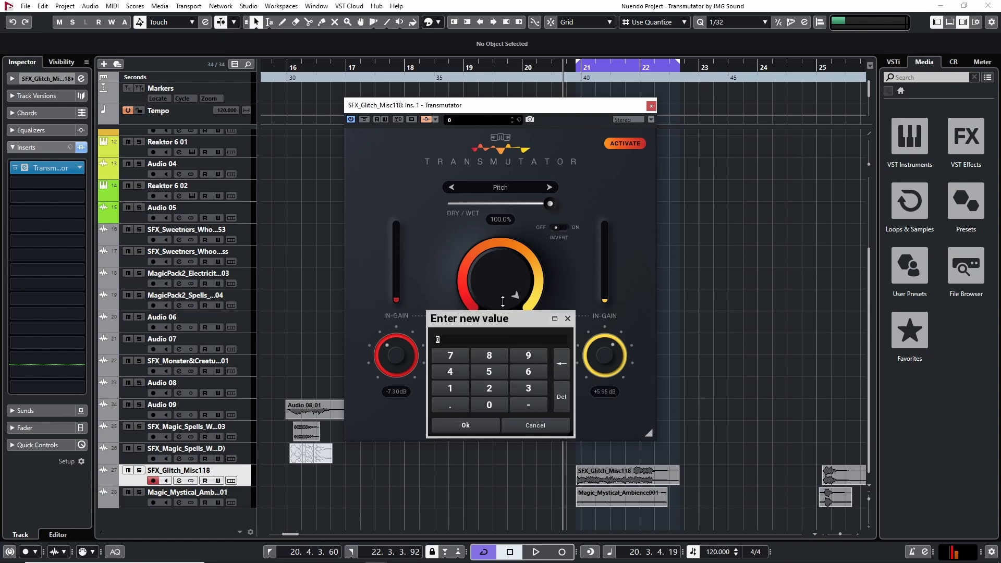
type("4")
key("Return")
double_click(515, 274)
type("B")
key("Return")
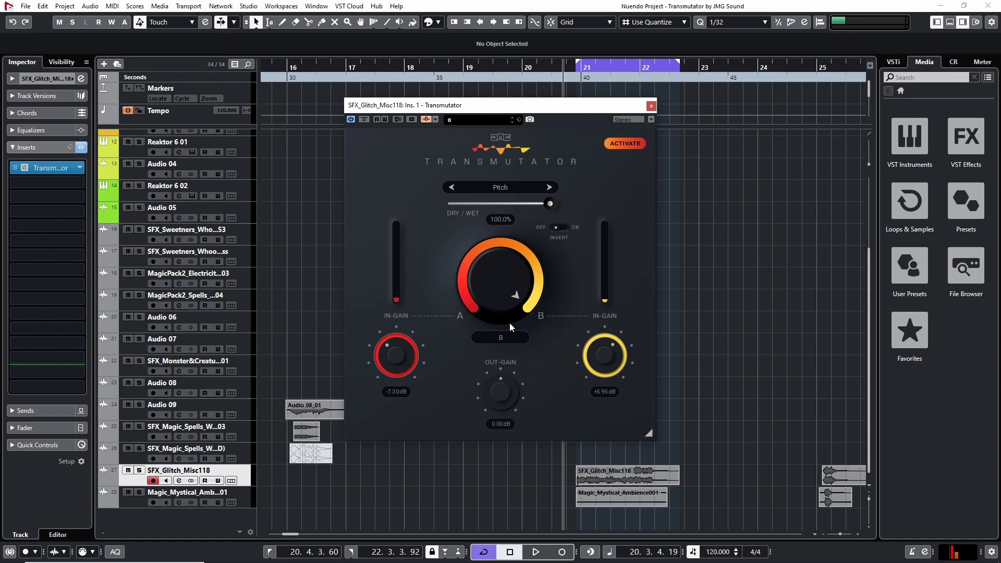
Step: Enter 60 as the A/B mix value, and readjust the mix to about 68% A, 32% B
double_click(502, 279)
type("B")
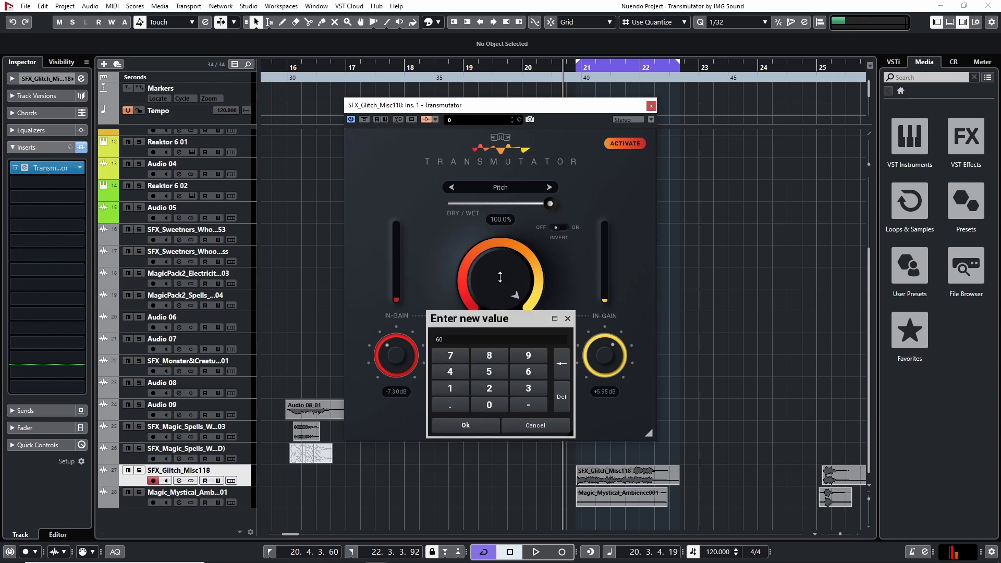
key("Return")
left_click_drag(513, 278, 512, 348)
double_click(513, 279)
left_click(568, 318)
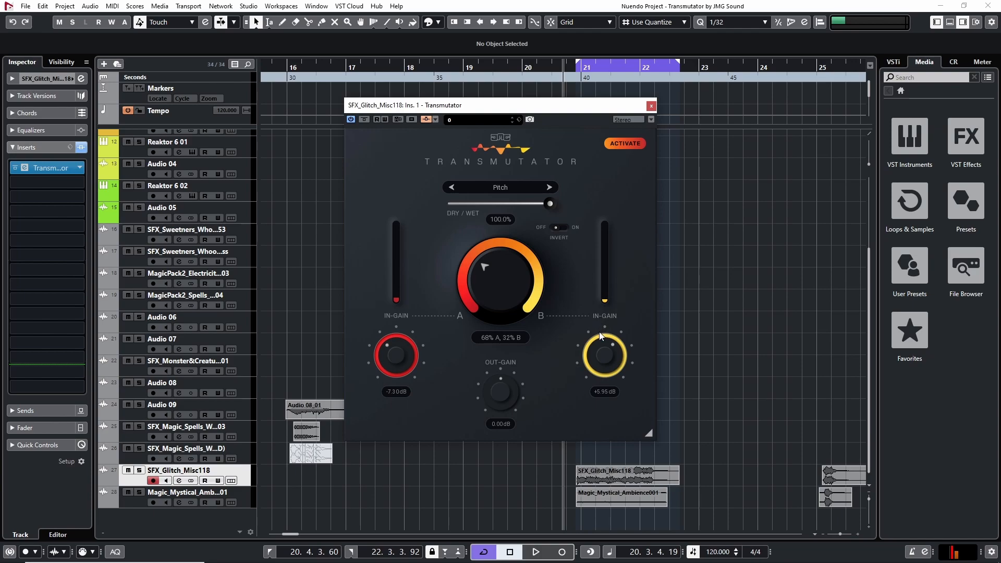
Step: Review the list of modes while keeping Pitch, and readjust the A/B mix to 42% A, 58% B
left_click(499, 196)
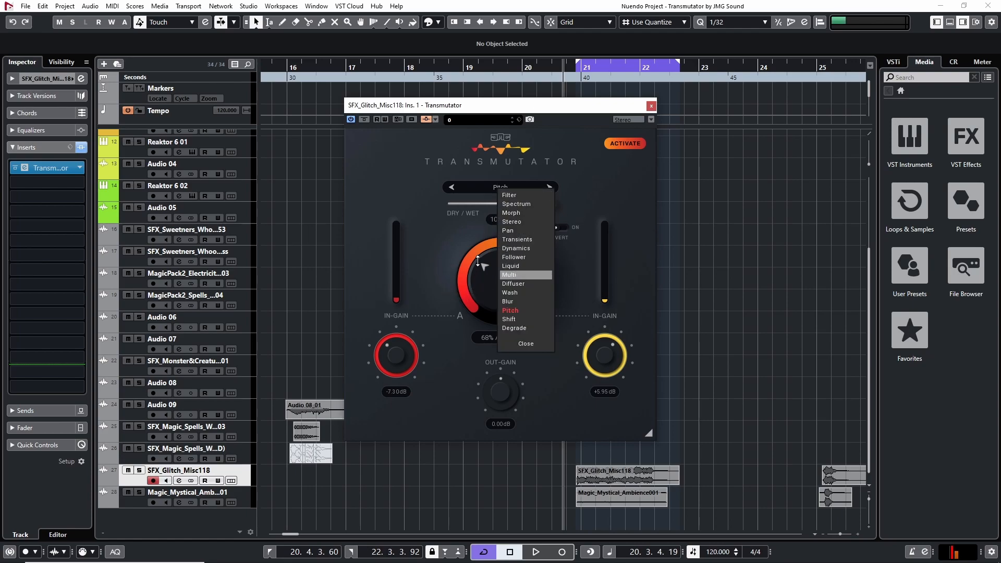
left_click(527, 344)
left_click_drag(496, 287, 496, 286)
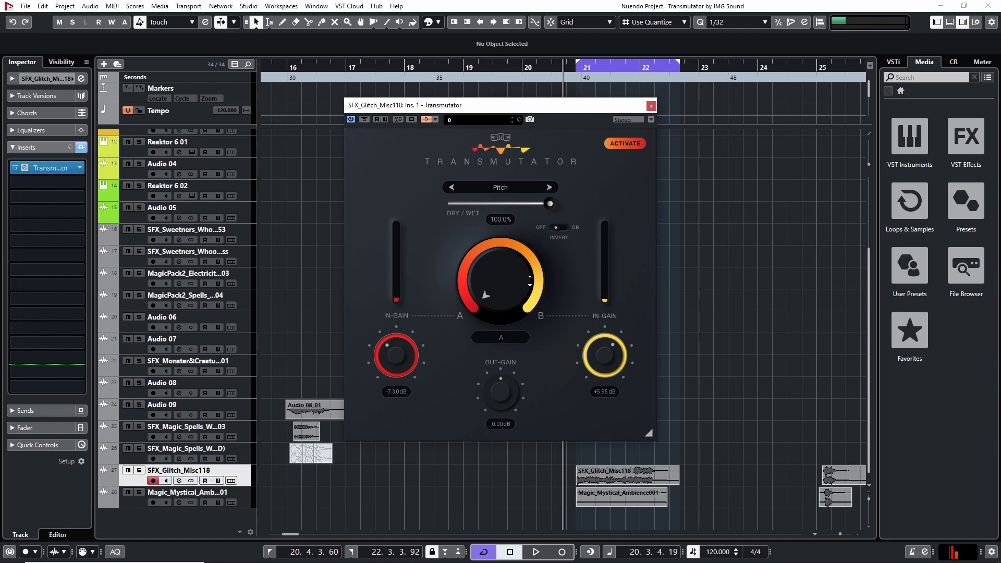
mouse_move(515, 286)
left_mouse_down()
mouse_move(515, 275)
mouse_move(514, 286)
left_mouse_up()
Step: Switch the mode from Pitch to Shift and review the list of available modes
left_click(499, 189)
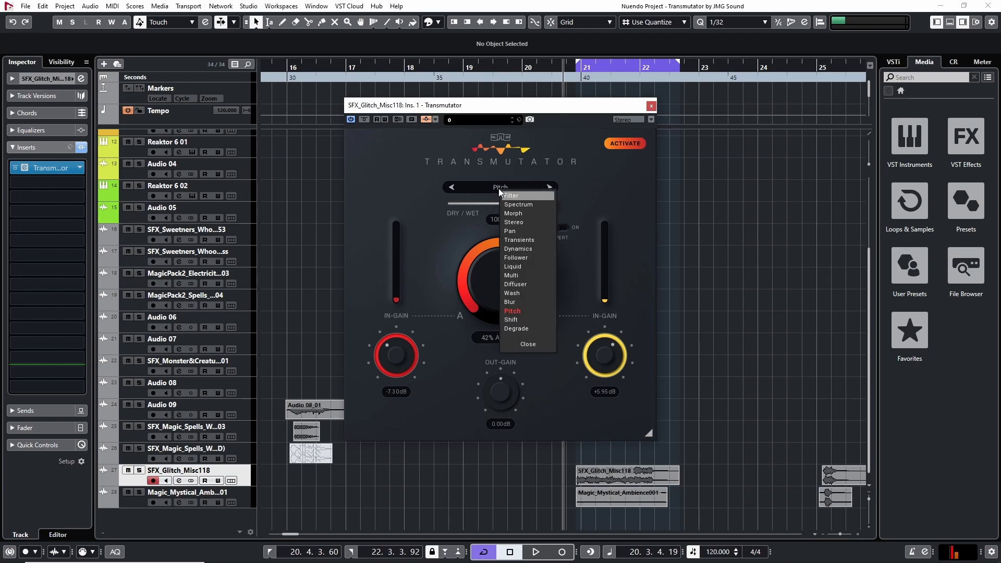
left_click(518, 319)
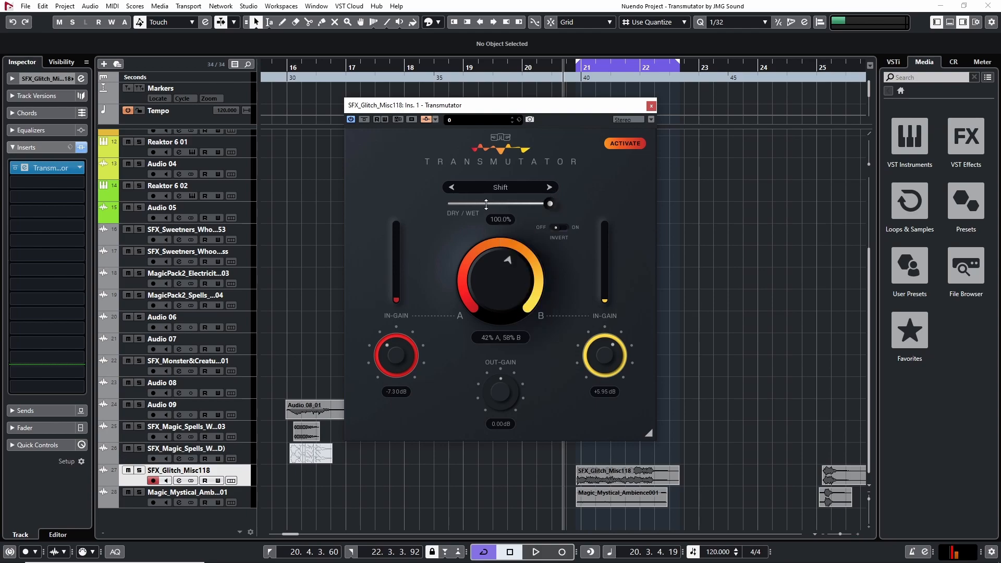
left_click(504, 189)
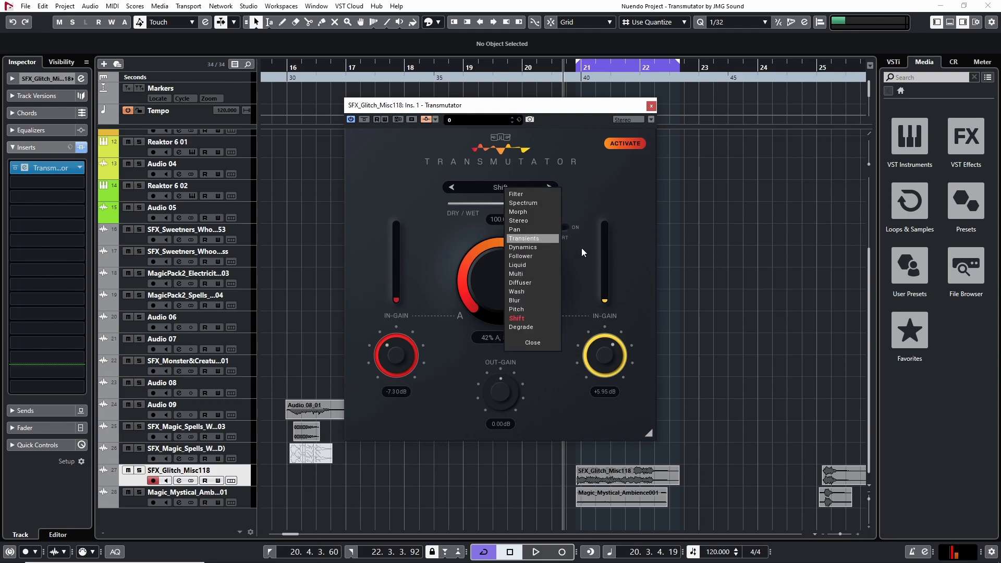
left_click(532, 343)
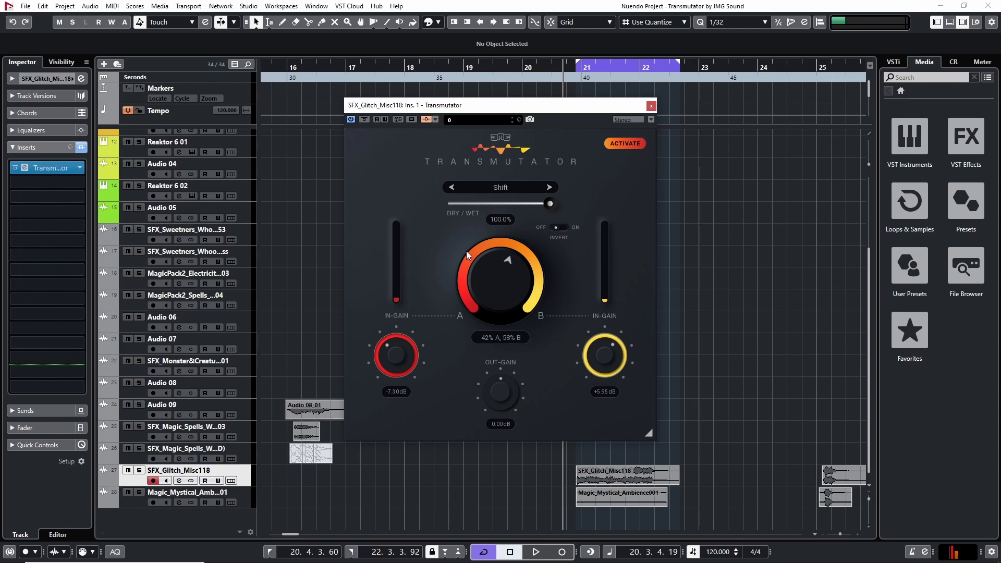
Step: Sweep the A/B mix while stepping through neighbouring modes, ending in Blur at 71% A, 29% B
left_click_drag(466, 251, 516, 227)
left_click(549, 187)
left_click(452, 188)
left_click(451, 188)
left_click_drag(496, 307, 502, 288)
left_click_drag(510, 272, 511, 274)
Step: Open the exact value entry for the A/B mix and for the A input gain, dismissing each without changes
double_click(501, 277)
left_click(568, 318)
double_click(501, 284)
left_click(568, 318)
double_click(396, 352)
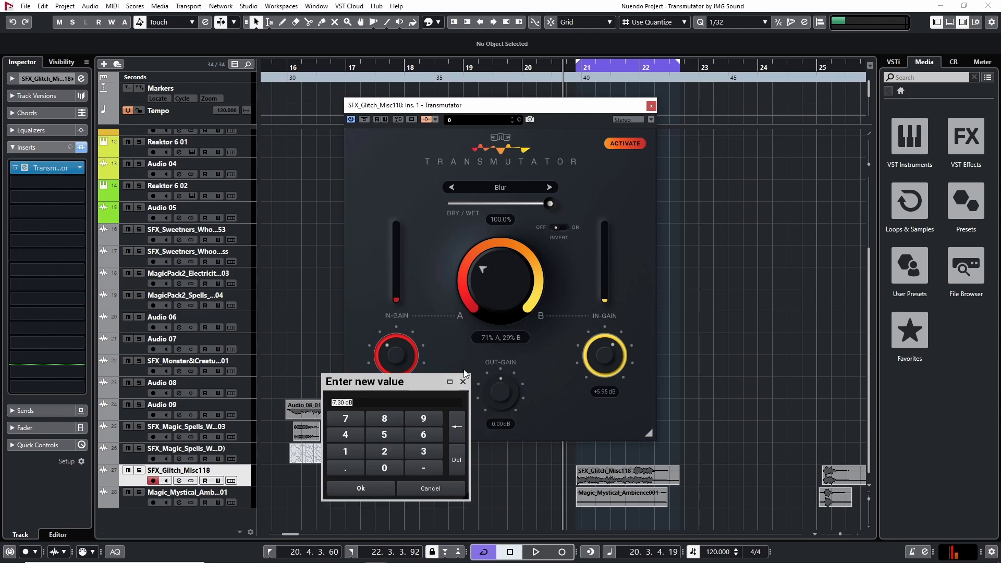
left_click(463, 382)
Step: Try entering 3 as the exact A/B mix value, then reopen and dismiss the value entry
double_click(496, 295)
type("3")
key("Return")
double_click(511, 290)
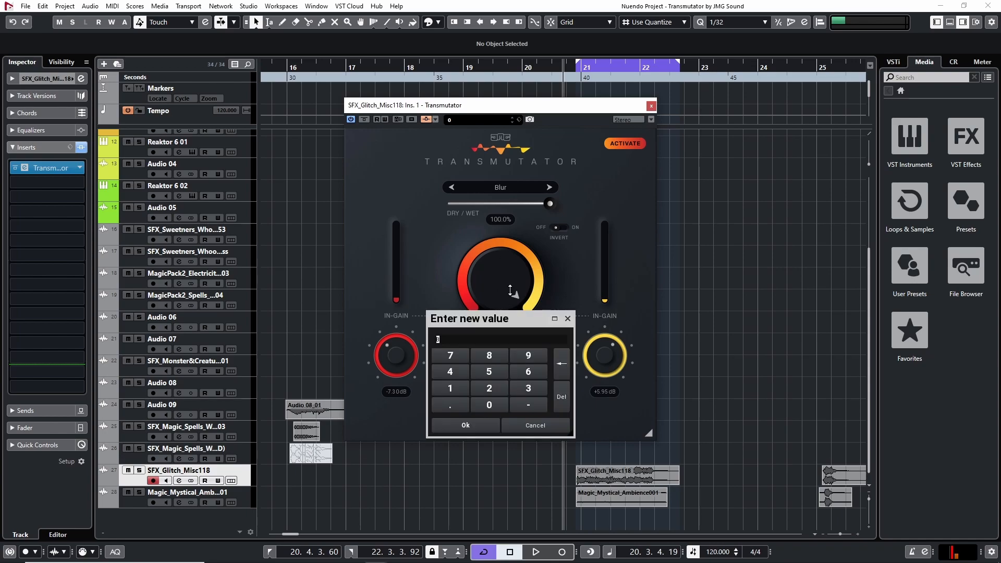
left_click(568, 319)
Step: Reset the A/B mix to 50% A, 50% B and reset both input gains to their defaults
left_click(498, 265, "ctrl")
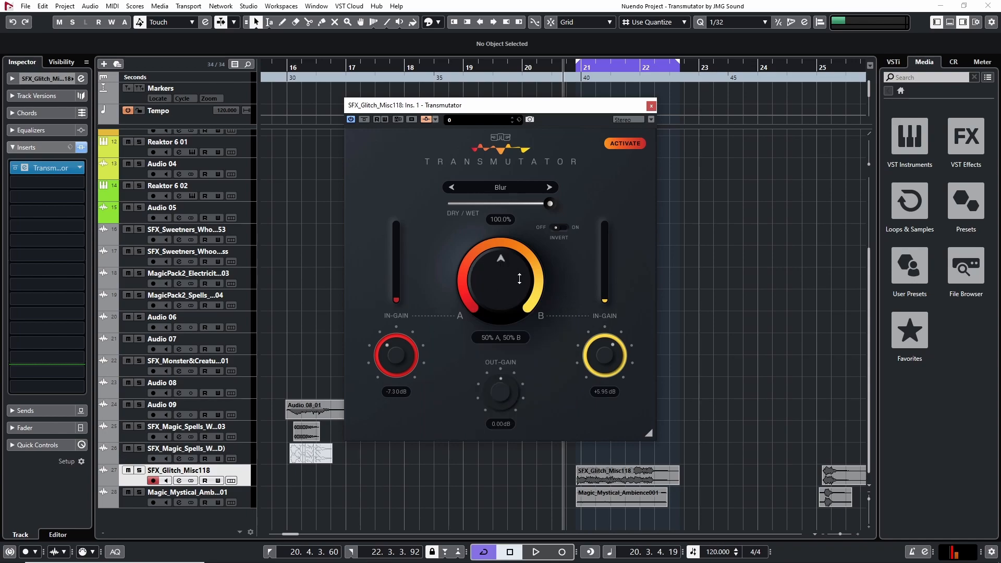
left_click(607, 356, "ctrl")
left_click(415, 359, "ctrl")
Step: Test lowering the dry/wet amount and restoring it twice
left_click_drag(550, 204, 472, 202)
double_click(491, 203)
left_click_drag(551, 204, 477, 202)
double_click(477, 203)
Step: Test changing and restoring the A and B input gains, and close the plugin window
double_click(496, 279)
key("Return")
left_click_drag(403, 357, 400, 333)
double_click(400, 355)
left_click_drag(608, 359, 606, 324)
double_click(604, 355)
left_click(652, 106)
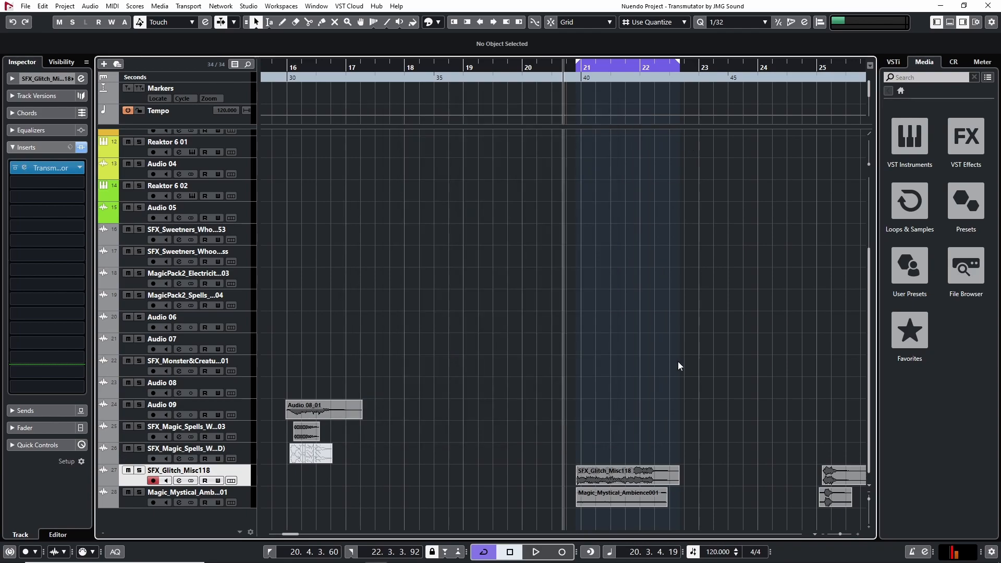
Step: Look through the sound effect clips along the timeline, from the first bars to the glitch clips around bar 21
left_click_drag(417, 360, 755, 340)
left_click_drag(421, 325, 767, 331)
left_click_drag(505, 308, 676, 365)
scroll(530, 294, "down", 1)
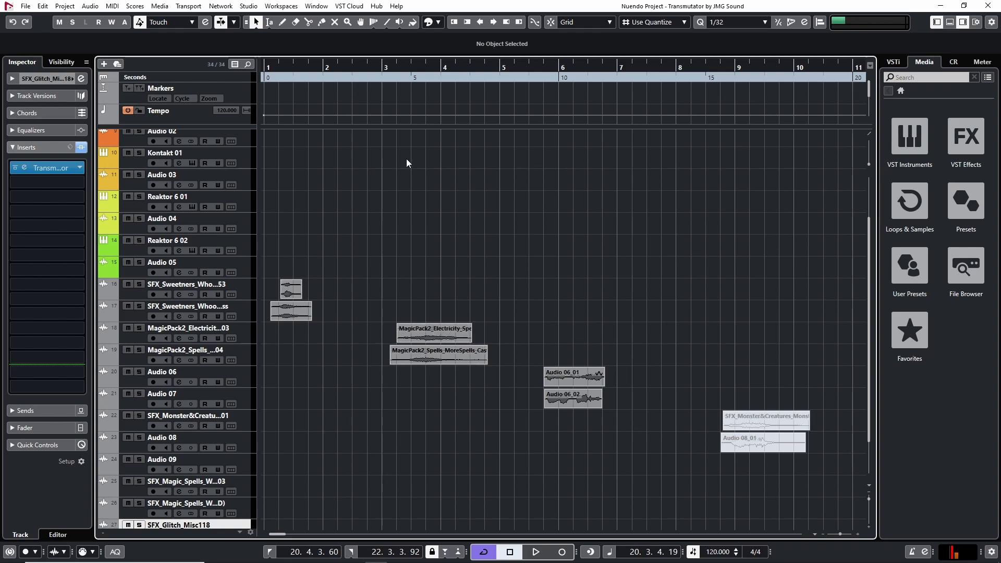
left_click_drag(480, 256, 277, 215)
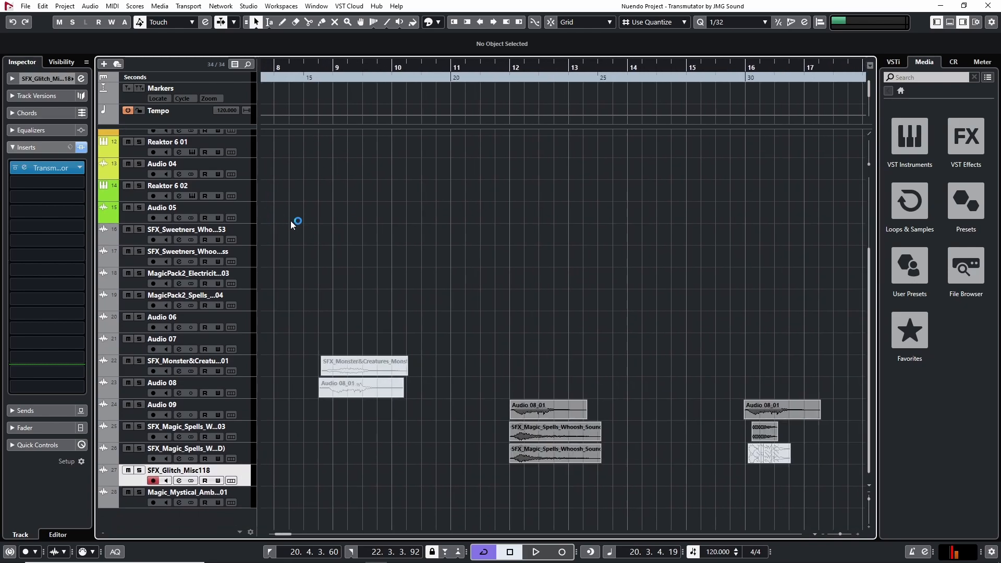
left_click(783, 409)
left_click_drag(784, 346, 627, 343)
left_click(617, 346)
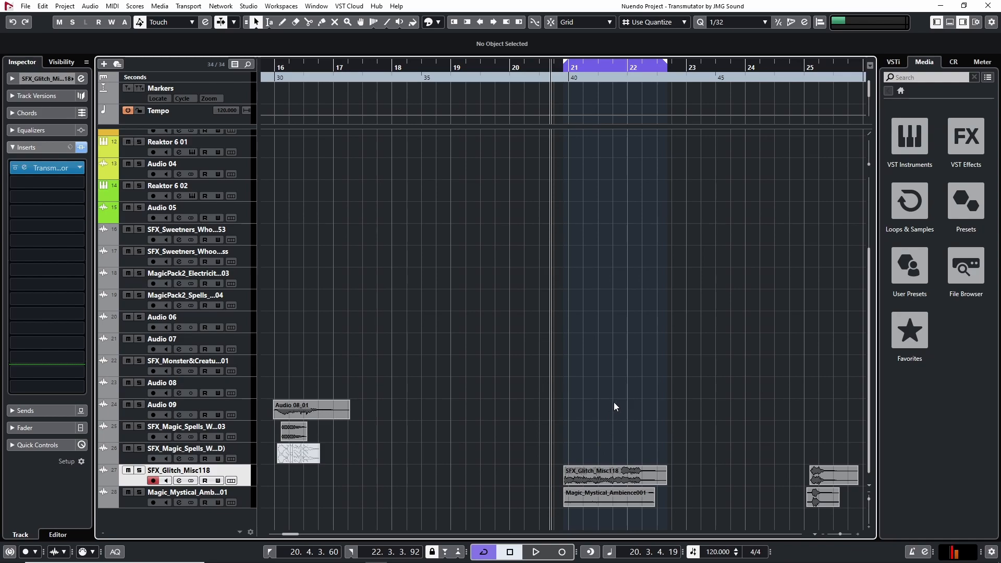
Step: Examine a wide overview of the sound effect clips surrounding the glitch and ambience clips
key("h")
key("h")
key("g")
key("g")
key("g")
key("g")
key("g")
key("g")
key("g")
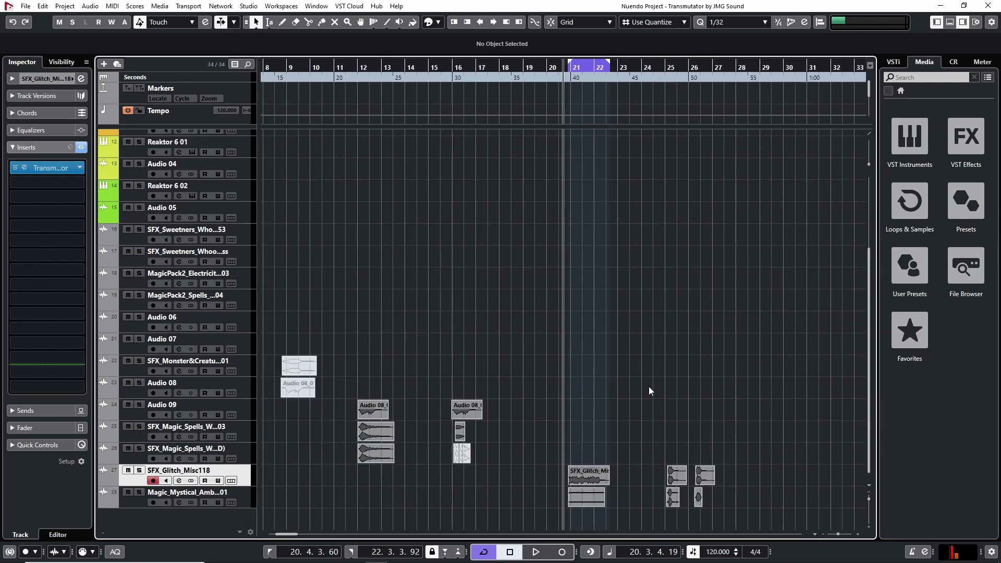
key("g")
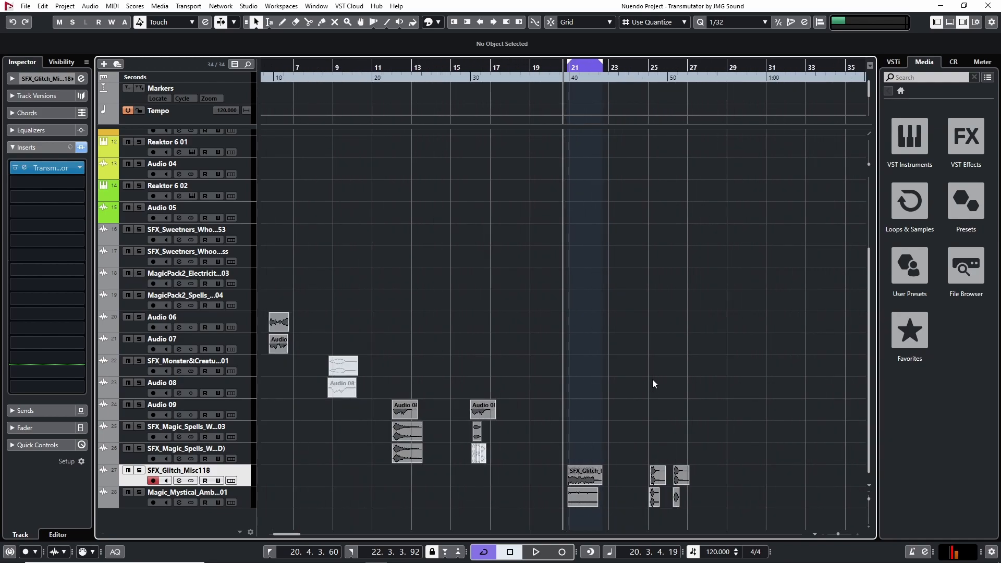